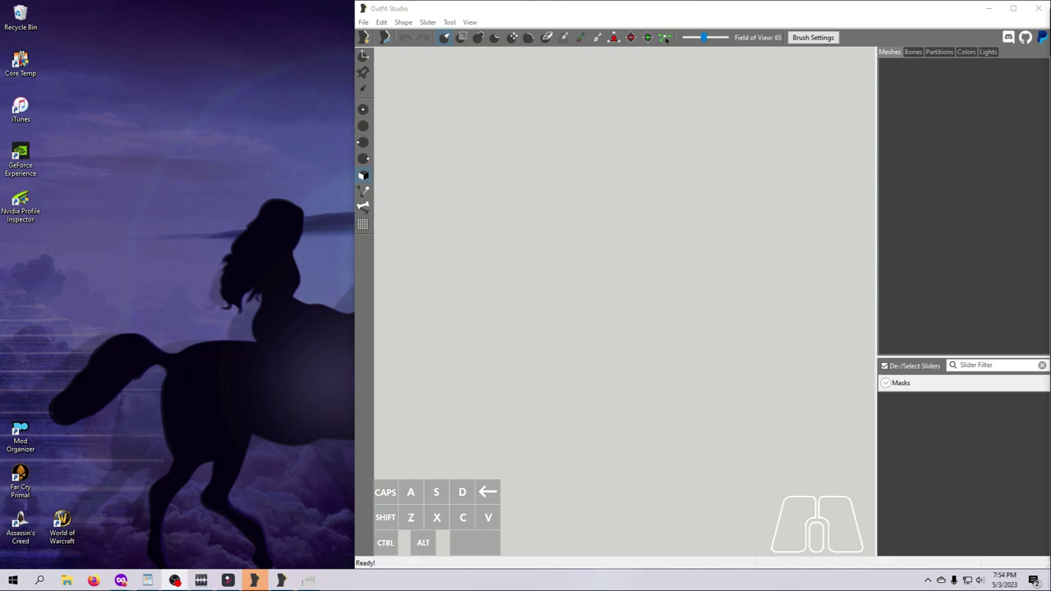
Step: Open a File Explorer window at Quick access beside the empty Outfit Studio workspace
{"action": "left_click", "coordinate": [201, 579]}
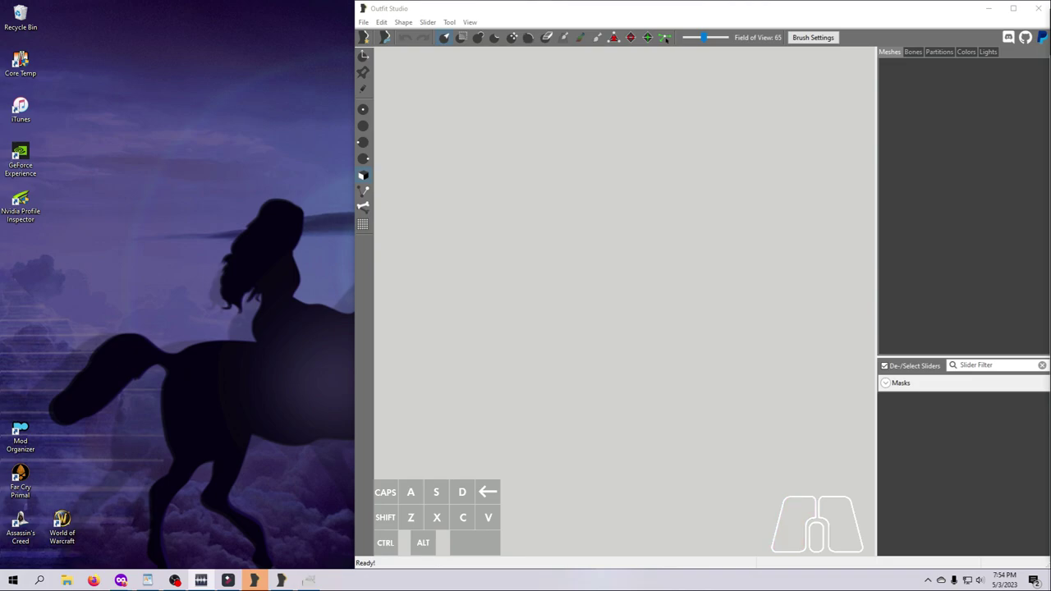
{"action": "left_click", "coordinate": [665, 38]}
{"action": "left_click", "coordinate": [666, 39]}
Step: Stretch File Explorer to full height and go into the mods folder
{"action": "left_click", "coordinate": [67, 580]}
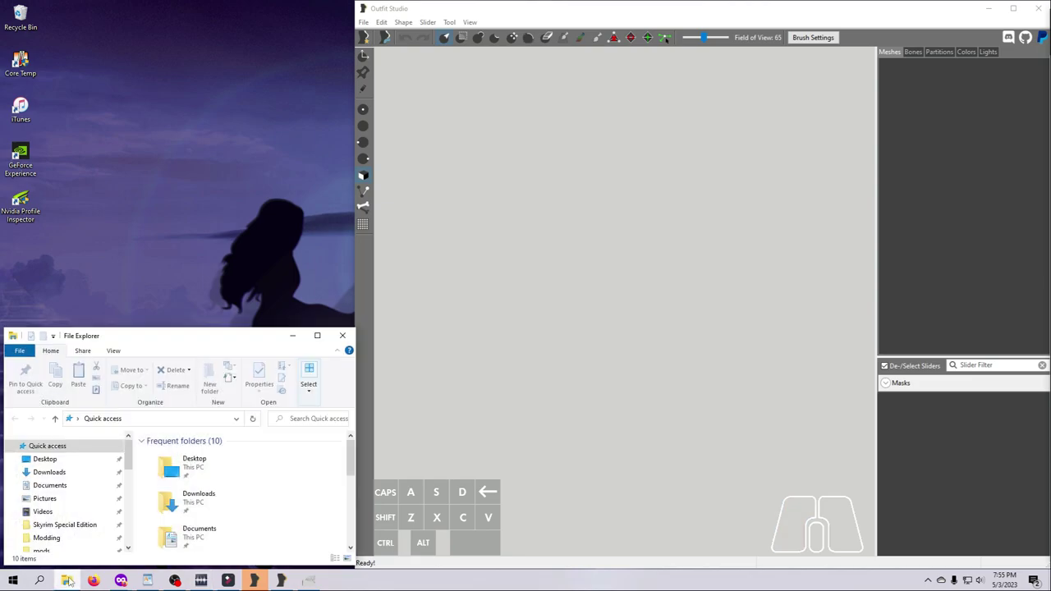
{"action": "left_click_drag", "start_coordinate": [161, 329], "coordinate": [184, 6]}
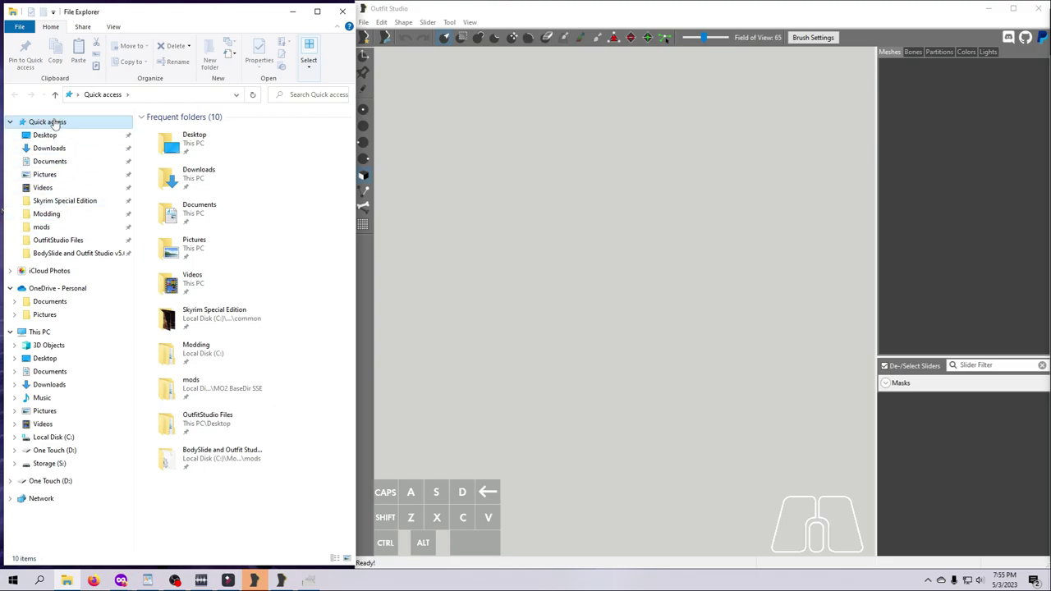
{"action": "left_click", "coordinate": [42, 228]}
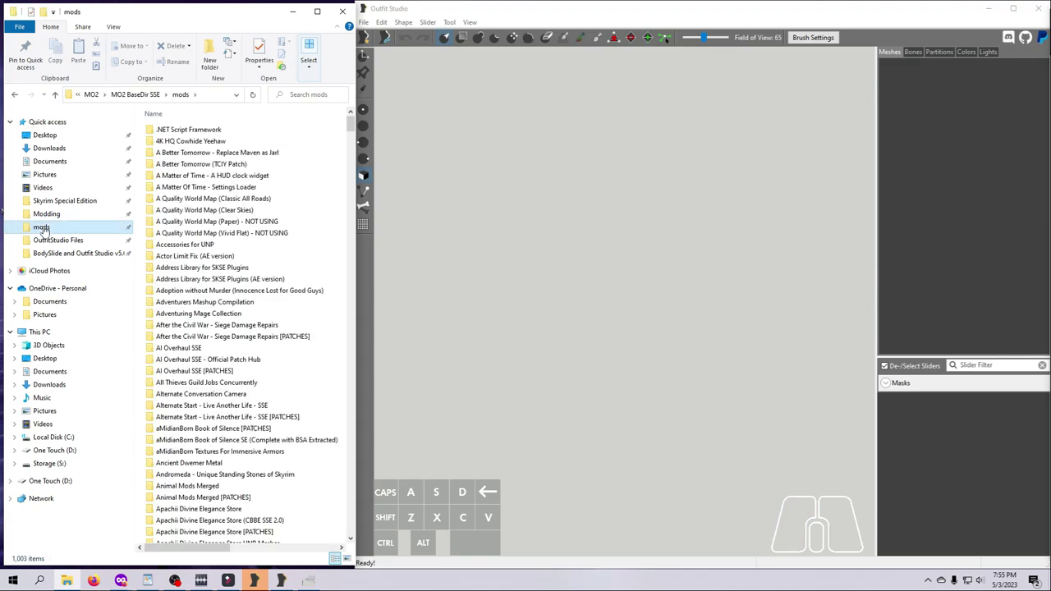
{"action": "left_click_drag", "start_coordinate": [352, 124], "coordinate": [362, 505]}
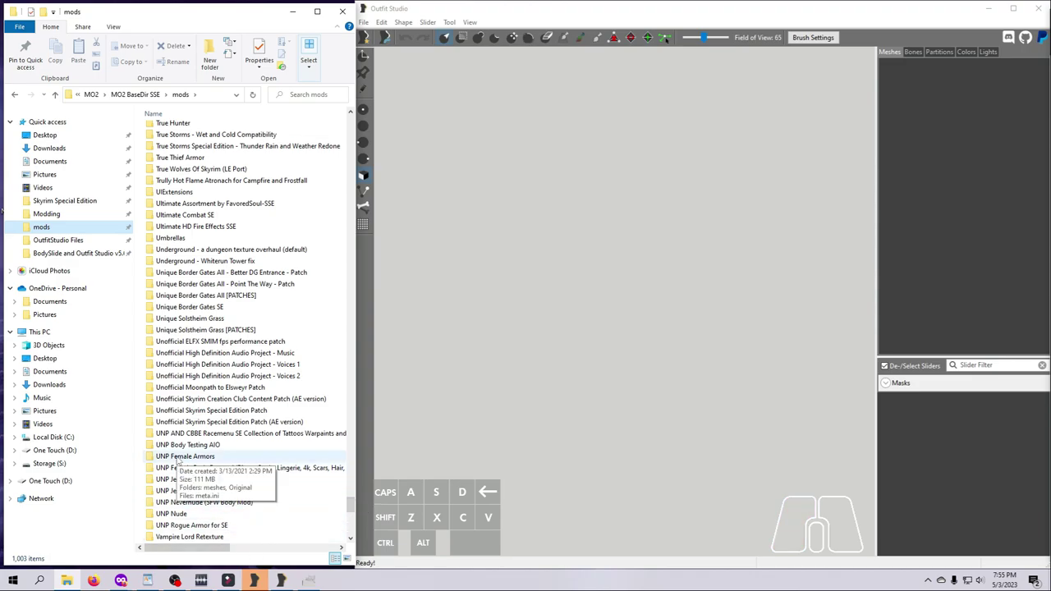
Step: Navigate to UNP Female Armors\meshes\clothes\archmage\f and select archmagerobesf_0.nif
{"action": "double_click", "coordinate": [177, 458]}
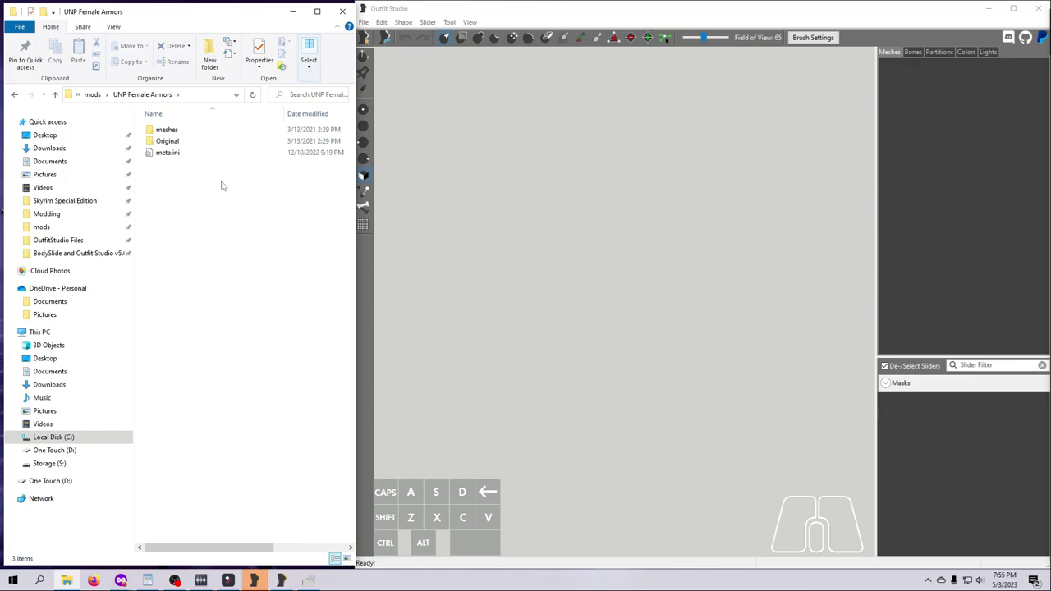
{"action": "double_click", "coordinate": [190, 135]}
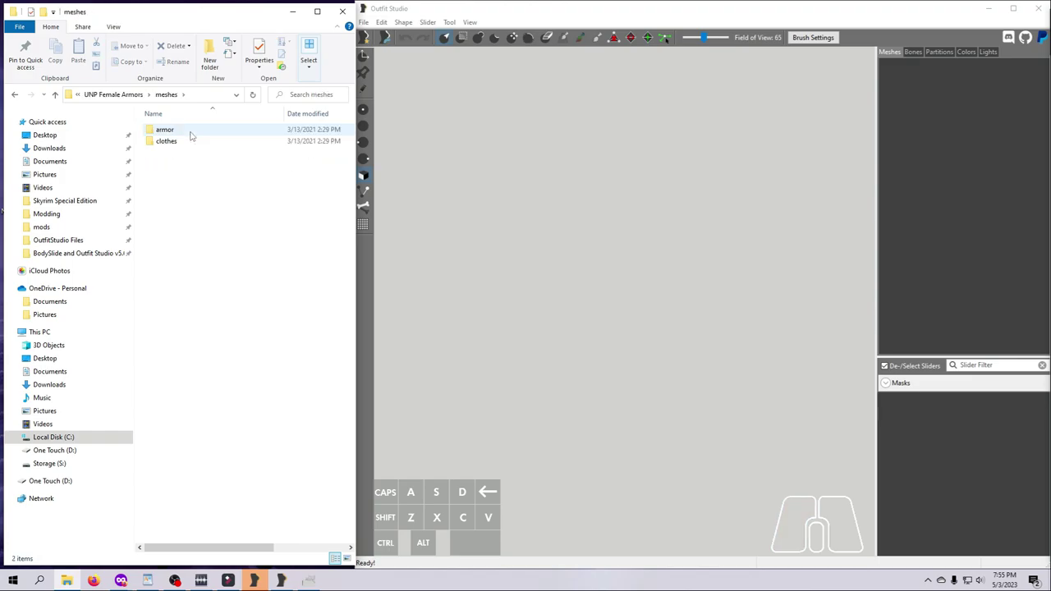
{"action": "double_click", "coordinate": [186, 140]}
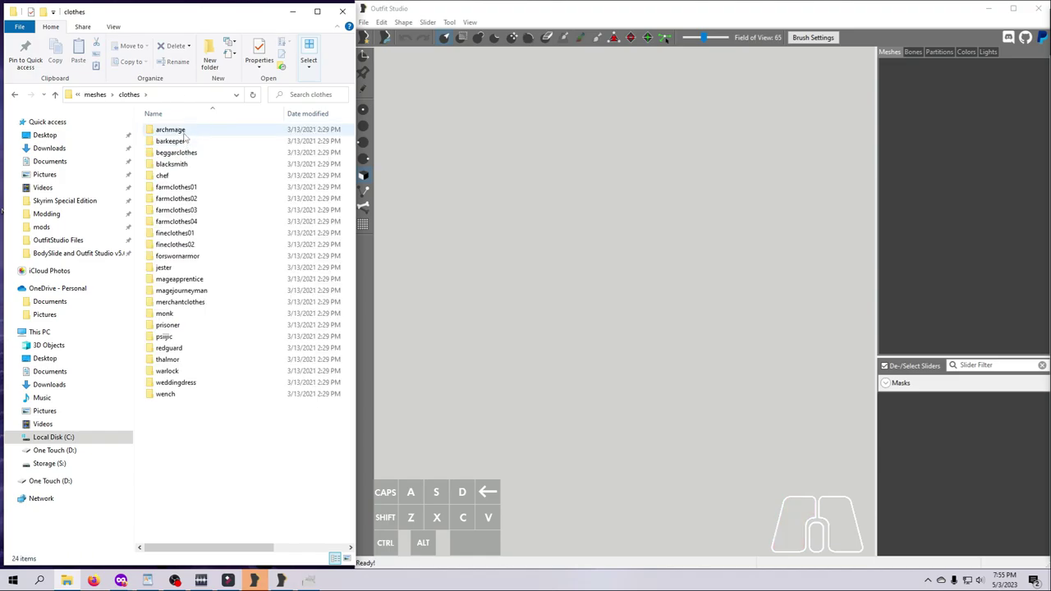
{"action": "double_click", "coordinate": [173, 130]}
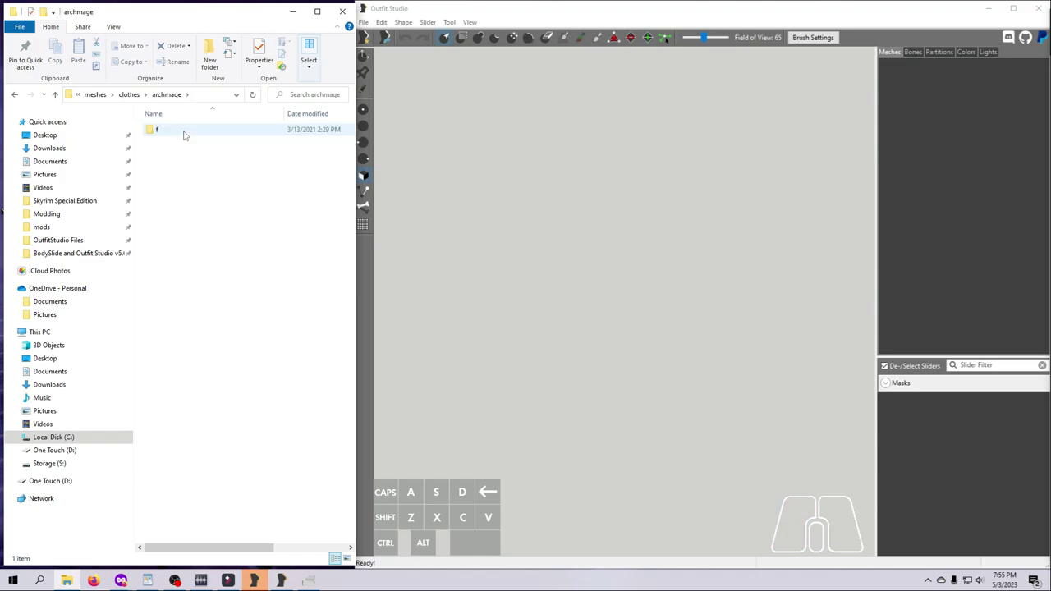
{"action": "double_click", "coordinate": [180, 132]}
{"action": "left_click", "coordinate": [187, 152]}
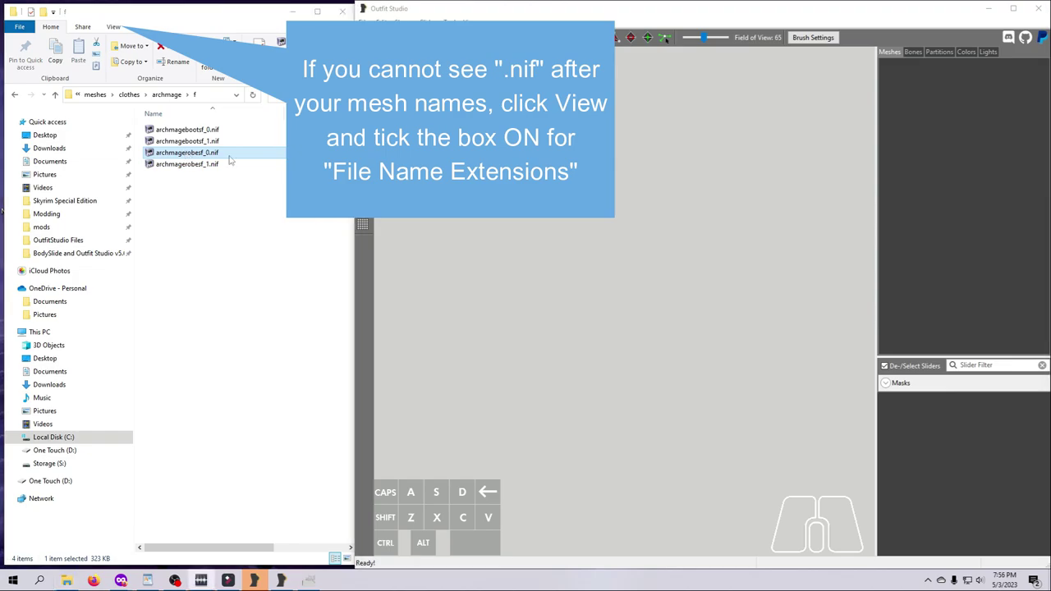
Step: Drag archmagerobesf_0.nif into the Outfit Studio viewport and browse the File > Import menu
{"action": "left_click", "coordinate": [220, 158]}
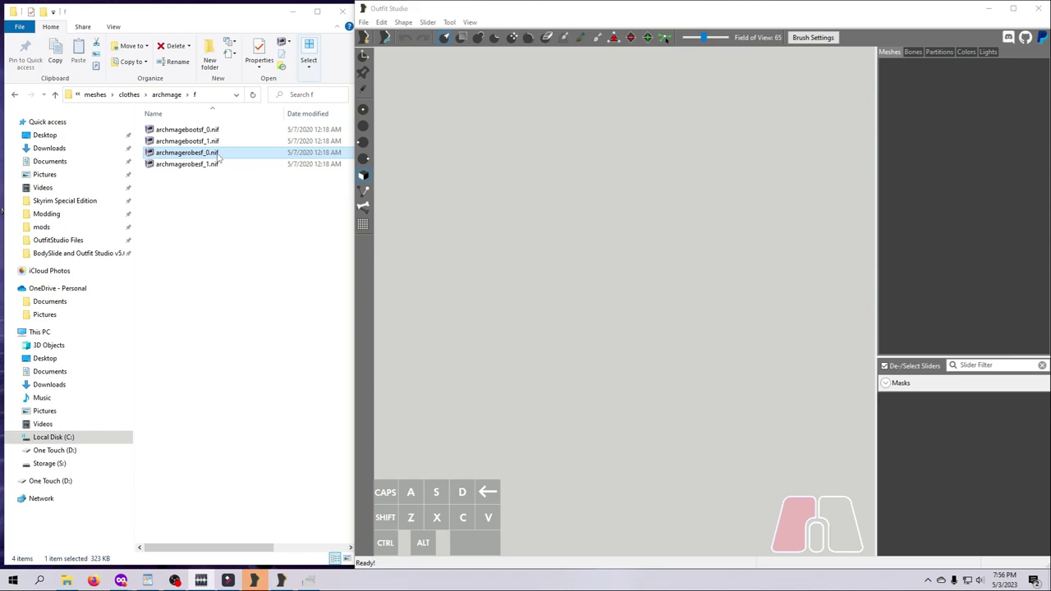
{"action": "left_click_drag", "start_coordinate": [220, 158], "coordinate": [637, 318]}
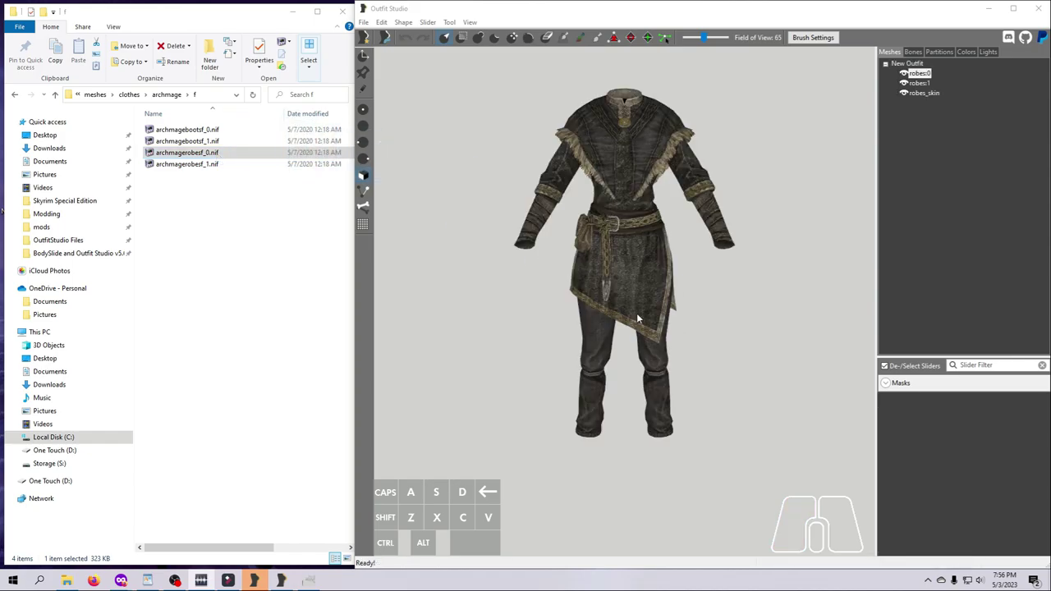
{"action": "left_click", "coordinate": [365, 24]}
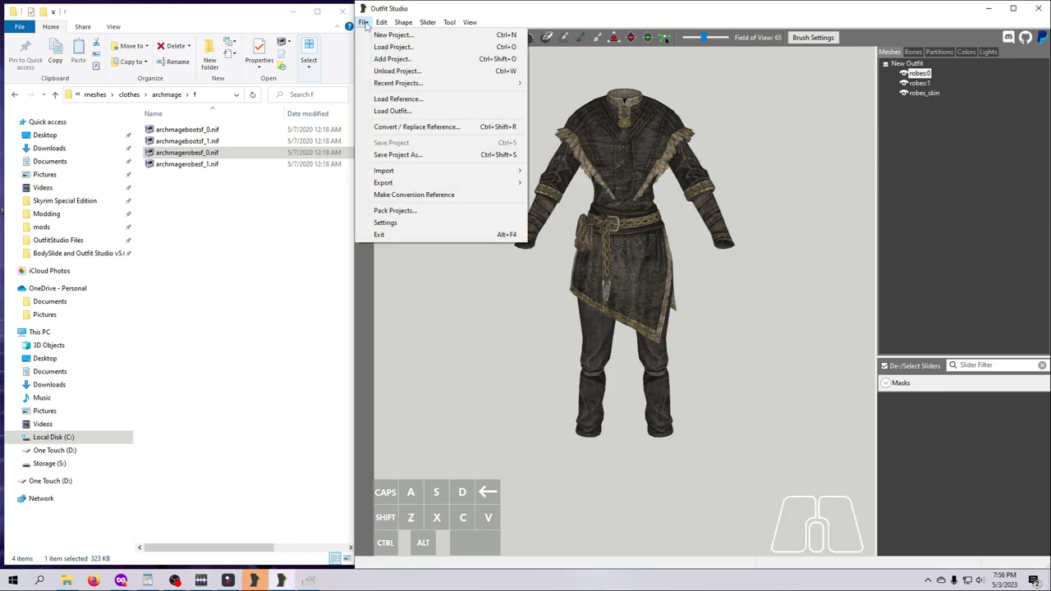
{"action": "mouse_move", "coordinate": [400, 171]}
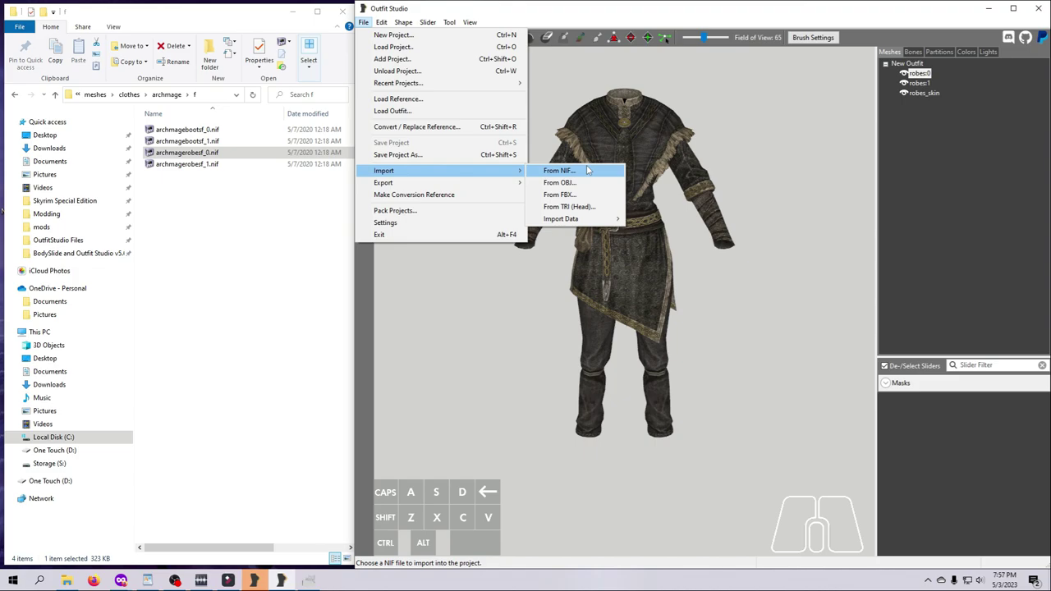
{"action": "left_click", "coordinate": [533, 335]}
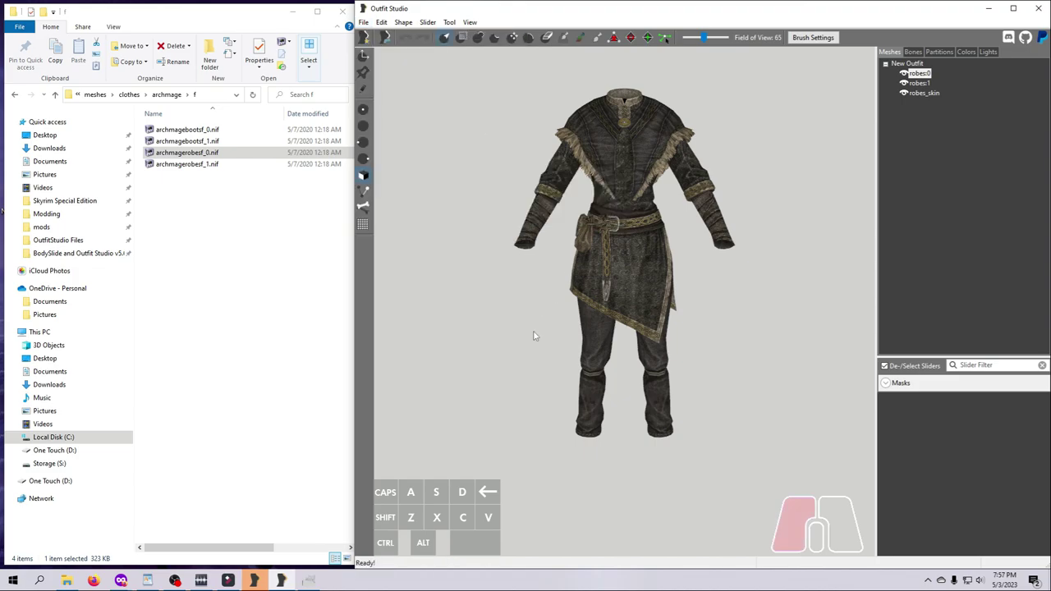
{"action": "left_click", "coordinate": [913, 52]}
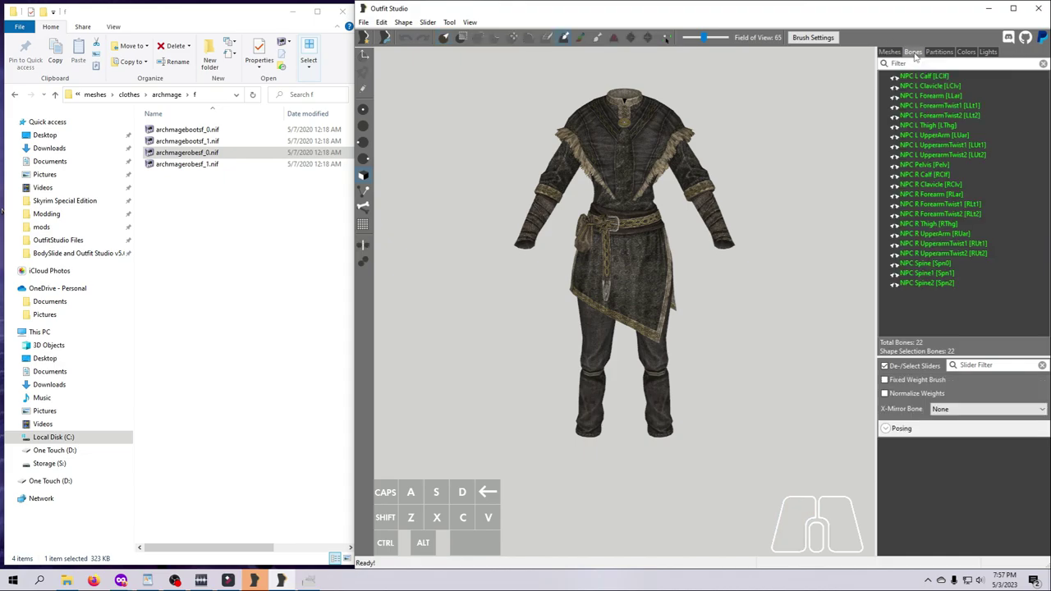
{"action": "left_click", "coordinate": [940, 52]}
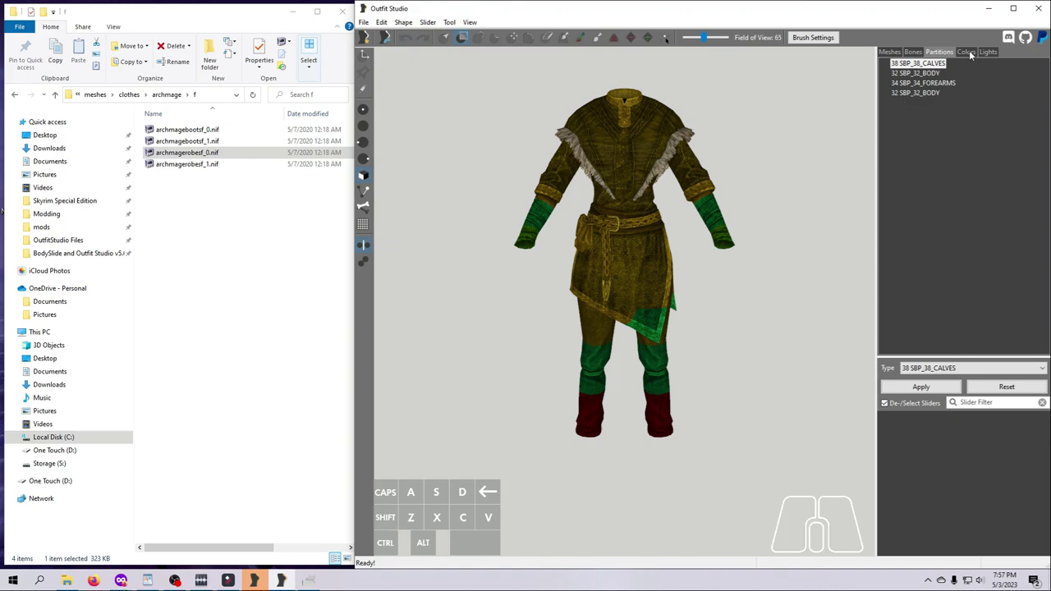
{"action": "left_click", "coordinate": [968, 51]}
{"action": "left_click", "coordinate": [989, 52]}
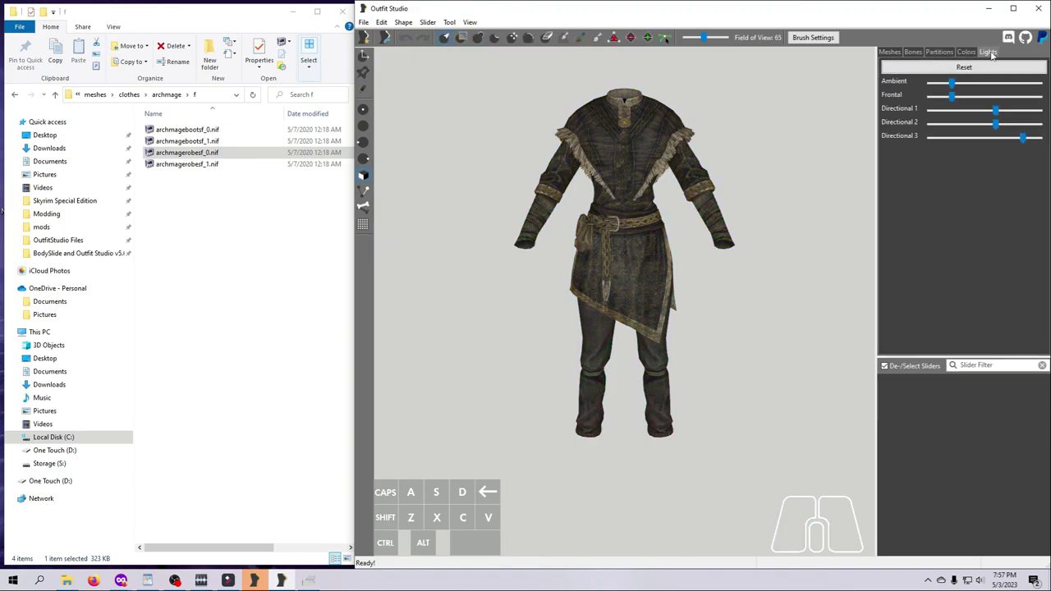
{"action": "left_click", "coordinate": [891, 52]}
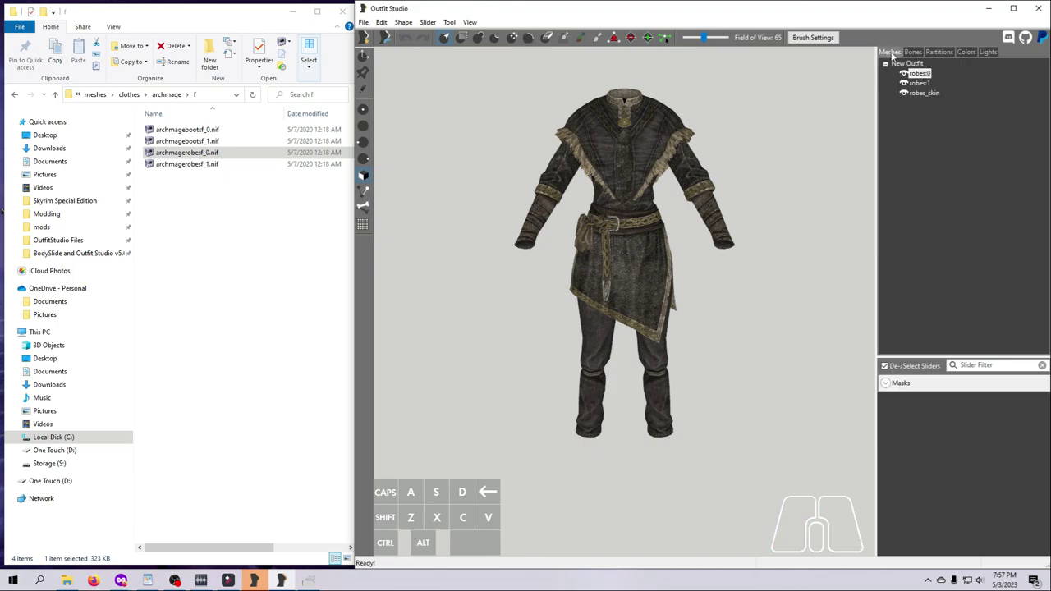
Step: Pick the Mask Brush and view the vertices of robes:0, robes:1 and robes_skin in turn
{"action": "left_click", "coordinate": [919, 74]}
{"action": "left_click", "coordinate": [923, 84]}
{"action": "left_click", "coordinate": [916, 93]}
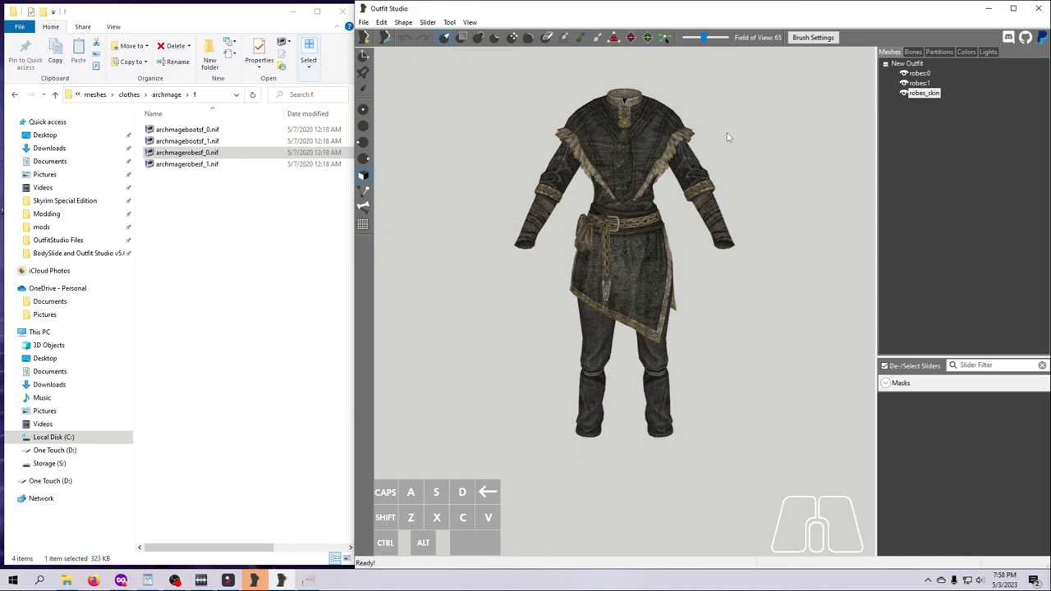
{"action": "left_click", "coordinate": [364, 92]}
{"action": "left_click", "coordinate": [921, 83]}
{"action": "left_click", "coordinate": [920, 74]}
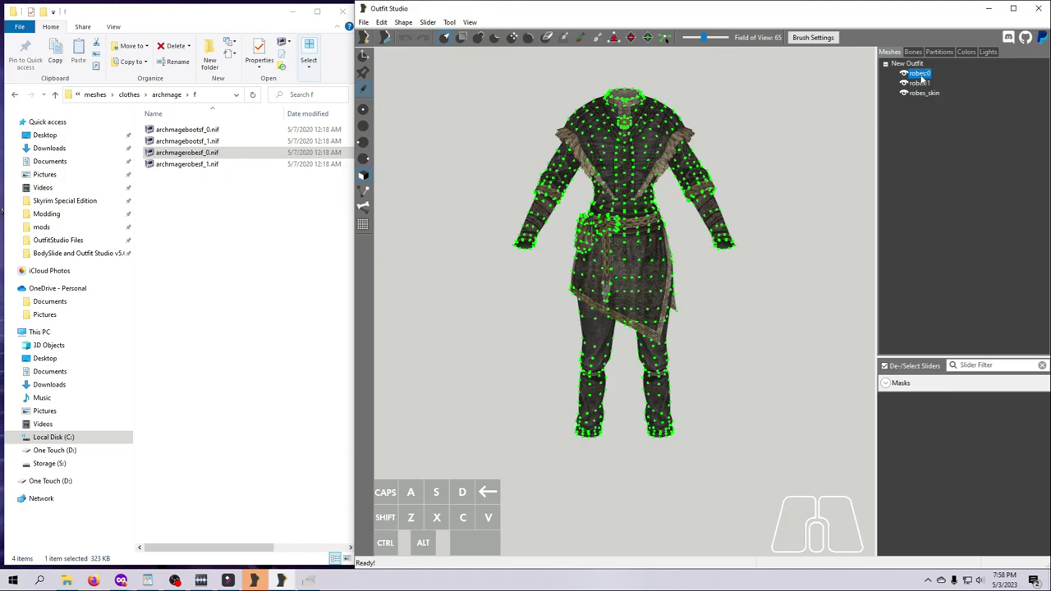
{"action": "left_click", "coordinate": [923, 93]}
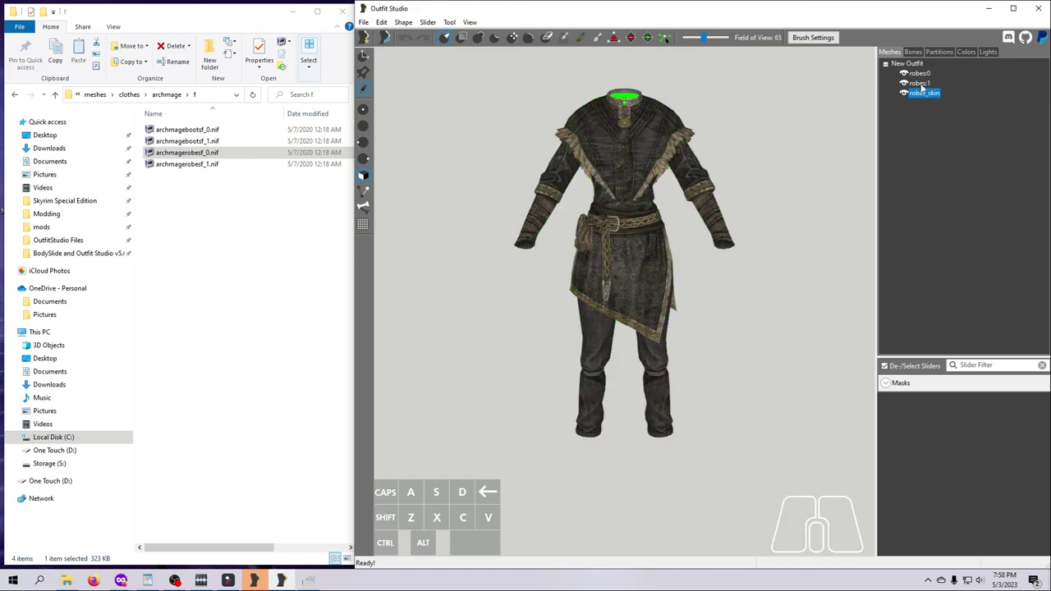
{"action": "left_click", "coordinate": [920, 83]}
{"action": "left_click", "coordinate": [921, 74]}
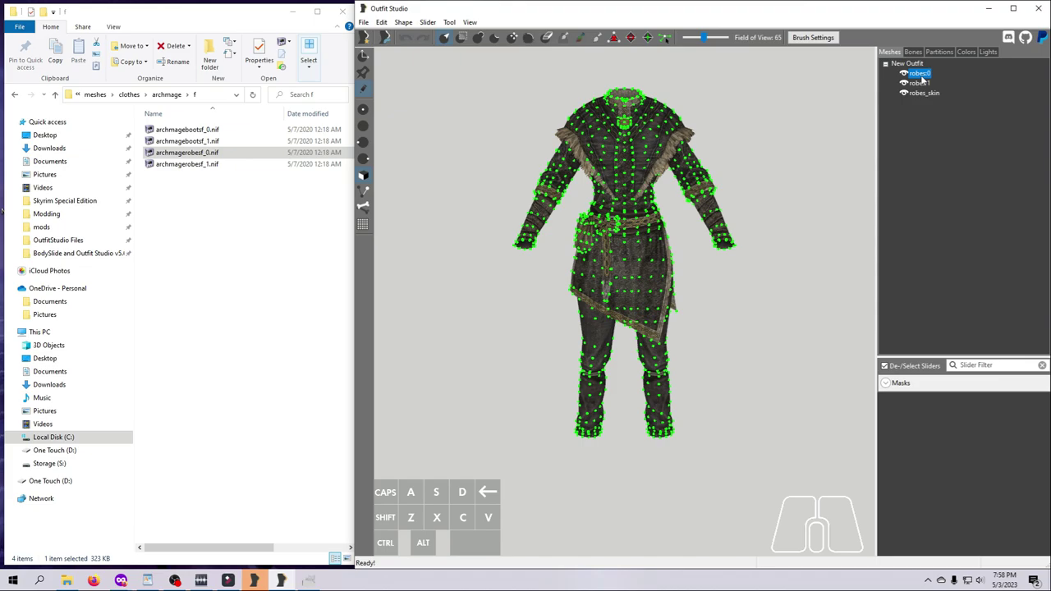
Step: Select robes:0 and robes_skin together as one mesh group
{"action": "key", "text": "shift"}
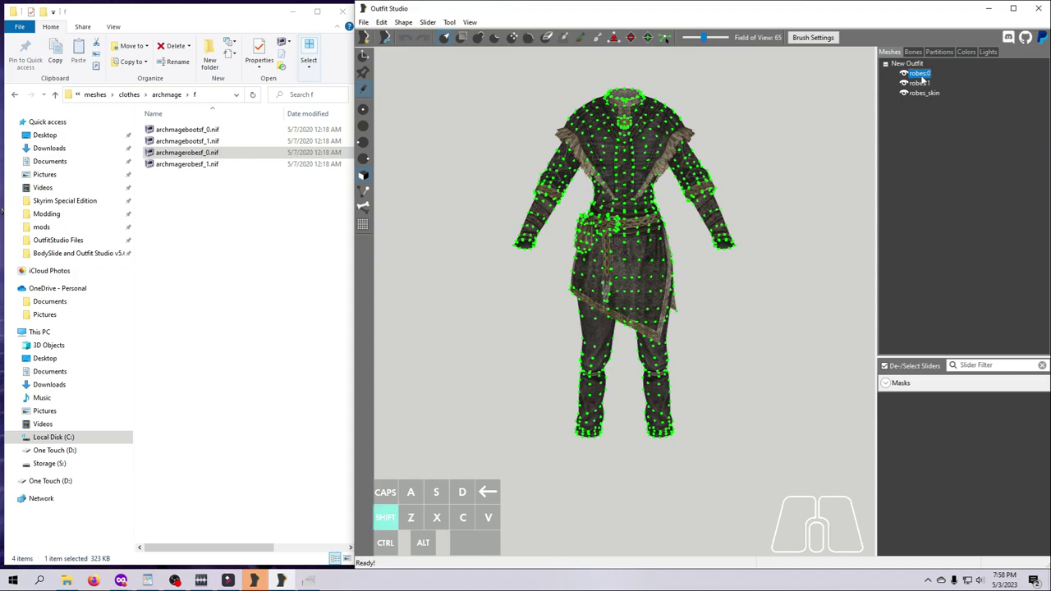
{"action": "left_click", "coordinate": [926, 93], "text": "shift"}
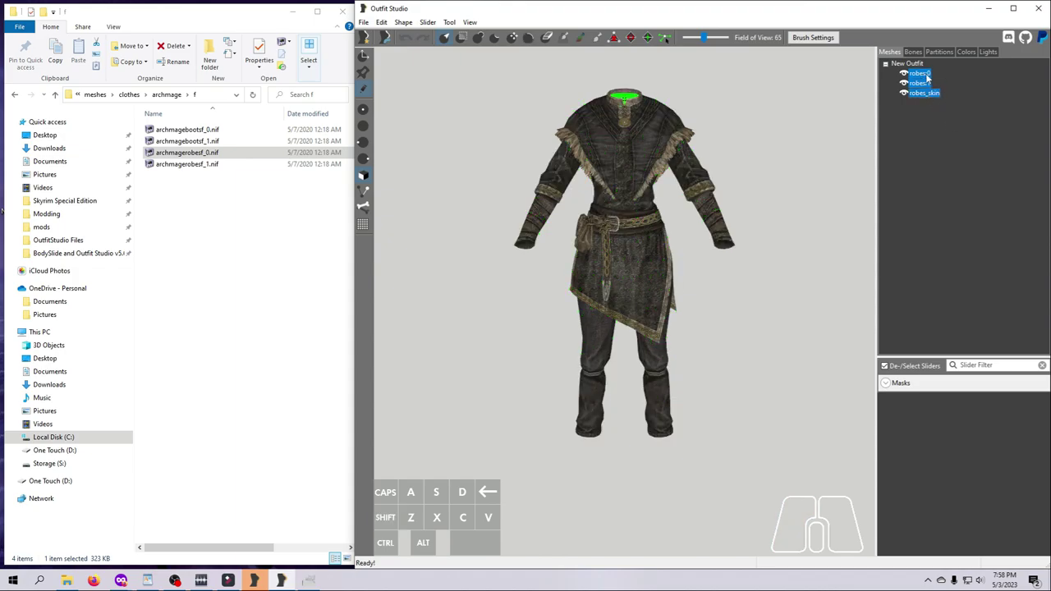
{"action": "left_click", "coordinate": [921, 73]}
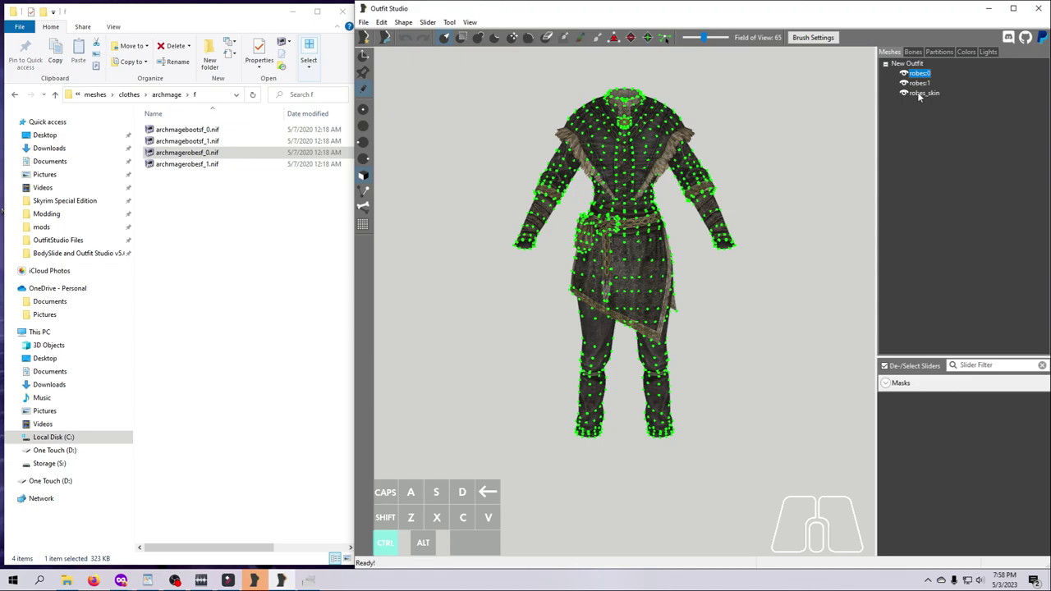
{"action": "left_click", "coordinate": [923, 92], "text": "ctrl"}
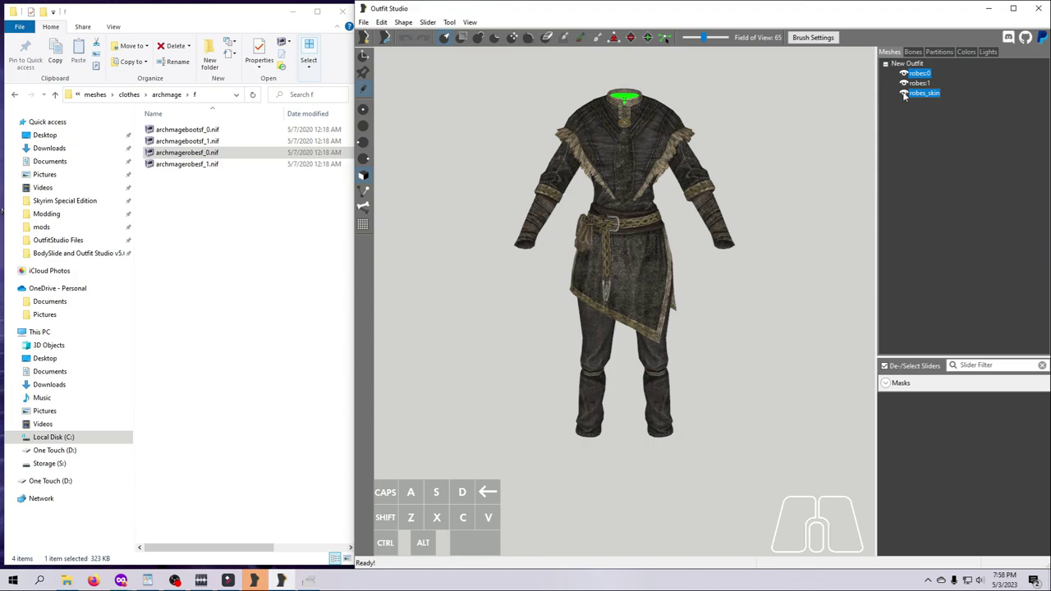
Step: Cycle the mesh visibility icon to textured display, then select robes:0 alone to show its vertices
{"action": "left_click", "coordinate": [903, 93]}
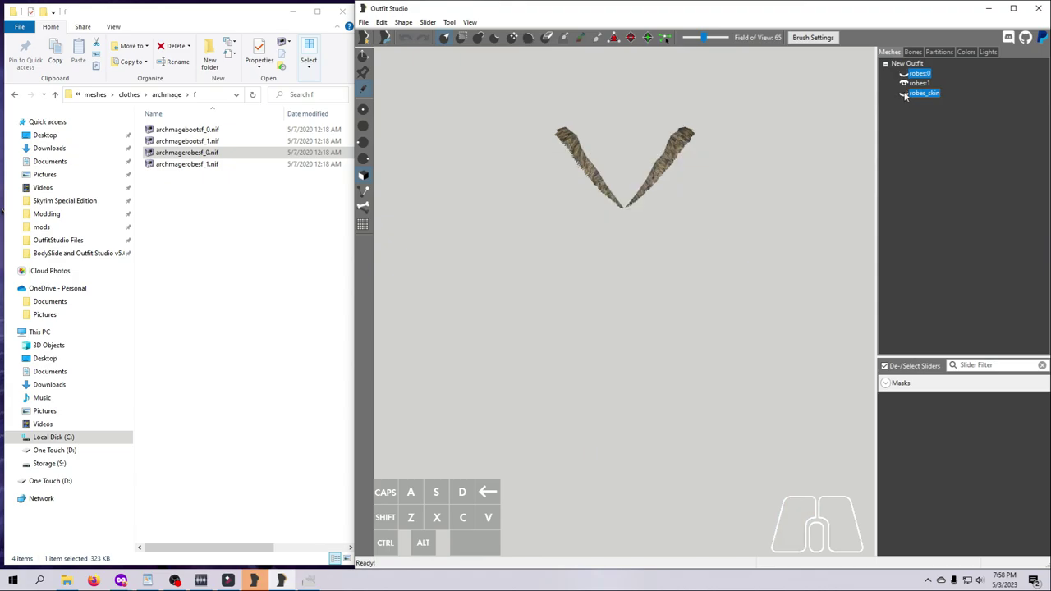
{"action": "left_click", "coordinate": [904, 94]}
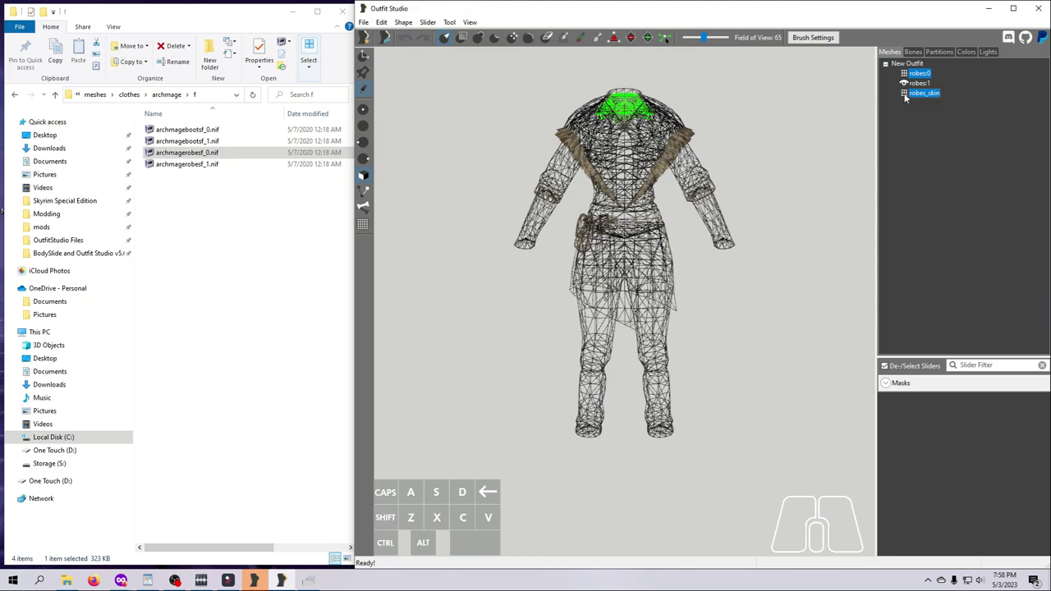
{"action": "left_click", "coordinate": [904, 93]}
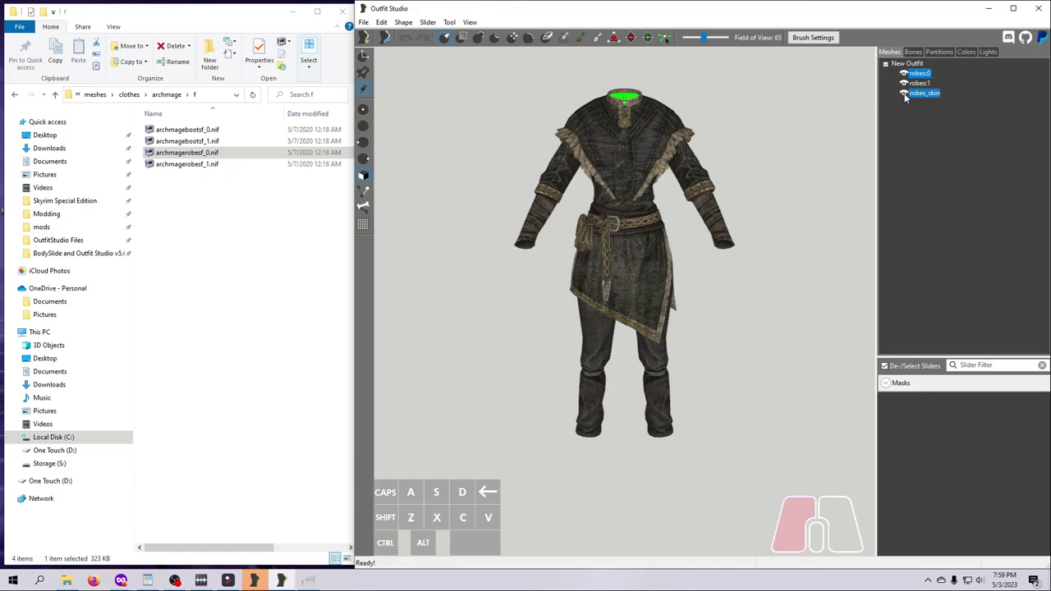
{"action": "left_click", "coordinate": [904, 94]}
{"action": "left_click", "coordinate": [904, 93]}
{"action": "left_click", "coordinate": [904, 93]}
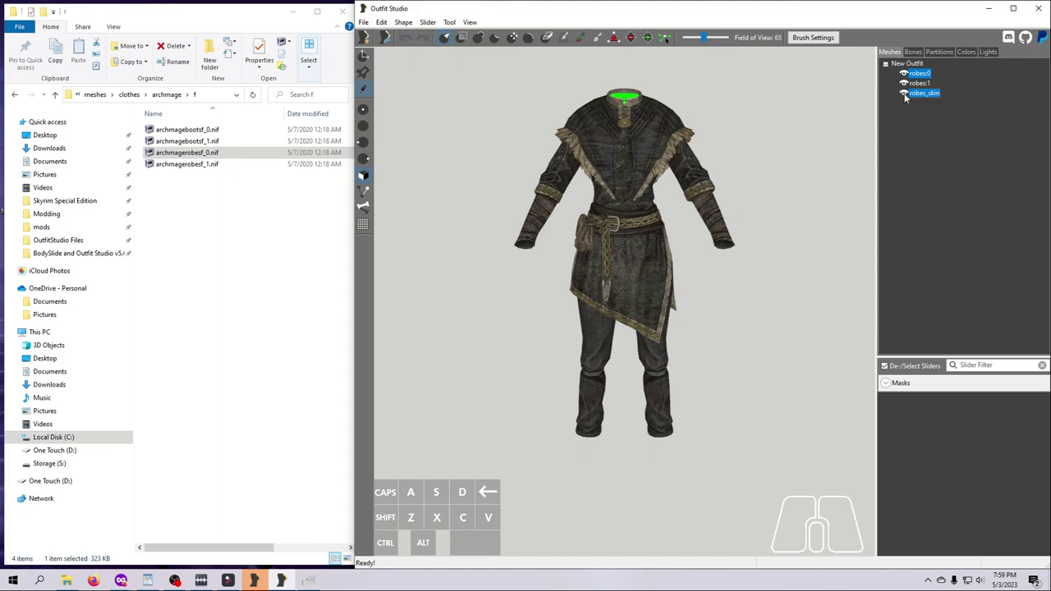
{"action": "left_click", "coordinate": [922, 74]}
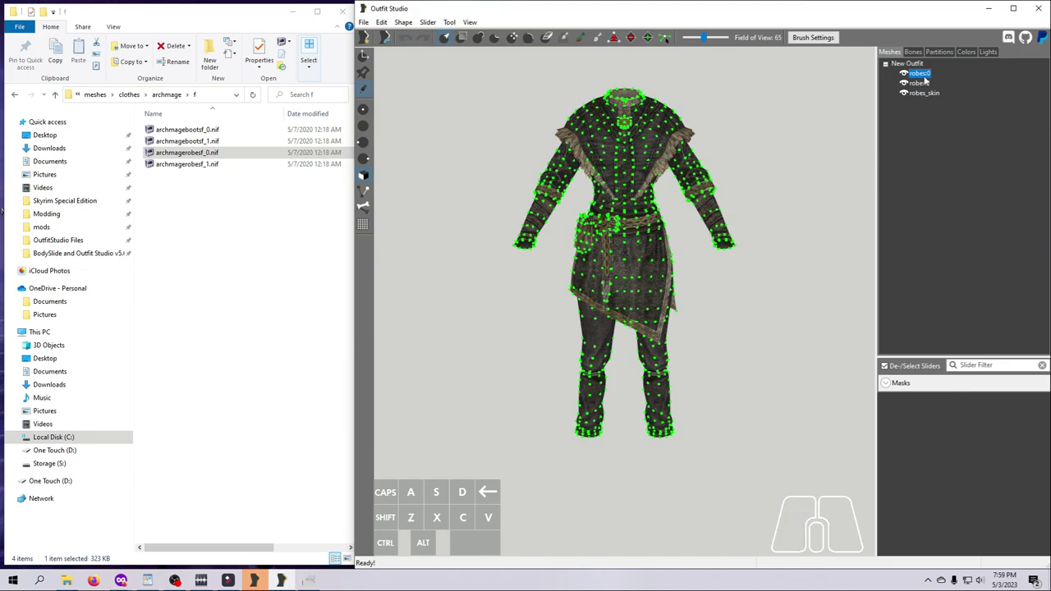
{"action": "right_click", "coordinate": [922, 76]}
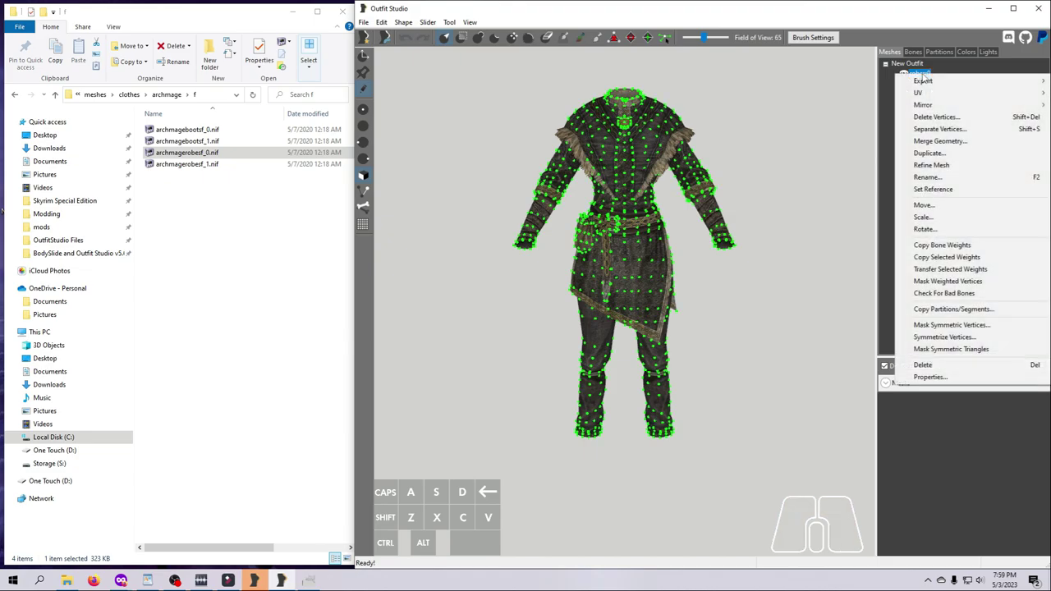
{"action": "left_click", "coordinate": [932, 377]}
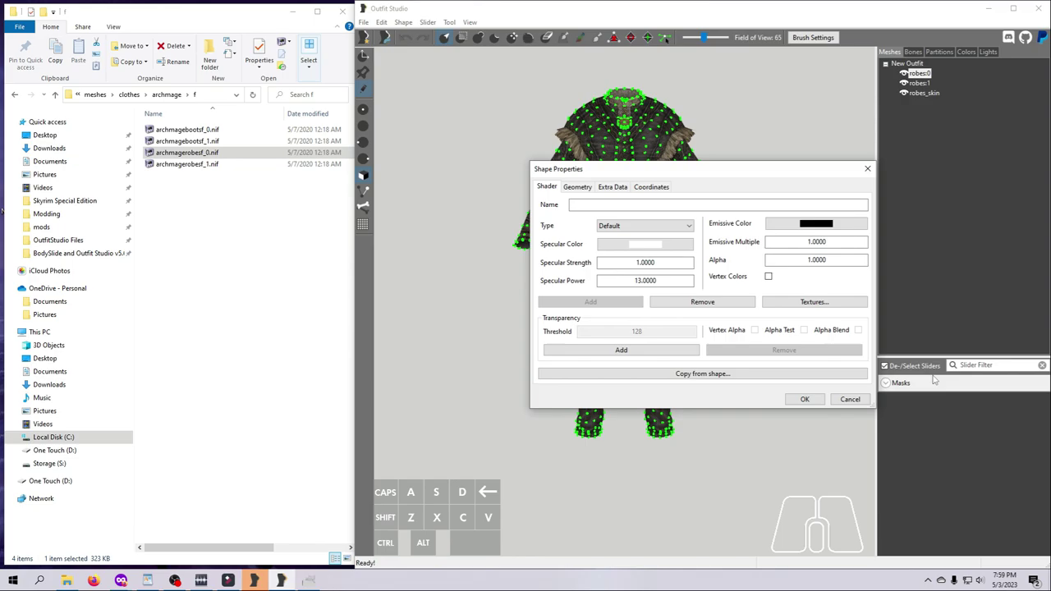
{"action": "left_click", "coordinate": [829, 305]}
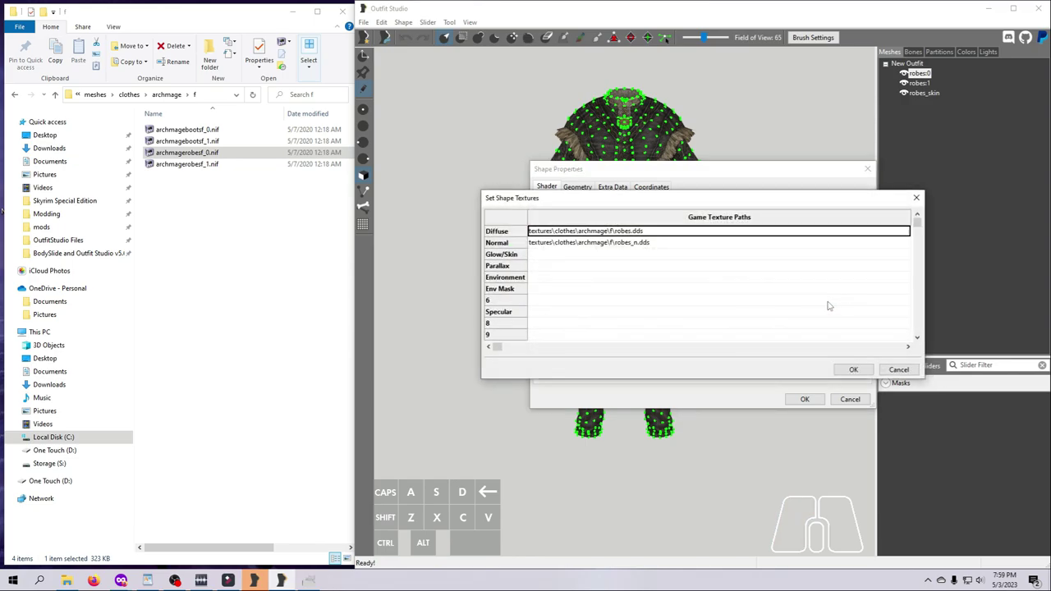
{"action": "left_click", "coordinate": [898, 369]}
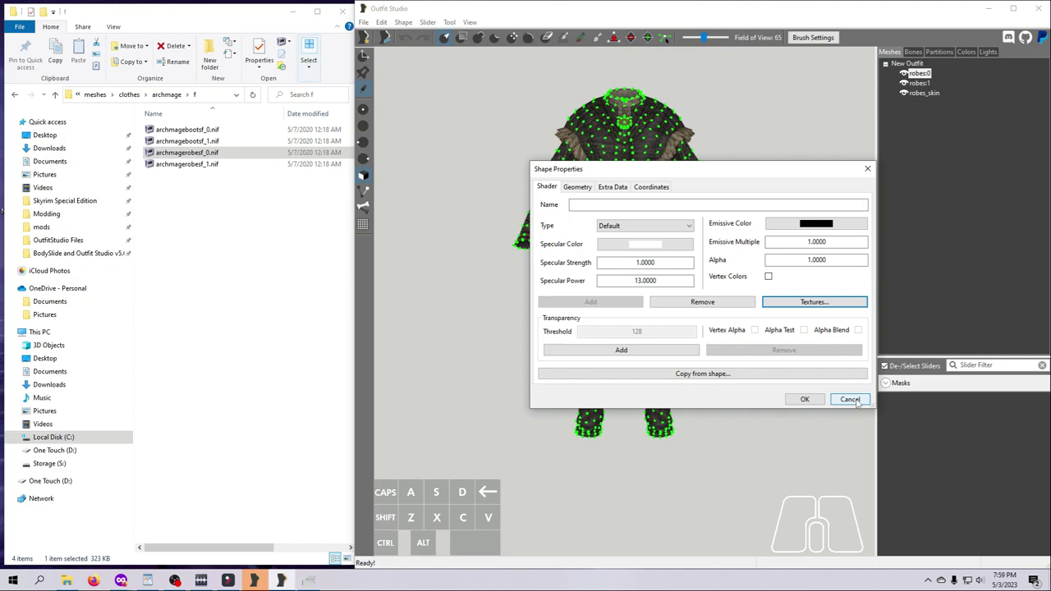
{"action": "left_click", "coordinate": [850, 399]}
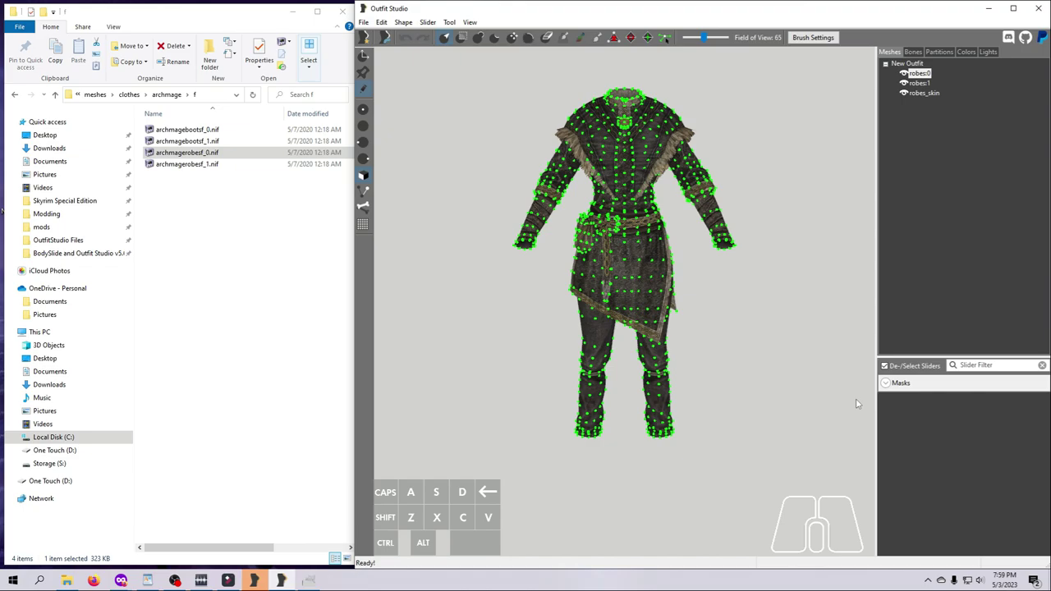
Step: Hide the robes:0 body so only the robes:1 fur collar and robes_skin neck piece show
{"action": "left_click", "coordinate": [919, 83]}
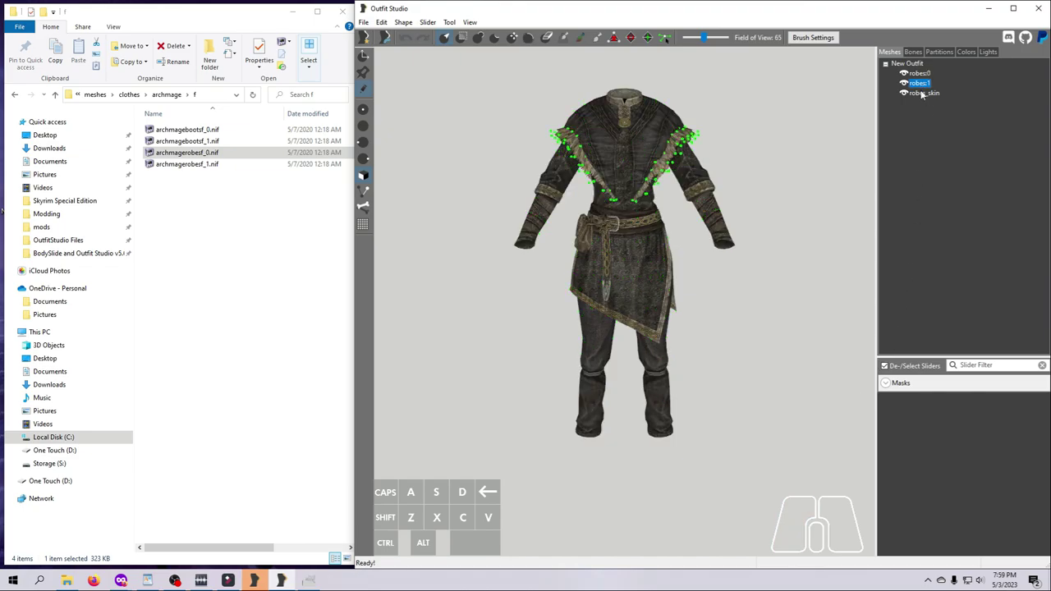
{"action": "left_click", "coordinate": [922, 93]}
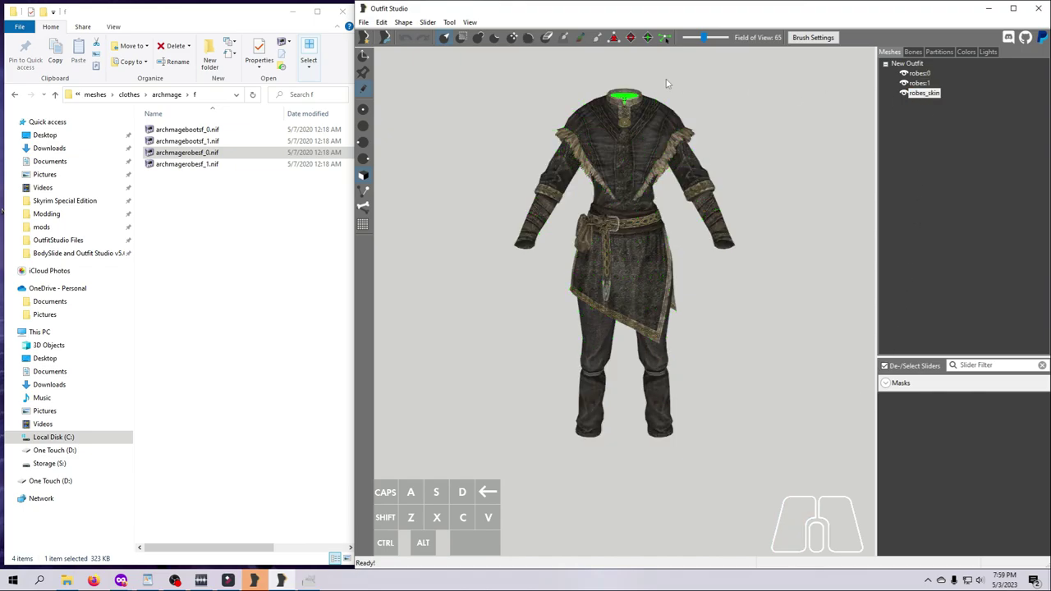
{"action": "left_click", "coordinate": [497, 38]}
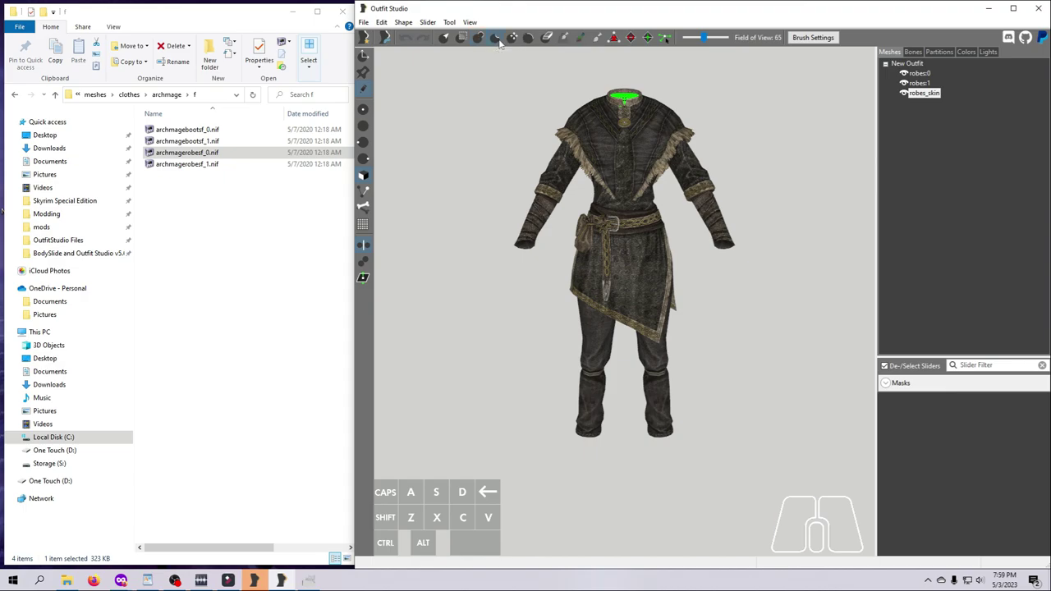
{"action": "left_click", "coordinate": [917, 83]}
{"action": "left_click", "coordinate": [903, 83]}
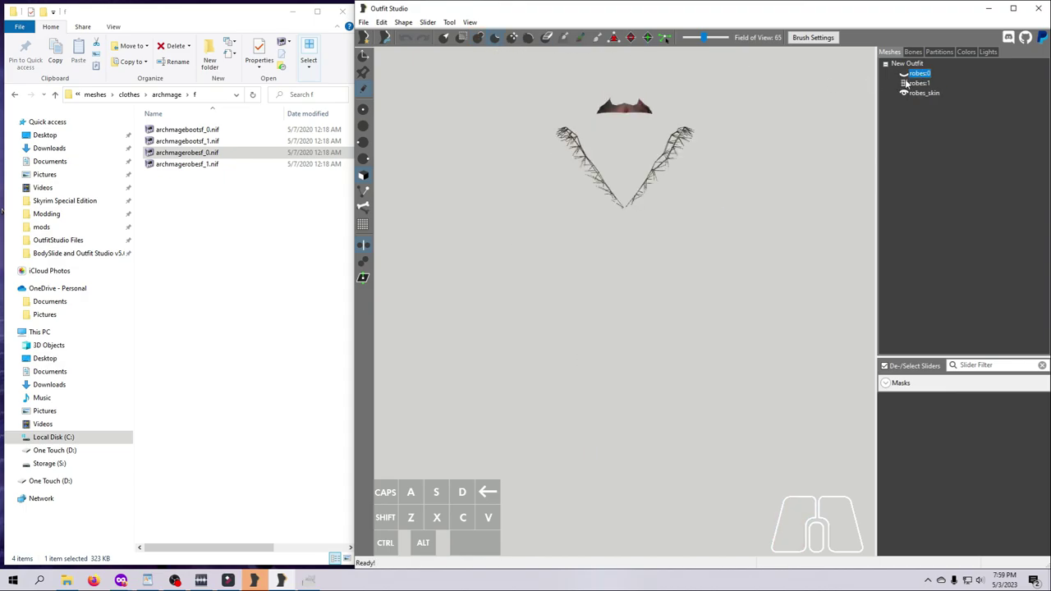
Step: Make robes:0 visible and textured again, then zoom in on the robe
{"action": "left_click", "coordinate": [904, 83]}
{"action": "left_click", "coordinate": [904, 82]}
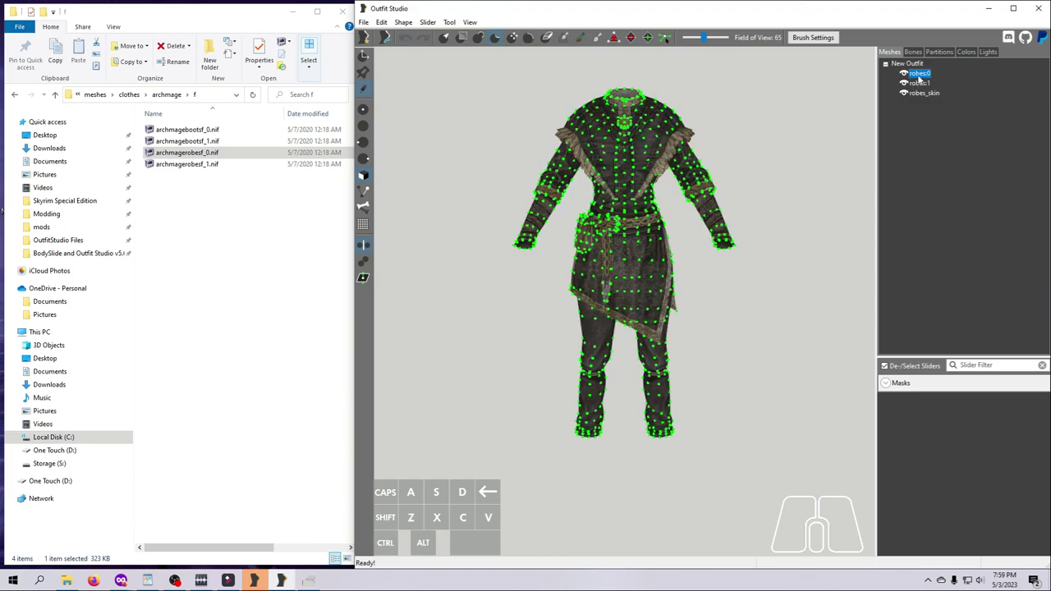
{"action": "left_click", "coordinate": [444, 38]}
{"action": "scroll", "coordinate": [630, 224], "scroll_direction": "up", "scroll_amount": 3}
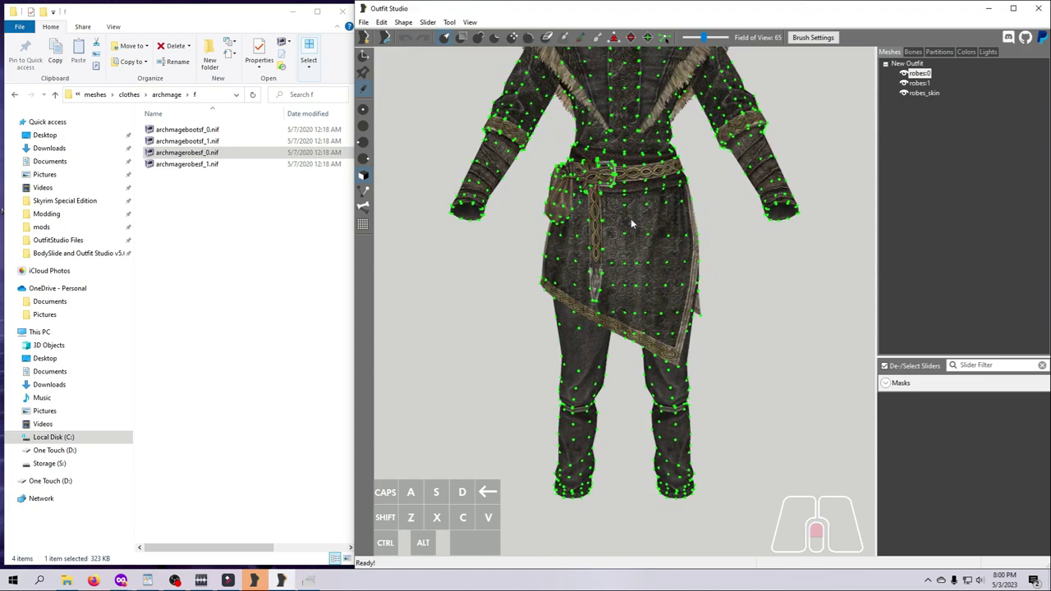
{"action": "scroll", "coordinate": [630, 223], "scroll_direction": "up", "scroll_amount": 1}
{"action": "scroll", "coordinate": [630, 223], "scroll_direction": "down", "scroll_amount": 5}
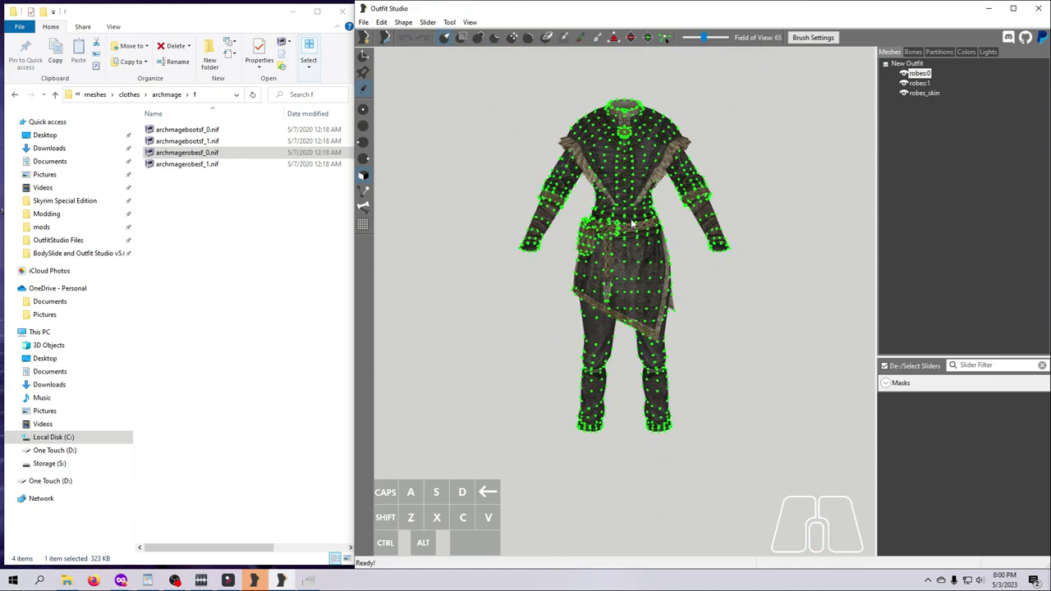
{"action": "scroll", "coordinate": [630, 224], "scroll_direction": "up", "scroll_amount": 4}
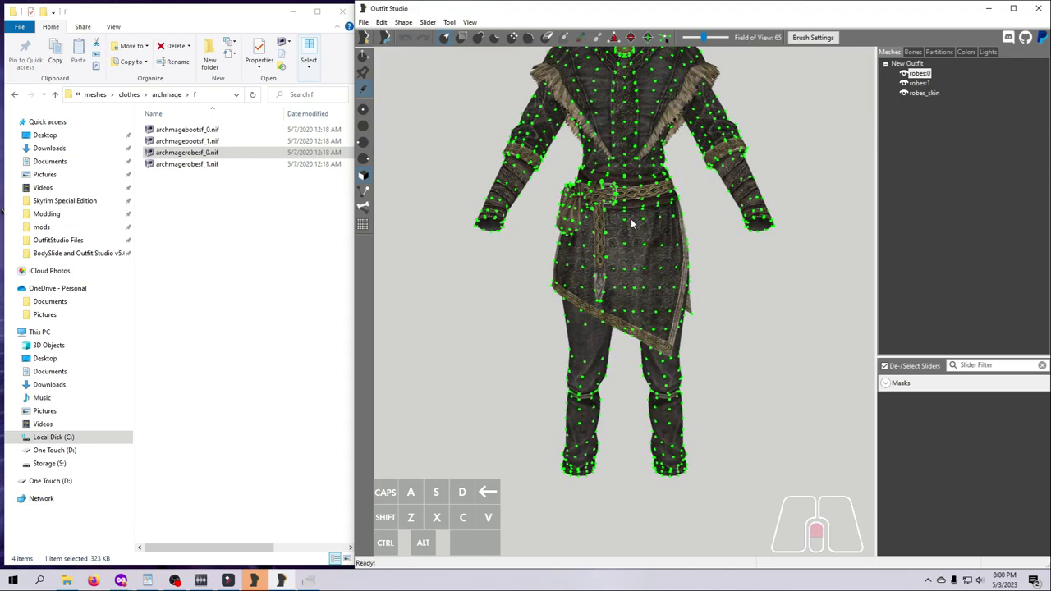
{"action": "scroll", "coordinate": [631, 223], "scroll_direction": "up", "scroll_amount": 3}
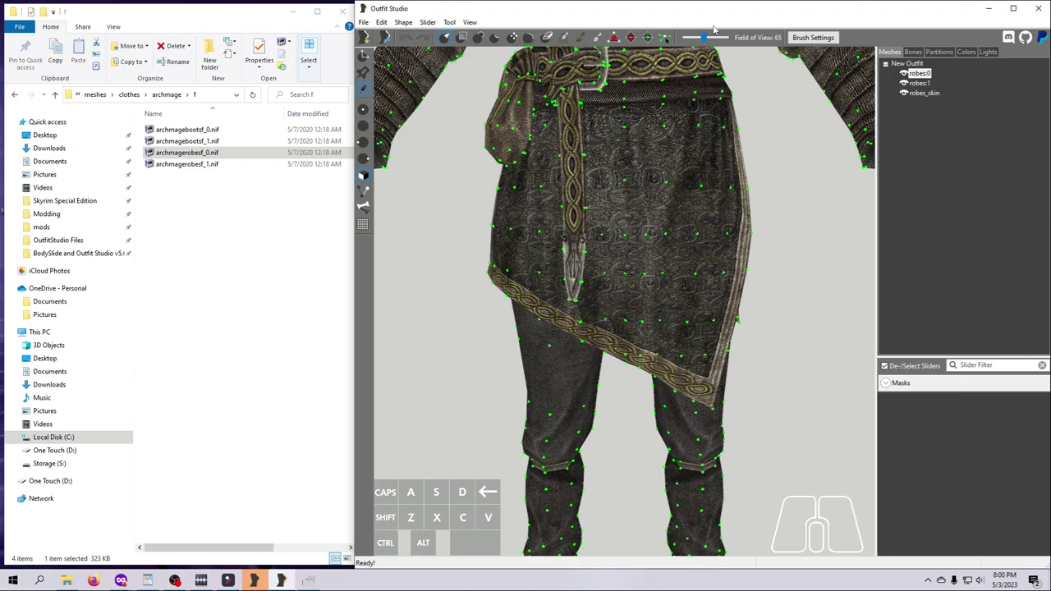
Step: Narrow the Field of View from 65 to 36 for a close look at the skirt
{"action": "left_click", "coordinate": [704, 41]}
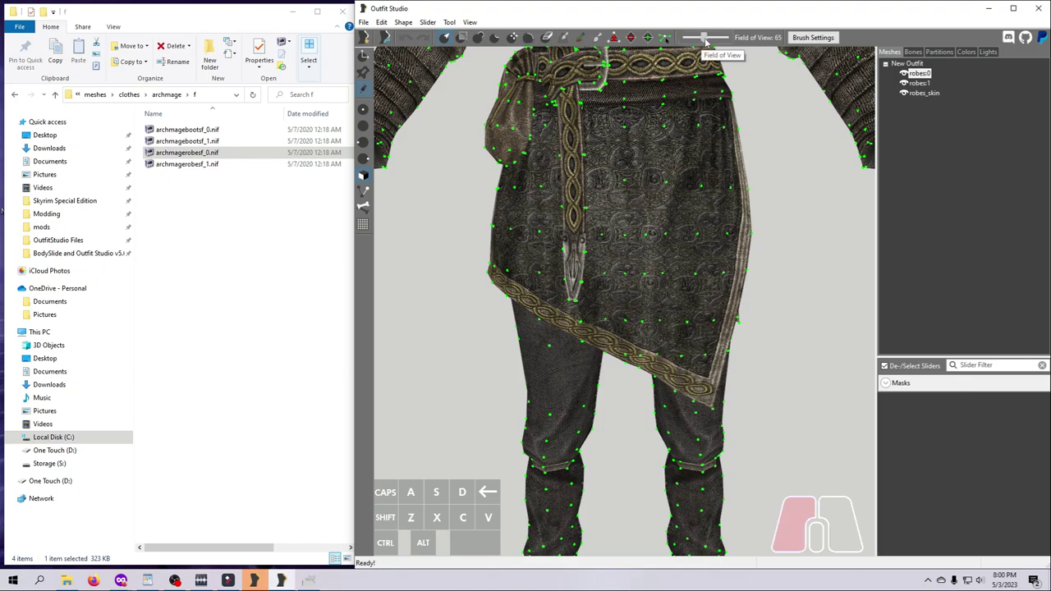
{"action": "left_click_drag", "start_coordinate": [704, 39], "coordinate": [694, 39]}
{"action": "scroll", "coordinate": [561, 254], "scroll_direction": "up", "scroll_amount": 2}
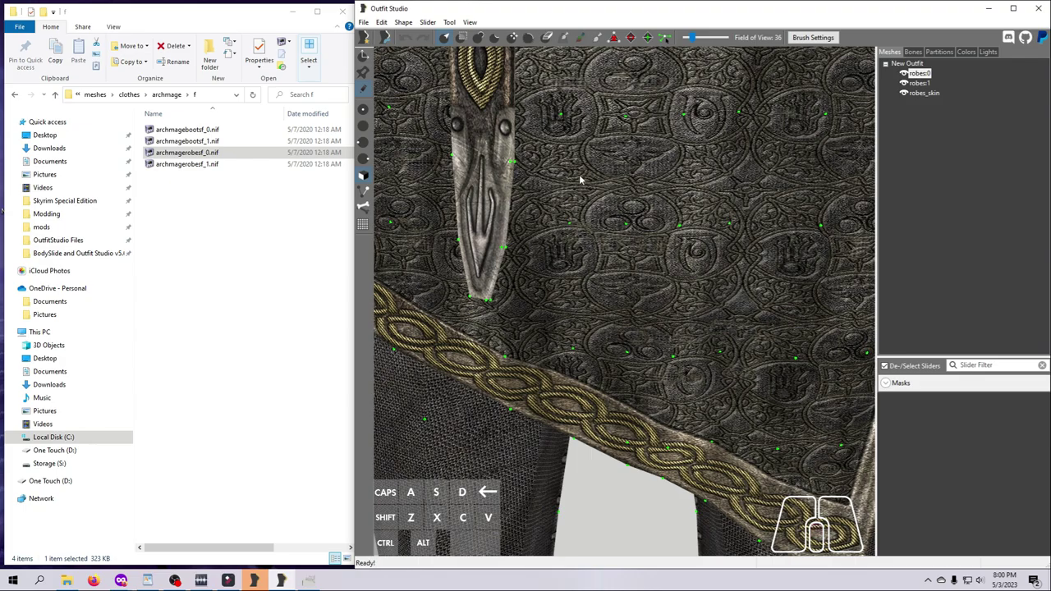
{"action": "scroll", "coordinate": [580, 179], "scroll_direction": "down", "scroll_amount": 3}
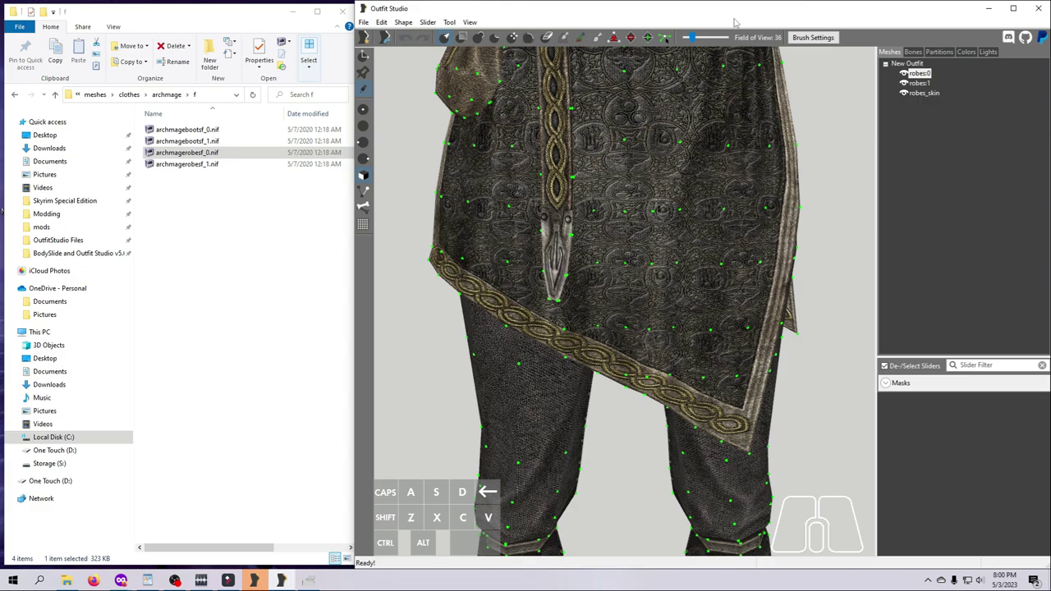
Step: Set the Field of View back to 67, then rotate and pan to view the robe from the front
{"action": "left_click_drag", "start_coordinate": [694, 39], "coordinate": [706, 42]}
{"action": "scroll", "coordinate": [669, 230], "scroll_direction": "down", "scroll_amount": 2}
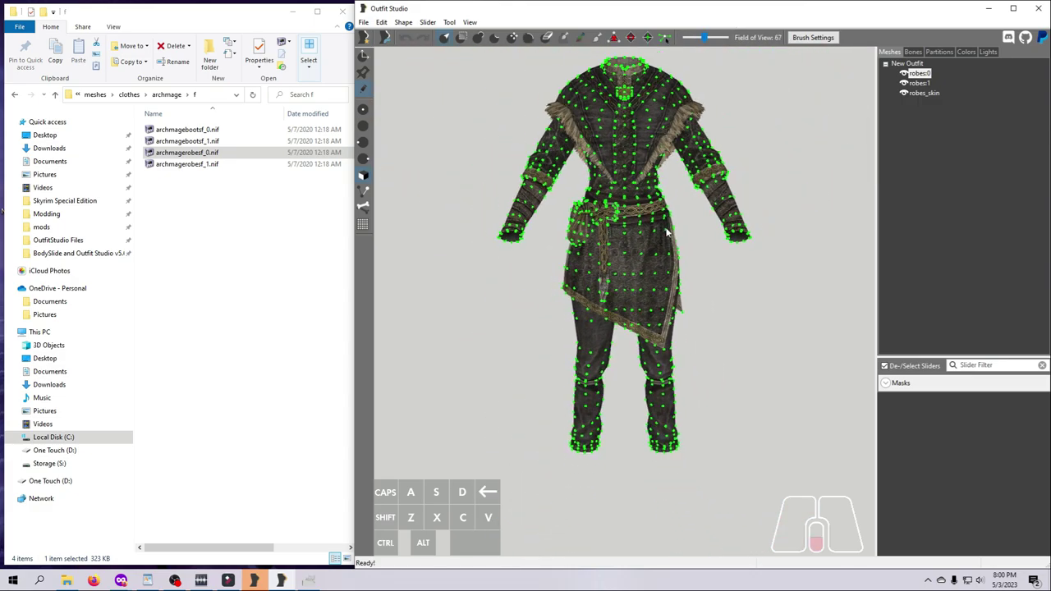
{"action": "right_click_drag", "start_coordinate": [755, 345], "coordinate": [801, 341]}
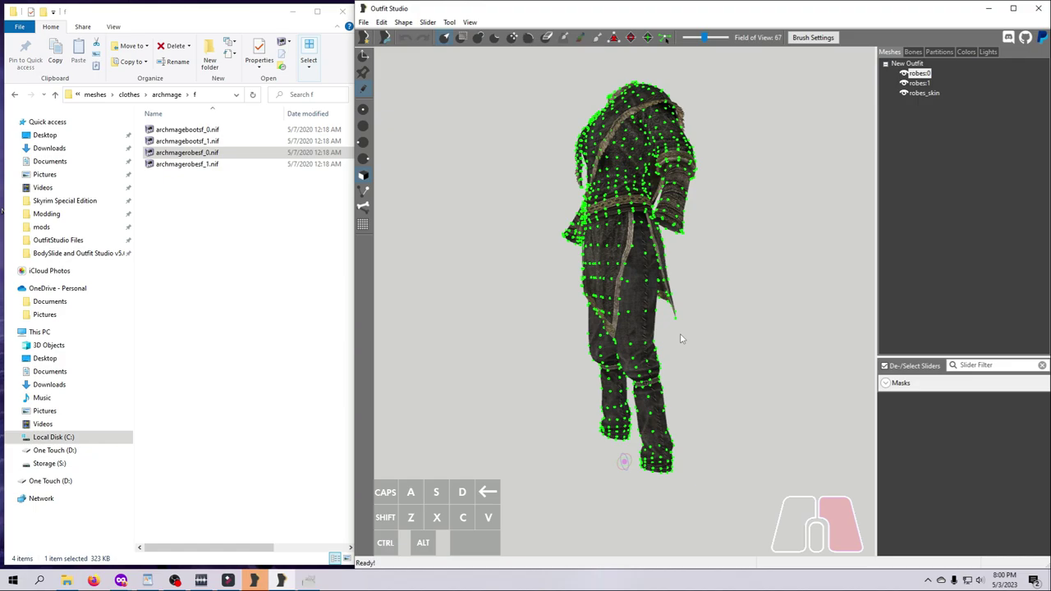
{"action": "mouse_move", "coordinate": [680, 338]}
{"action": "right_mouse_down"}
{"action": "mouse_move", "coordinate": [714, 338]}
{"action": "mouse_move", "coordinate": [663, 333]}
{"action": "mouse_move", "coordinate": [762, 340]}
{"action": "mouse_move", "coordinate": [729, 344]}
{"action": "right_mouse_up"}
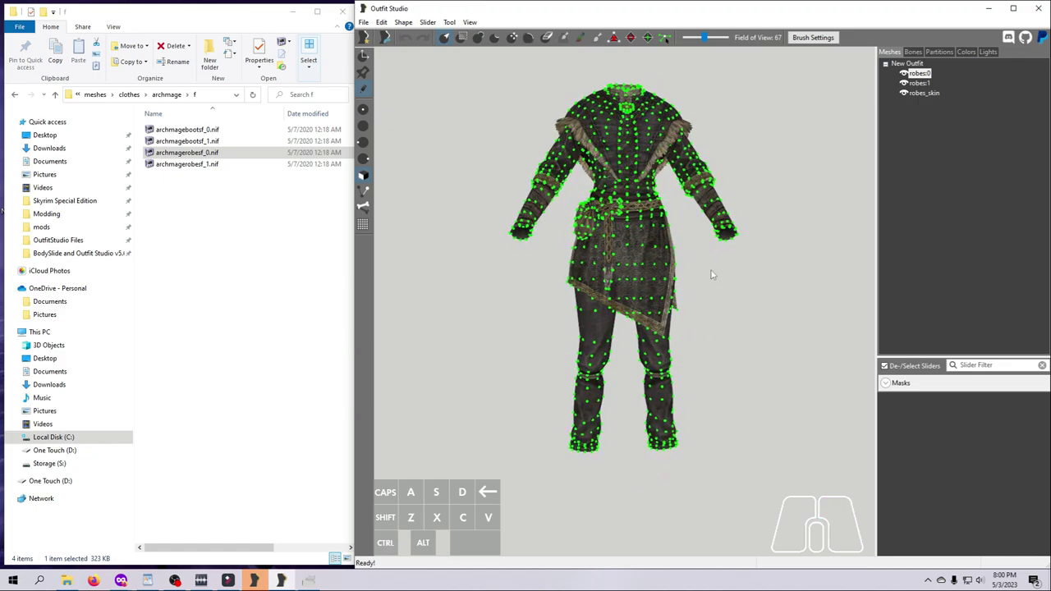
{"action": "middle_click_drag", "start_coordinate": [712, 275], "coordinate": [691, 316]}
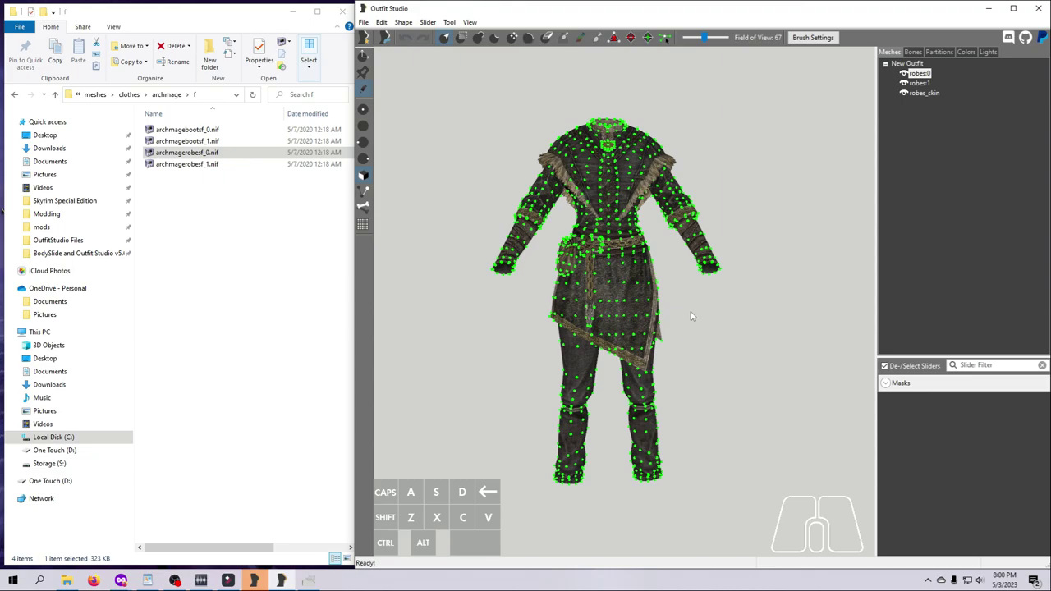
{"action": "right_click_drag", "start_coordinate": [701, 329], "coordinate": [698, 334]}
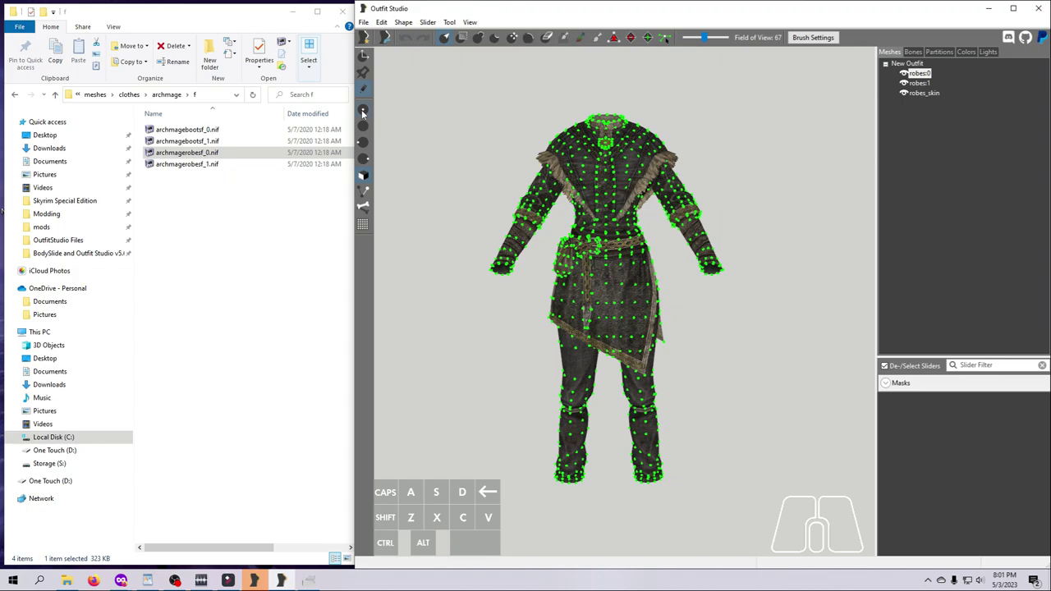
{"action": "middle_click_drag", "start_coordinate": [636, 338], "coordinate": [507, 212]}
{"action": "scroll", "coordinate": [503, 214], "scroll_direction": "down", "scroll_amount": 2}
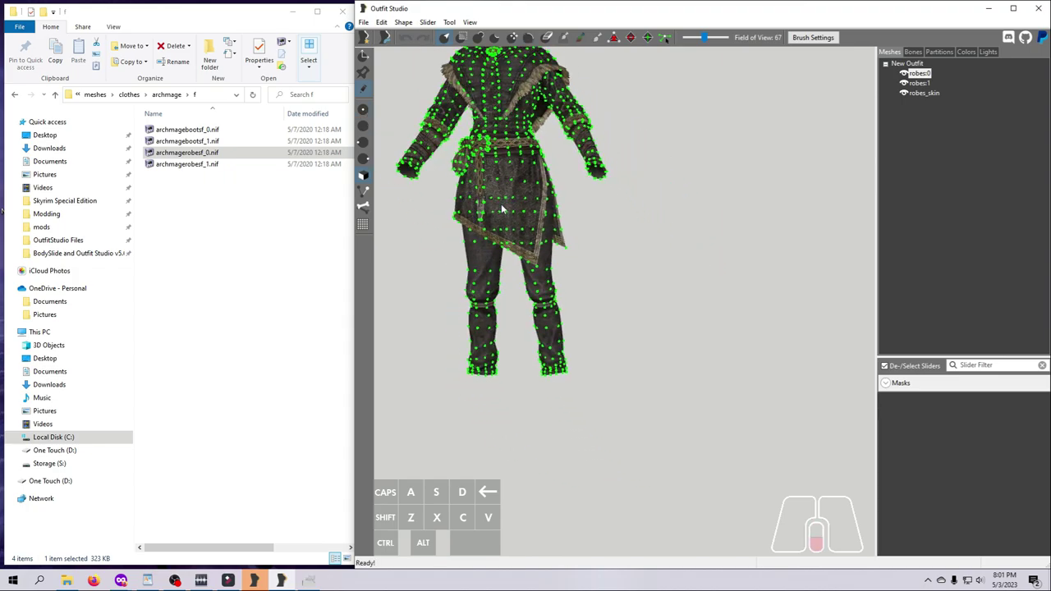
{"action": "left_click", "coordinate": [364, 109]}
{"action": "left_click", "coordinate": [363, 126]}
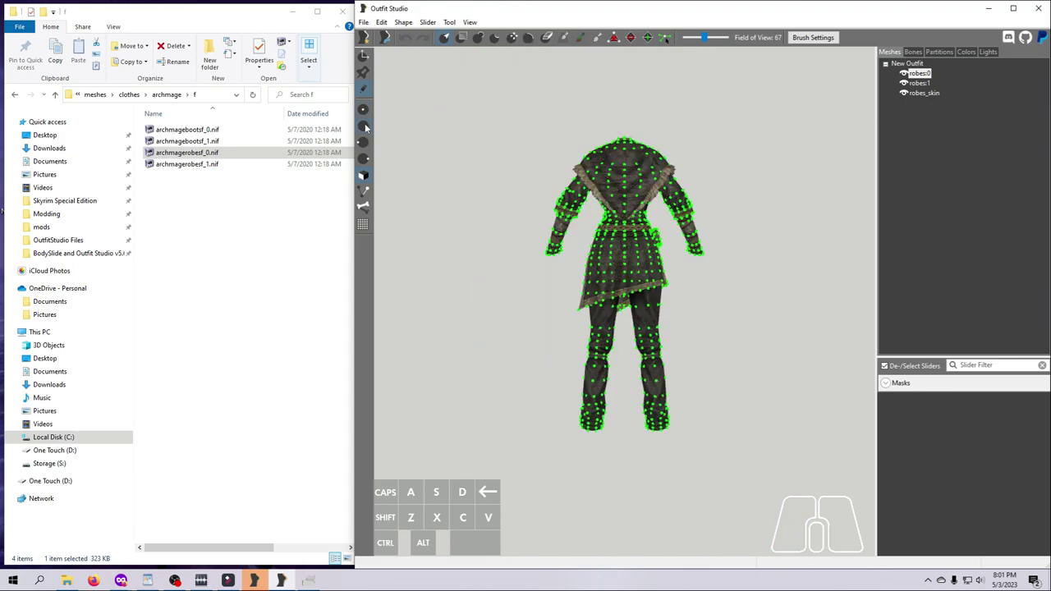
{"action": "left_click", "coordinate": [363, 144]}
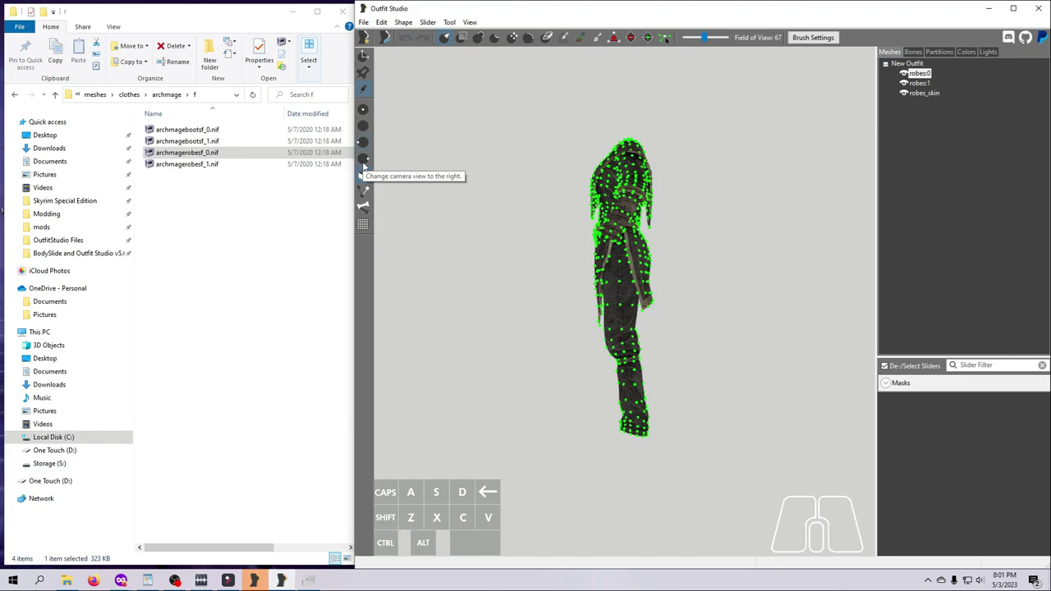
{"action": "left_click", "coordinate": [366, 163]}
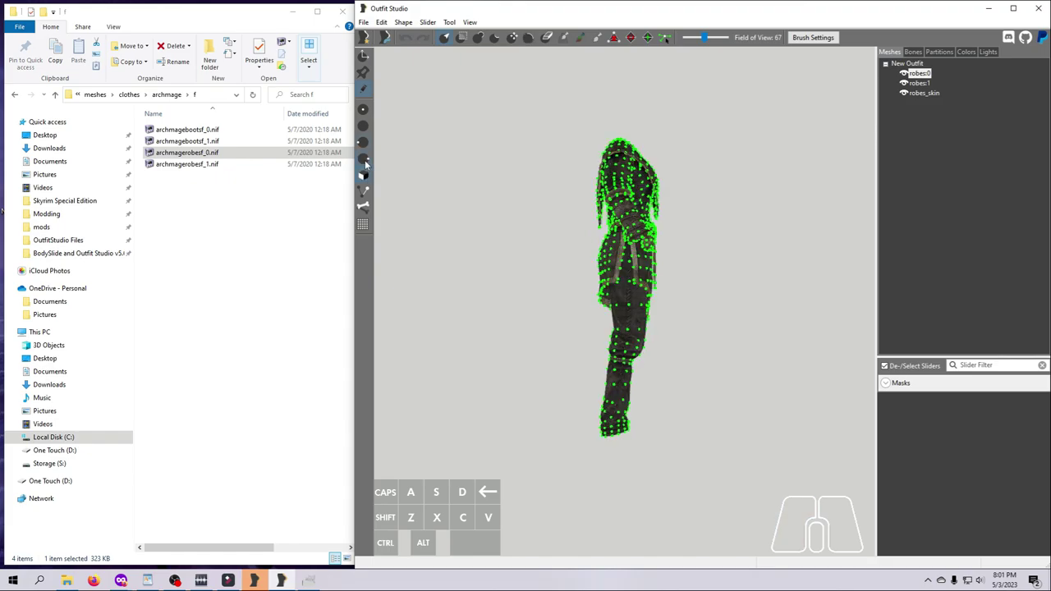
{"action": "left_click", "coordinate": [364, 109]}
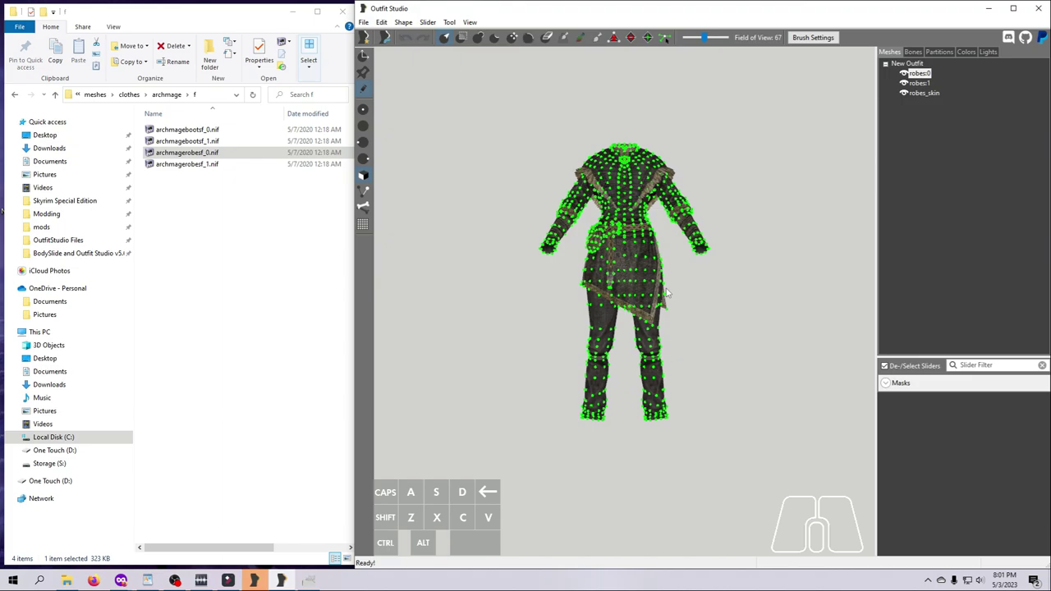
{"action": "scroll", "coordinate": [675, 300], "scroll_direction": "up", "scroll_amount": 2}
{"action": "scroll", "coordinate": [602, 259], "scroll_direction": "up", "scroll_amount": 3}
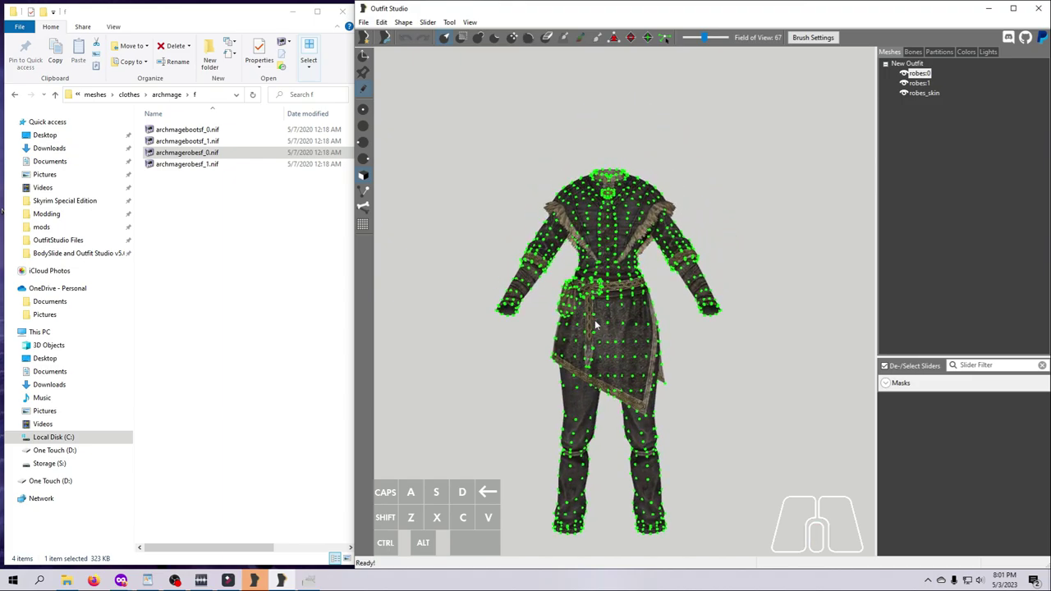
{"action": "scroll", "coordinate": [598, 327], "scroll_direction": "up", "scroll_amount": 2}
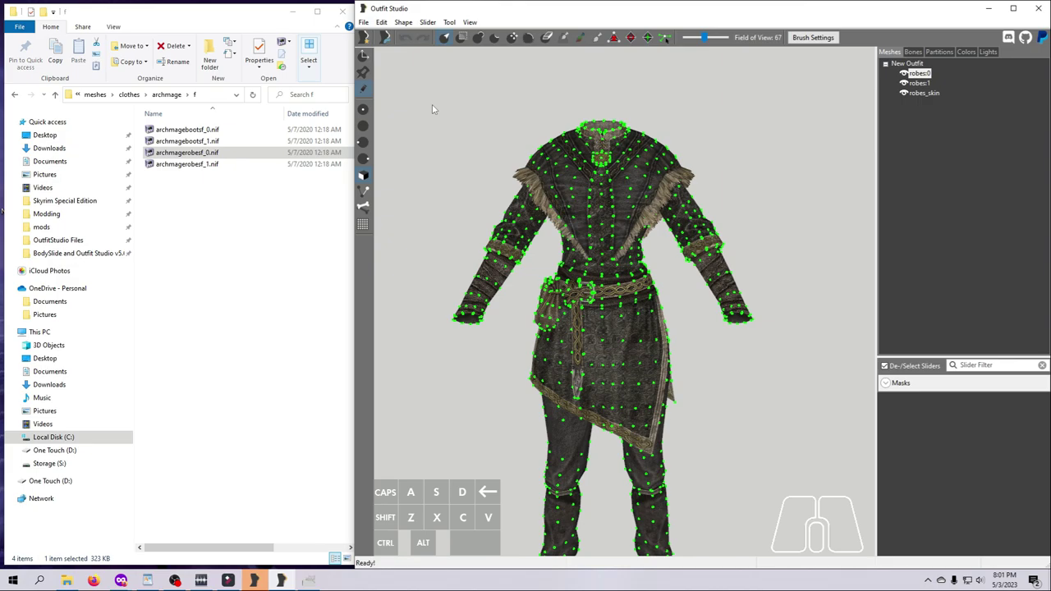
{"action": "scroll", "coordinate": [602, 291], "scroll_direction": "up", "scroll_amount": 5}
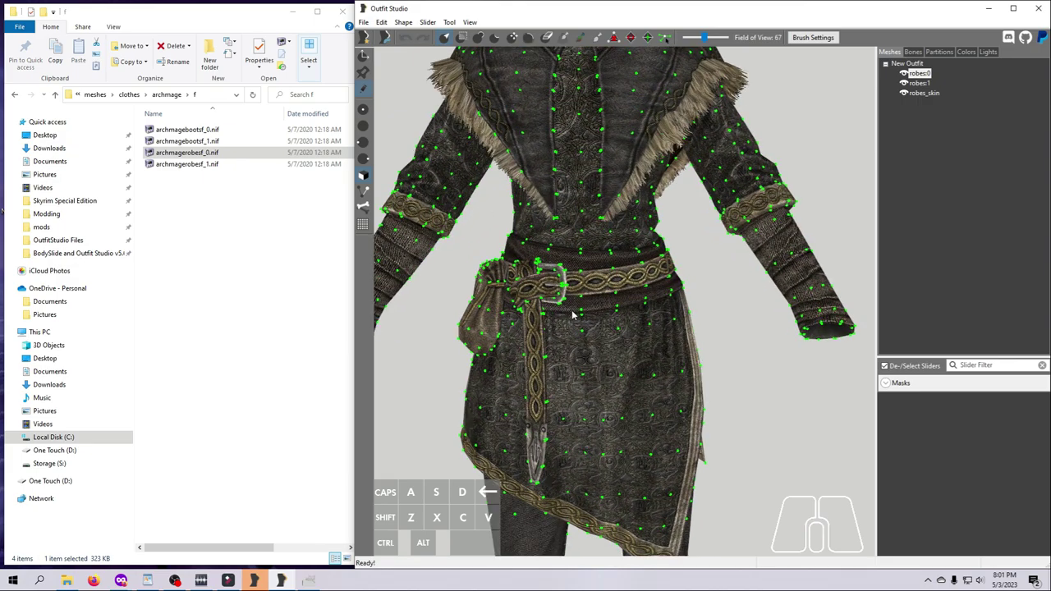
{"action": "scroll", "coordinate": [602, 291], "scroll_direction": "up", "scroll_amount": 1}
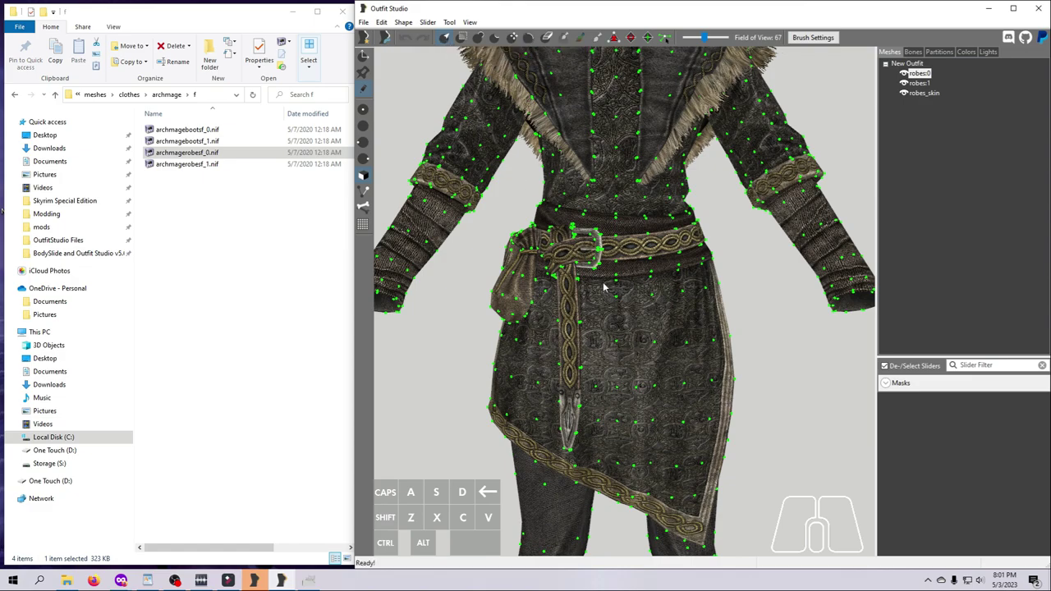
{"action": "scroll", "coordinate": [629, 354], "scroll_direction": "down", "scroll_amount": 5}
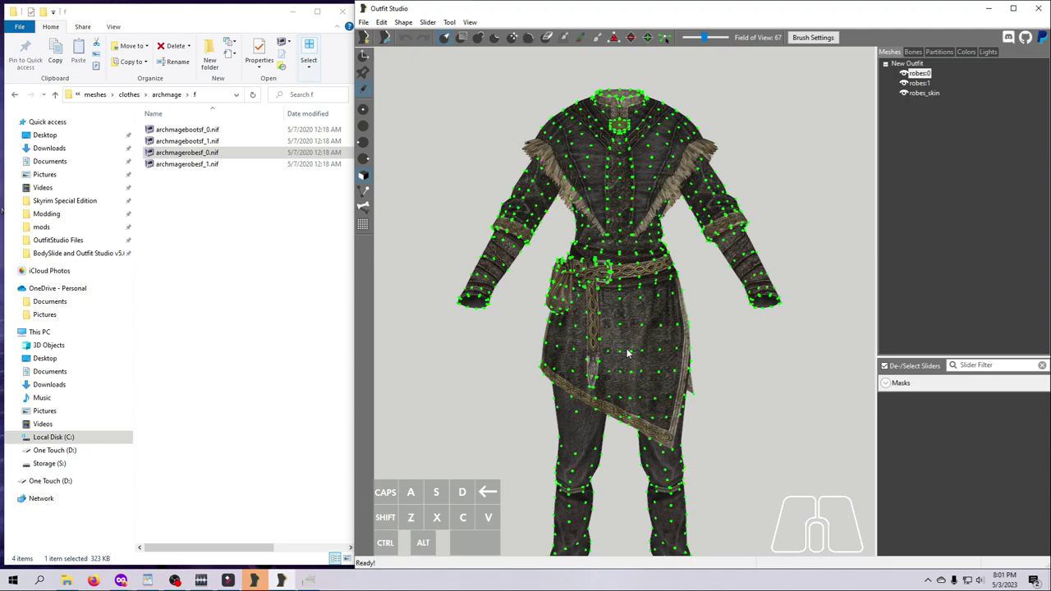
{"action": "left_click", "coordinate": [665, 189]}
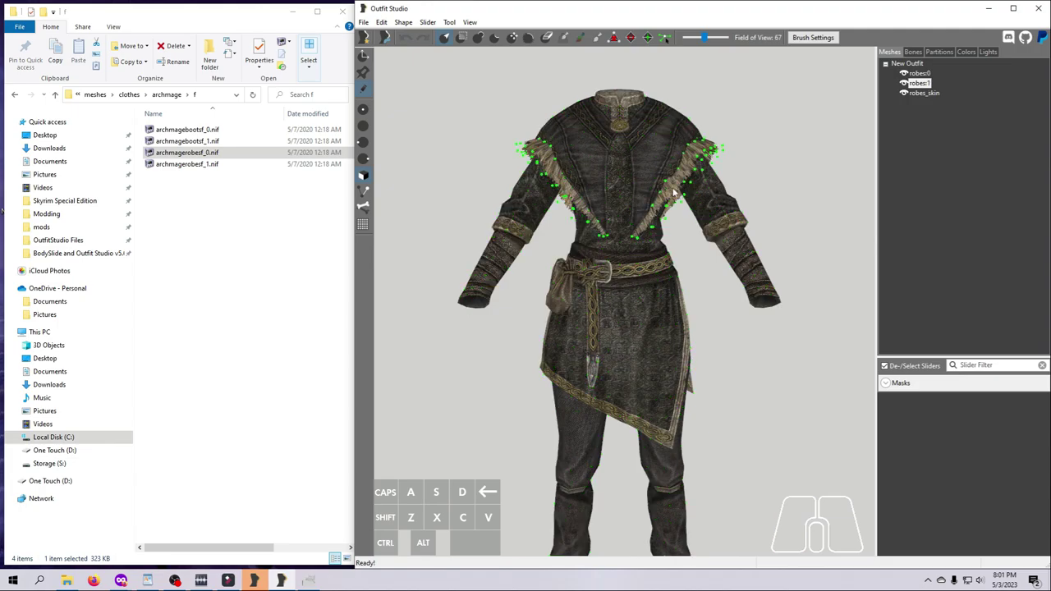
{"action": "left_click", "coordinate": [647, 151]}
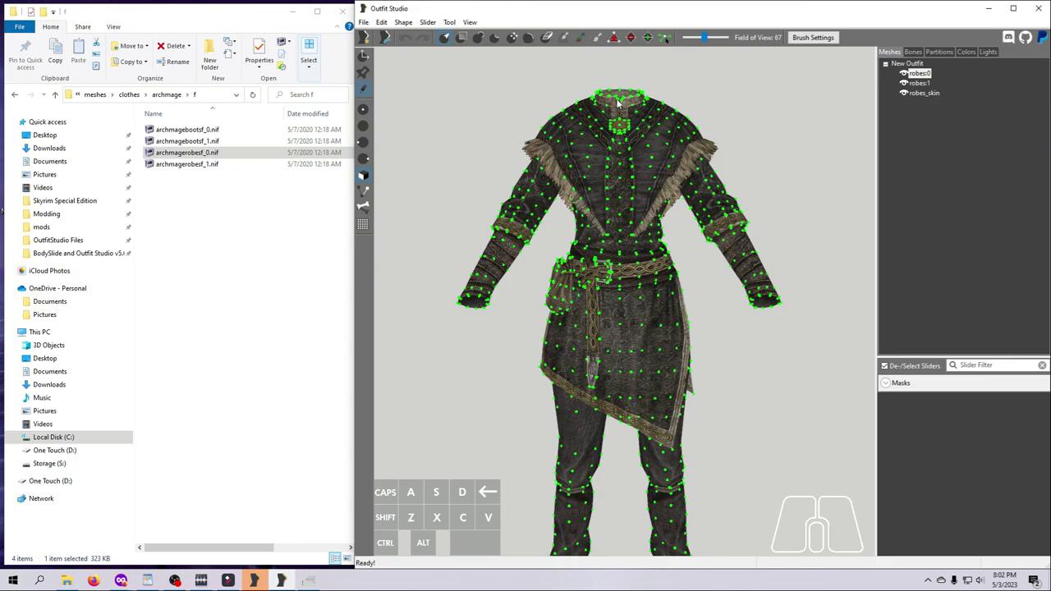
{"action": "left_click", "coordinate": [659, 209]}
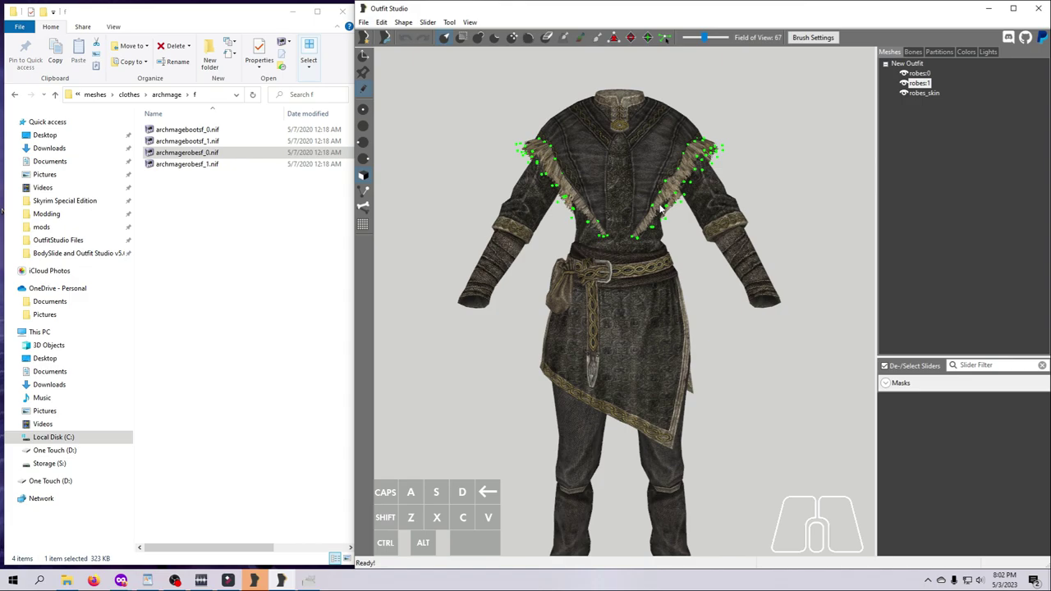
{"action": "left_click", "coordinate": [654, 155]}
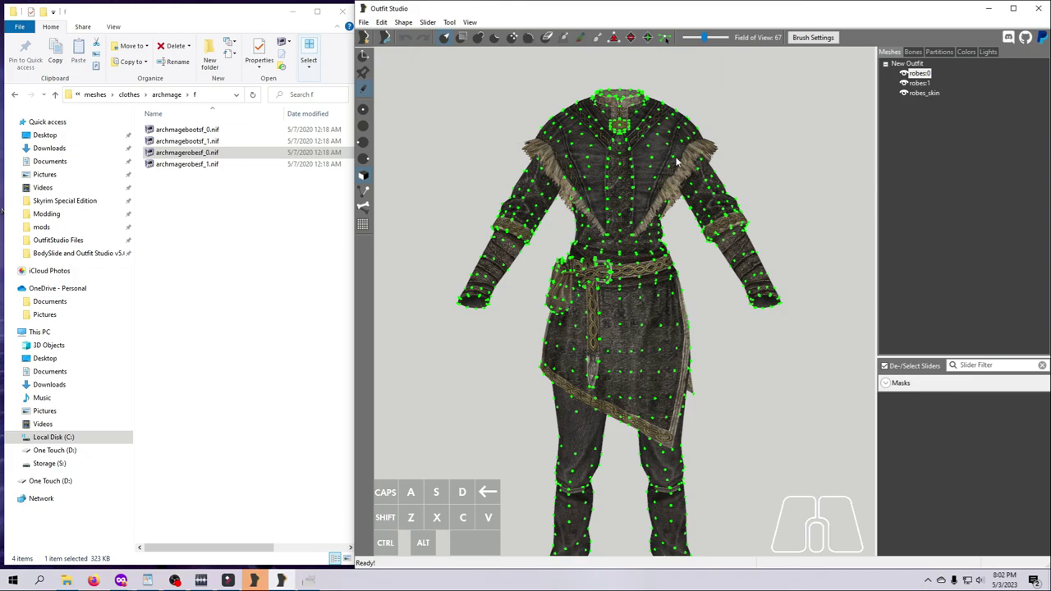
{"action": "left_click", "coordinate": [706, 146]}
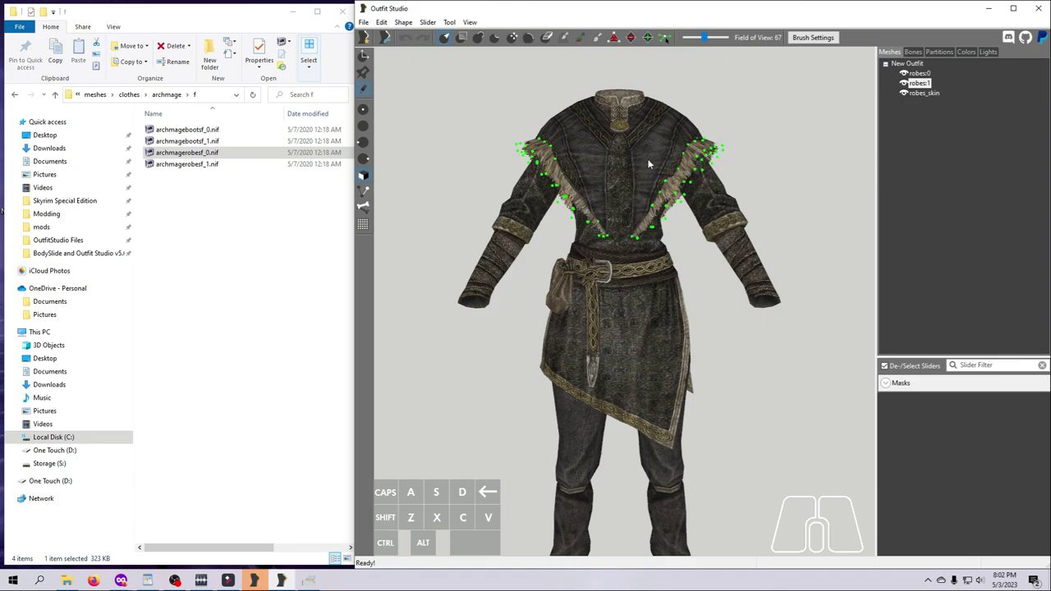
{"action": "left_click", "coordinate": [637, 300]}
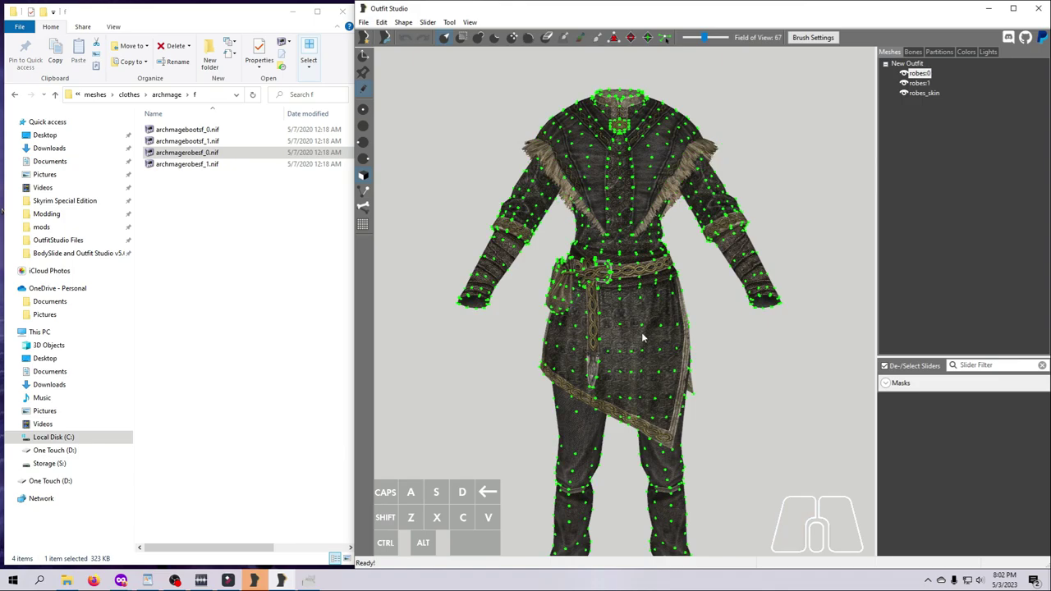
{"action": "scroll", "coordinate": [643, 337], "scroll_direction": "up", "scroll_amount": 5}
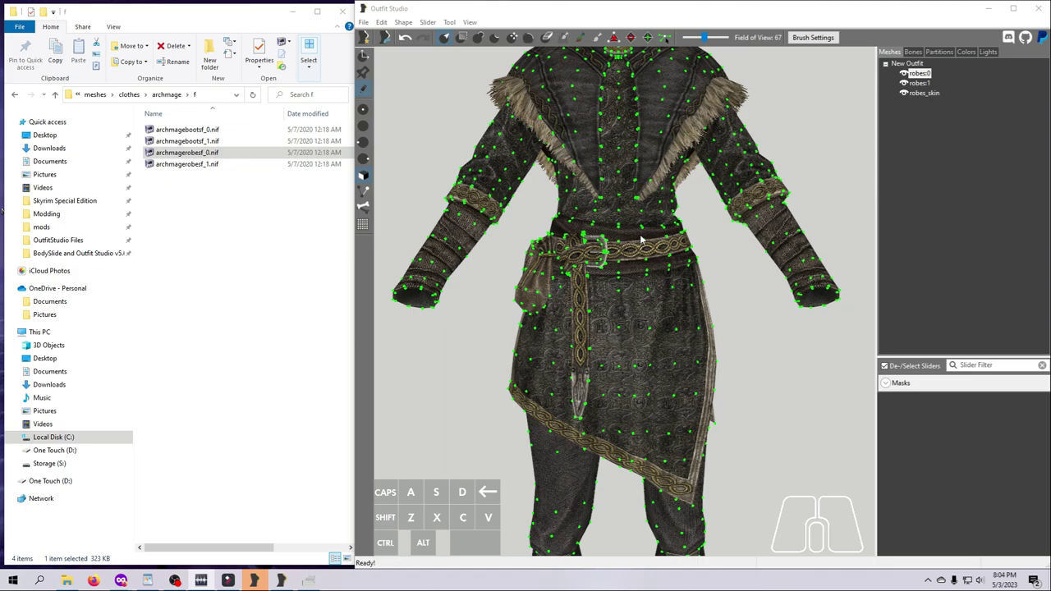
Step: Ctrl-click about ten points on the robes:0 chest to mask a small central patch of vertices
{"action": "key", "text": "ctrl"}
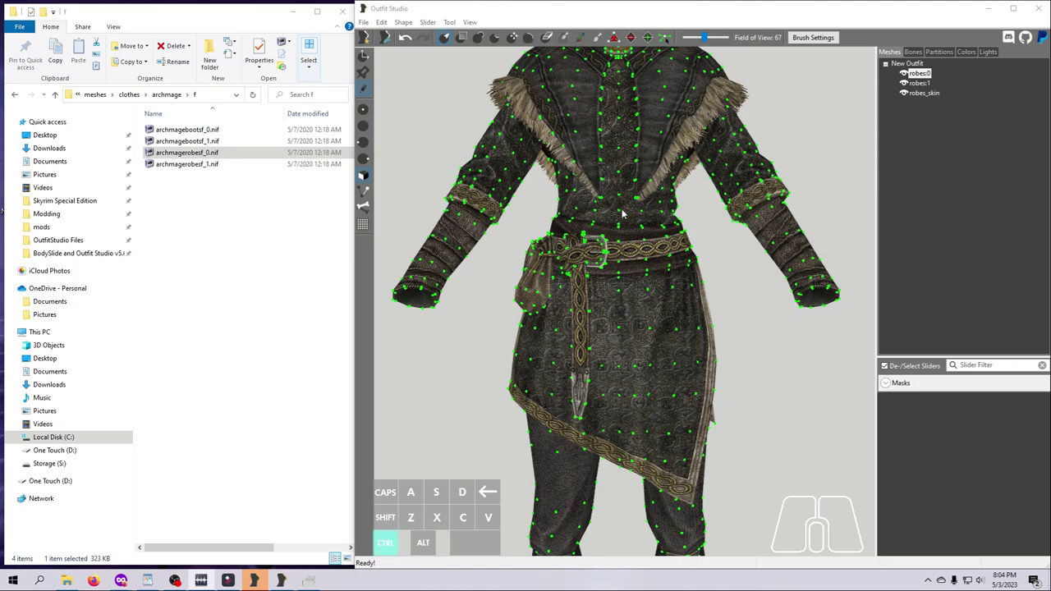
{"action": "left_click", "coordinate": [618, 211], "text": "ctrl"}
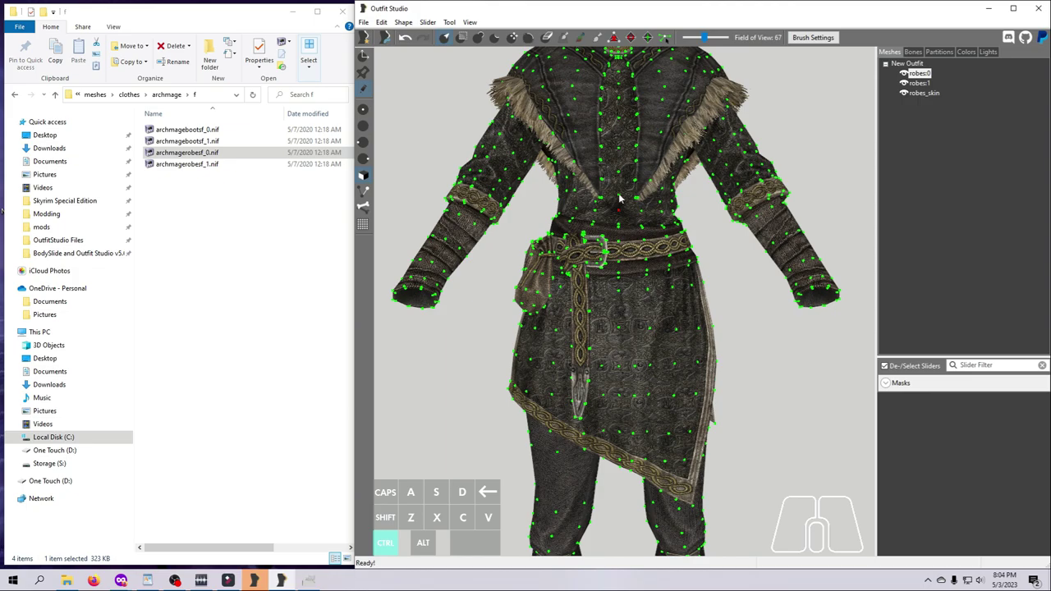
{"action": "left_click", "coordinate": [619, 196], "text": "ctrl"}
{"action": "left_click", "coordinate": [641, 213], "text": "ctrl"}
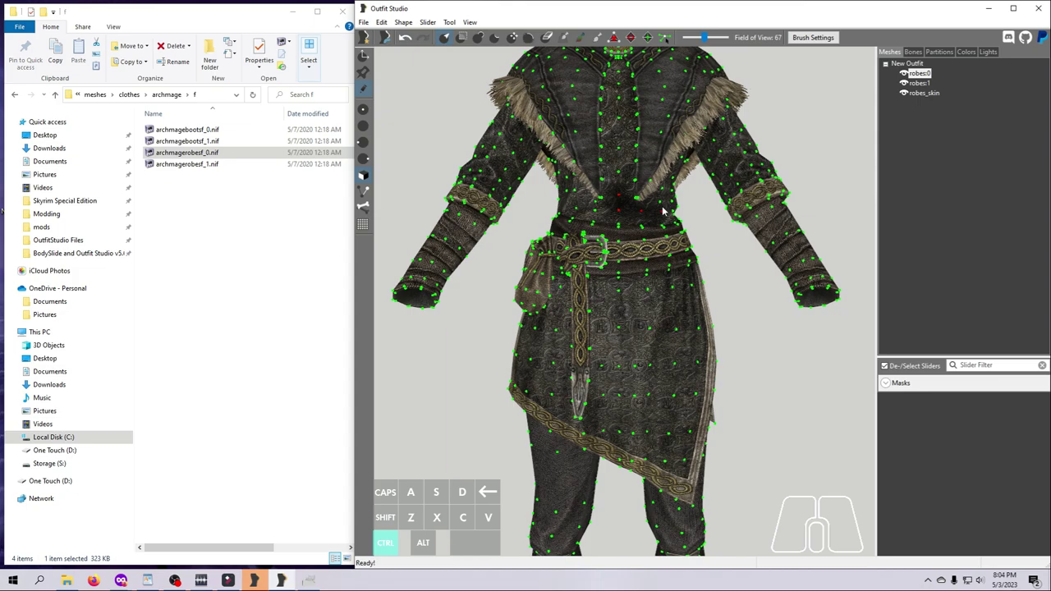
{"action": "left_click", "coordinate": [664, 206], "text": "ctrl"}
{"action": "left_click", "coordinate": [620, 176], "text": "ctrl"}
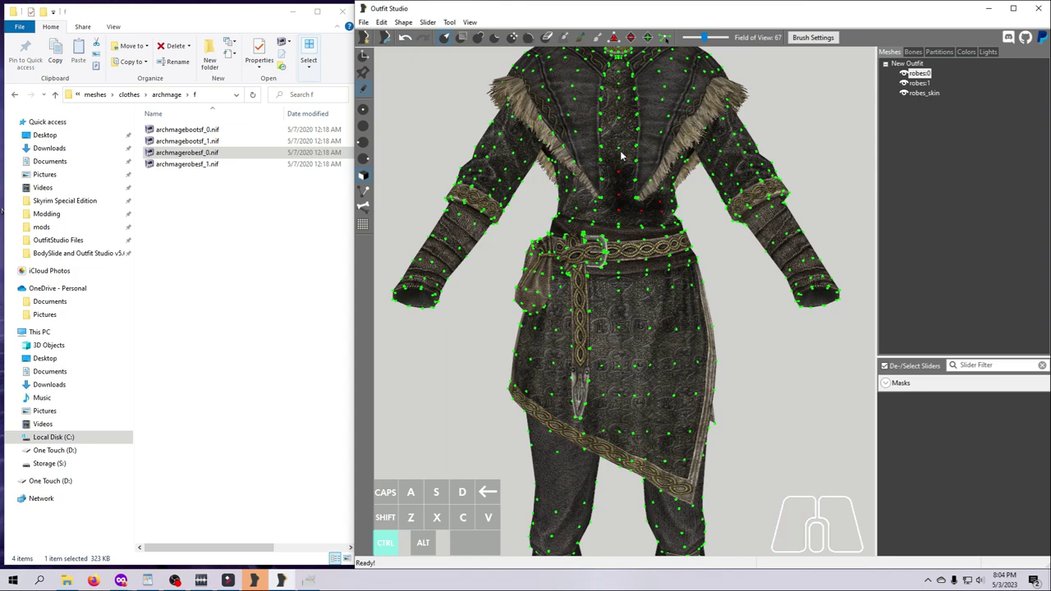
{"action": "left_click", "coordinate": [635, 152], "text": "ctrl"}
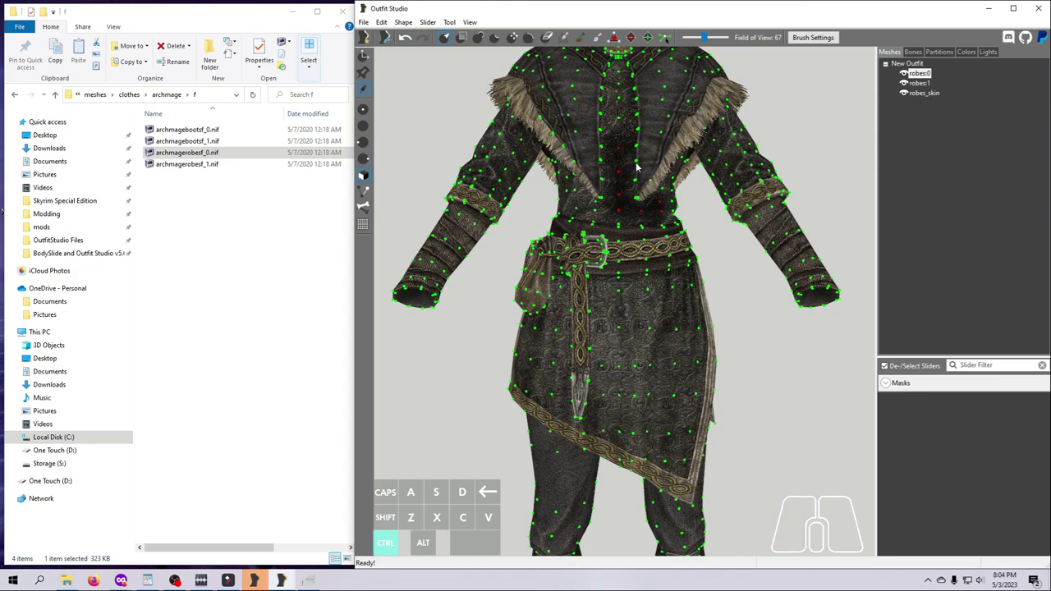
{"action": "left_click", "coordinate": [635, 184], "text": "ctrl"}
{"action": "left_click", "coordinate": [622, 175]}
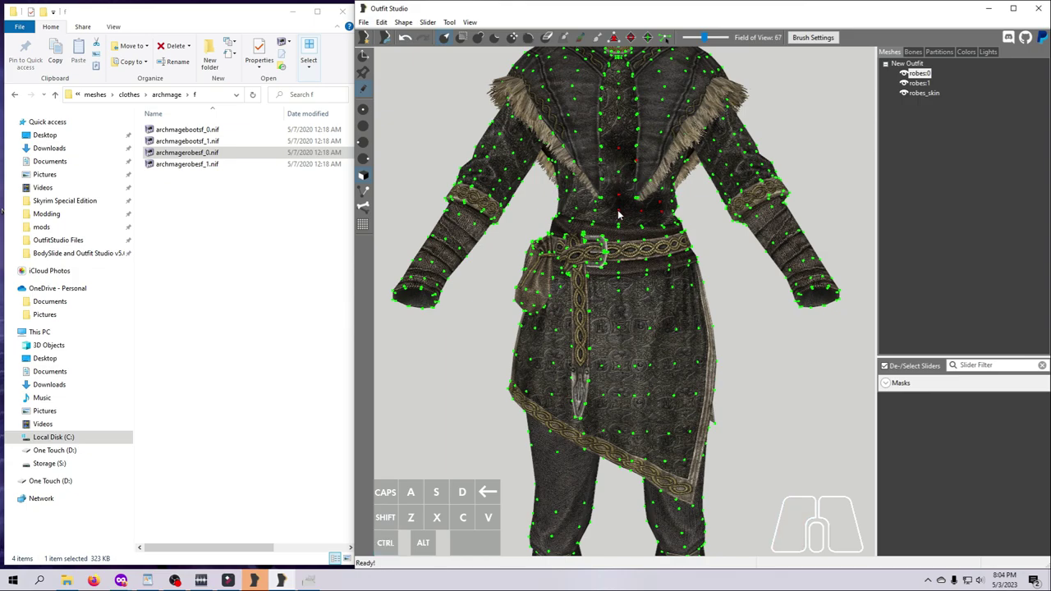
{"action": "left_click", "coordinate": [655, 215]}
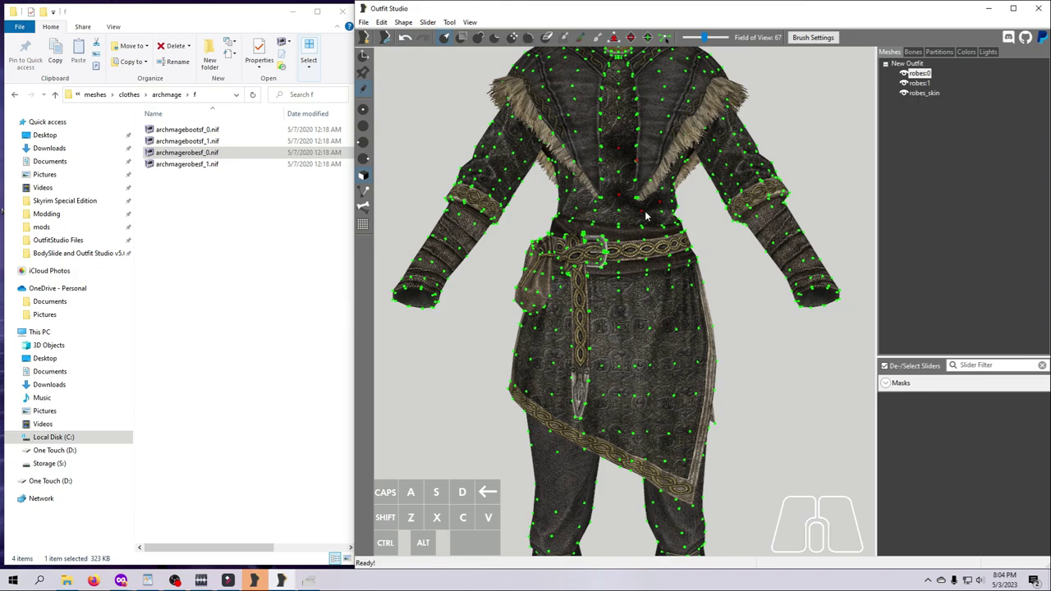
{"action": "left_click", "coordinate": [642, 215]}
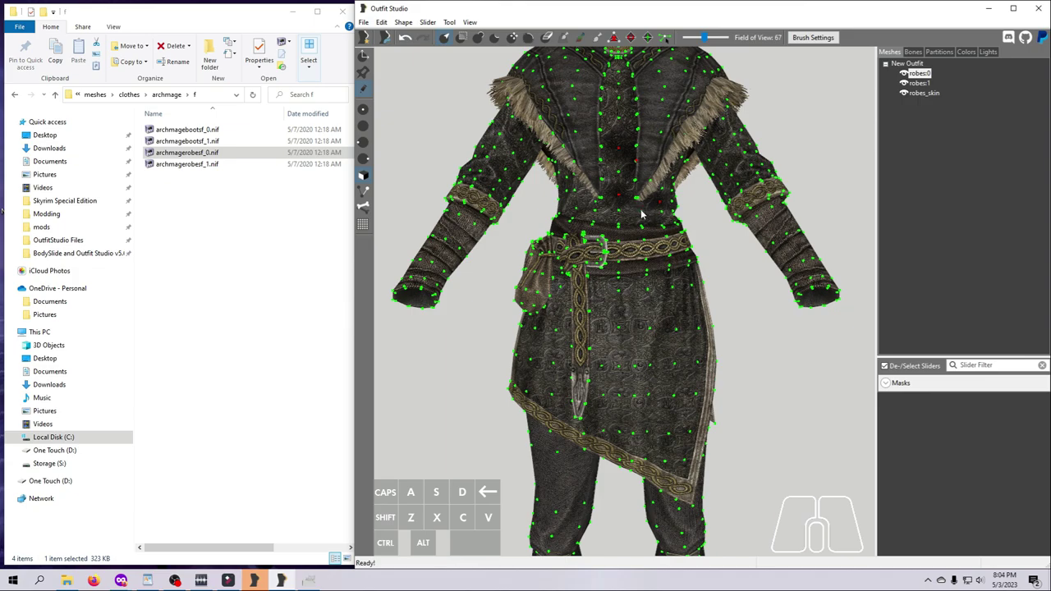
Step: Paint the mask over the belt, pouch and central chest with the Mask brush
{"action": "left_click", "coordinate": [463, 39]}
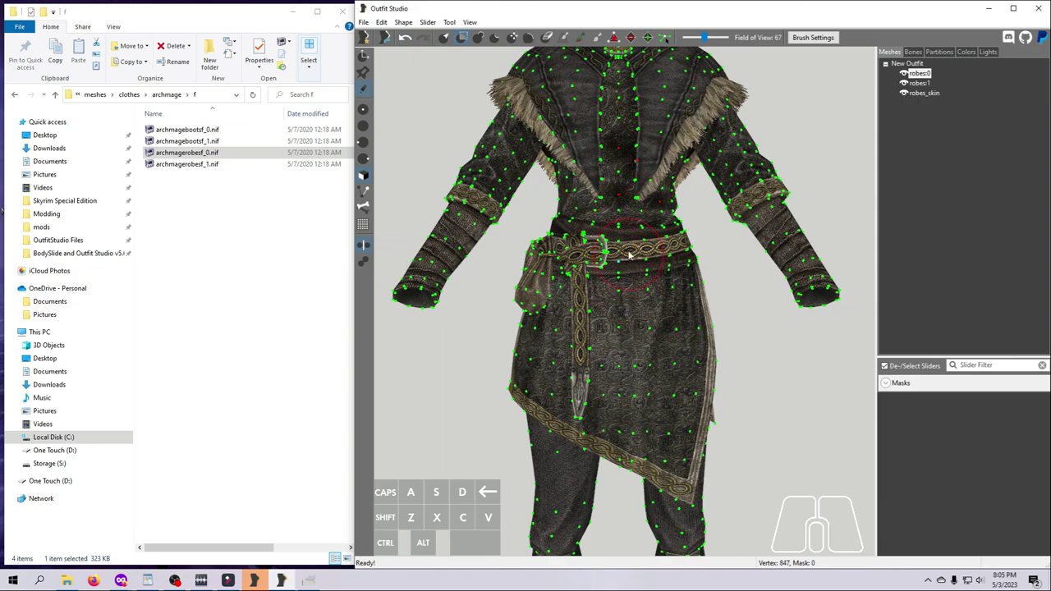
{"action": "left_click_drag", "start_coordinate": [609, 251], "coordinate": [626, 253]}
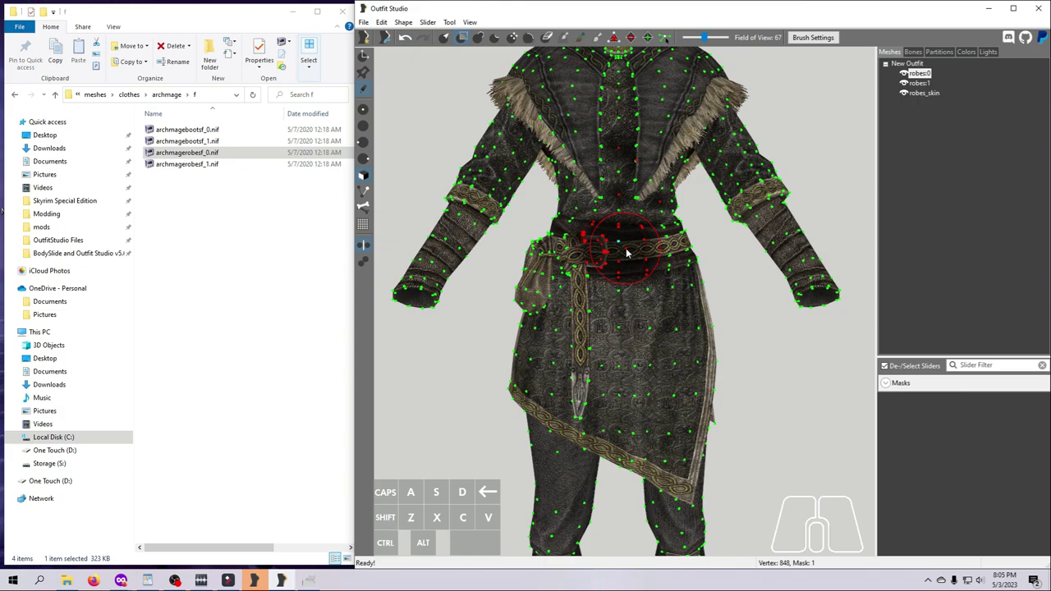
{"action": "mouse_move", "coordinate": [628, 252]}
{"action": "left_mouse_down"}
{"action": "mouse_move", "coordinate": [559, 255]}
{"action": "mouse_move", "coordinate": [532, 273]}
{"action": "mouse_move", "coordinate": [534, 289]}
{"action": "mouse_move", "coordinate": [654, 291]}
{"action": "mouse_move", "coordinate": [619, 283]}
{"action": "mouse_move", "coordinate": [577, 213]}
{"action": "mouse_move", "coordinate": [620, 220]}
{"action": "mouse_move", "coordinate": [657, 187]}
{"action": "mouse_move", "coordinate": [591, 170]}
{"action": "mouse_move", "coordinate": [678, 145]}
{"action": "mouse_move", "coordinate": [595, 138]}
{"action": "mouse_move", "coordinate": [576, 161]}
{"action": "mouse_move", "coordinate": [656, 172]}
{"action": "left_mouse_up"}
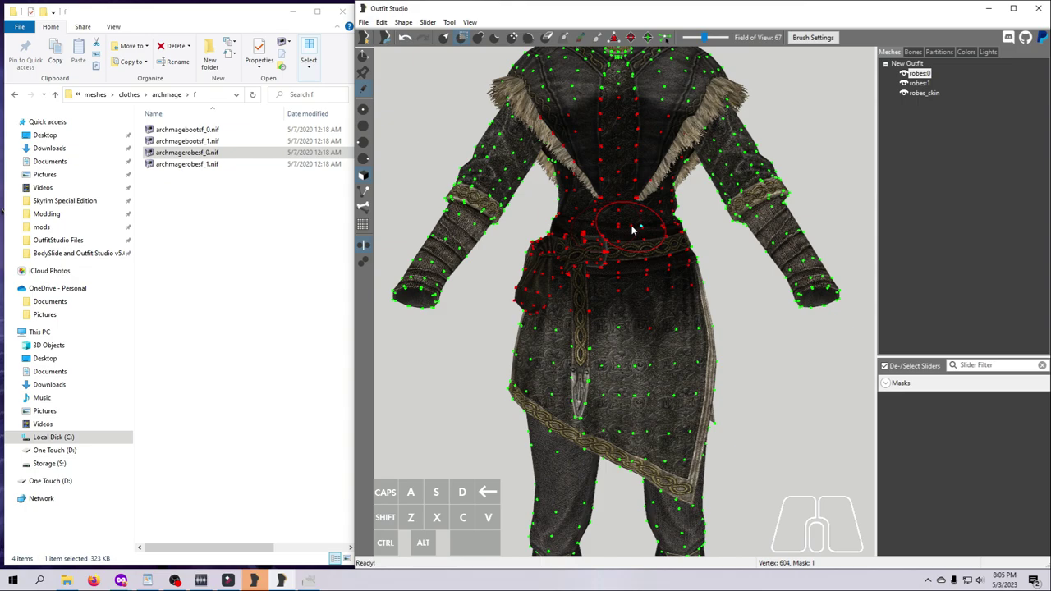
Step: Resize the mask brush circle over the chest
{"action": "key", "text": "s"}
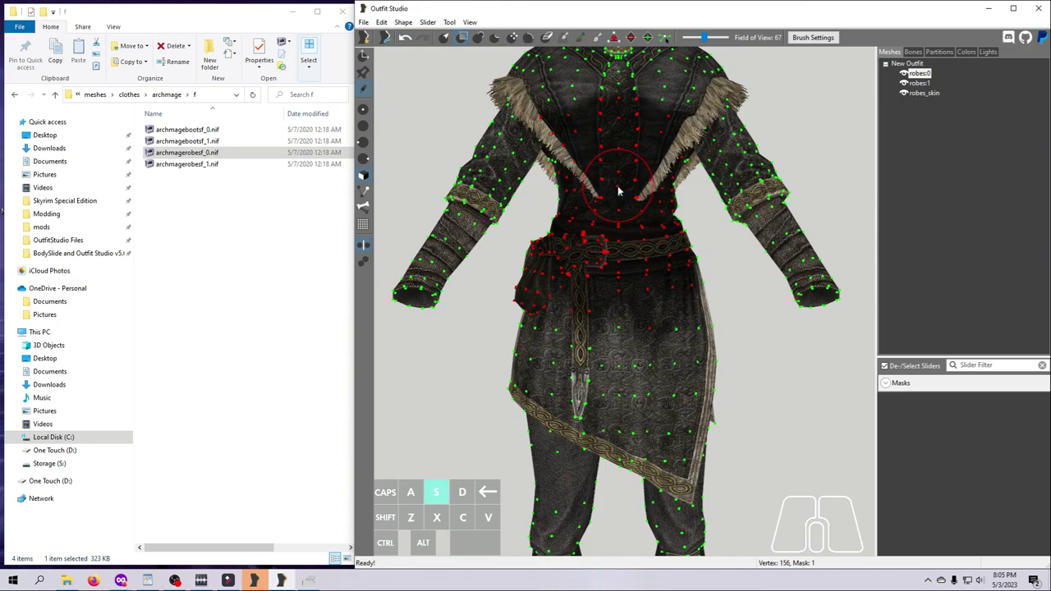
{"action": "left_click", "coordinate": [619, 191]}
{"action": "left_click_drag", "start_coordinate": [619, 190], "coordinate": [619, 191]}
{"action": "scroll", "coordinate": [619, 191], "scroll_direction": "down", "scroll_amount": 2}
Step: Shrink the Mask brush and erase the mask from the robe's chest, keeping belt and sash masked
{"action": "scroll", "coordinate": [619, 193], "scroll_direction": "up", "scroll_amount": 4}
{"action": "scroll", "coordinate": [619, 197], "scroll_direction": "up", "scroll_amount": 5}
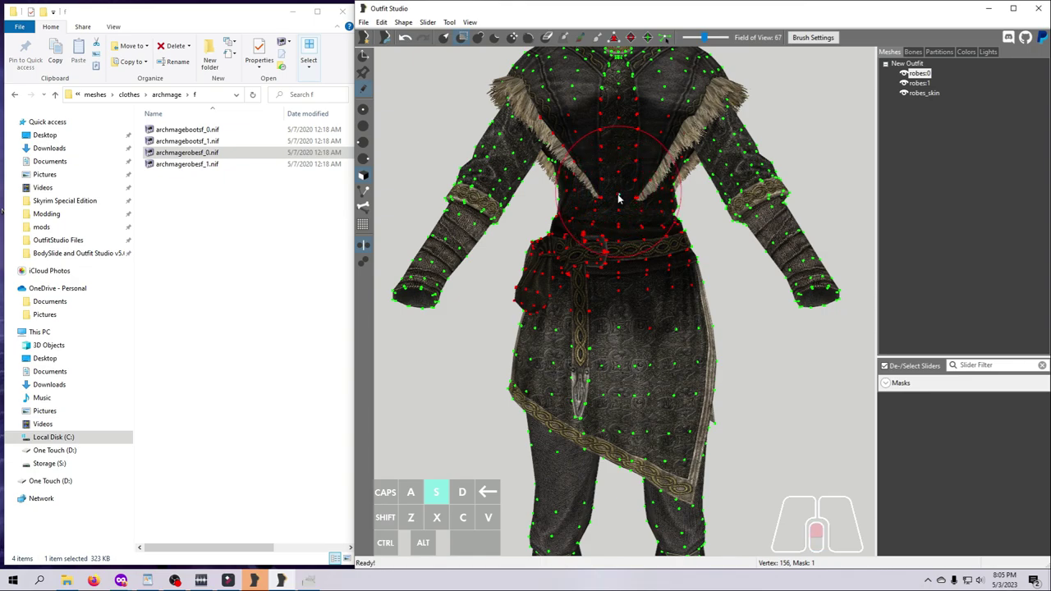
{"action": "scroll", "coordinate": [619, 197], "scroll_direction": "up", "scroll_amount": 1}
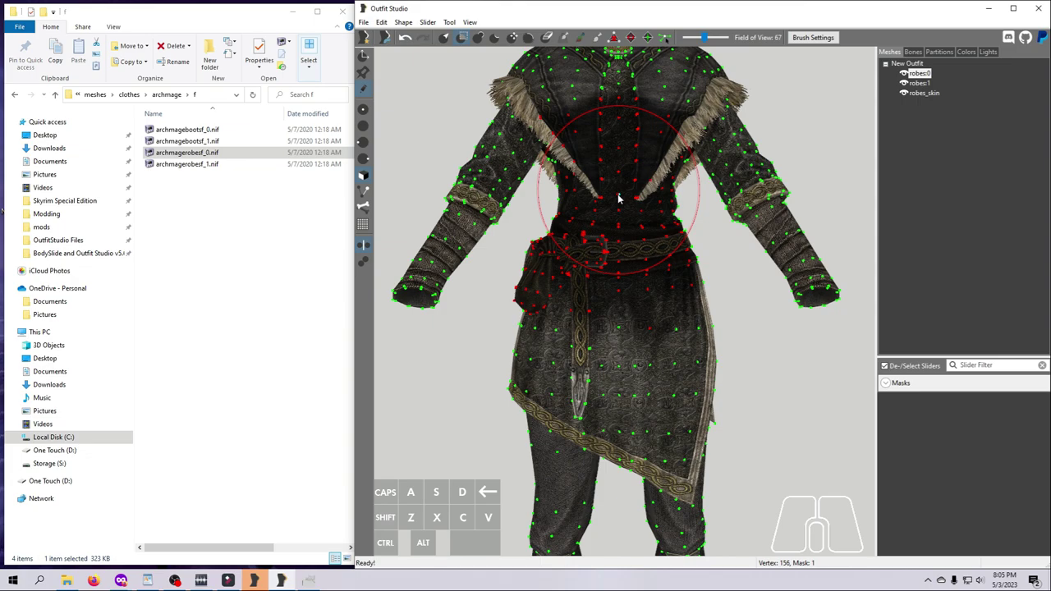
{"action": "key", "text": "s"}
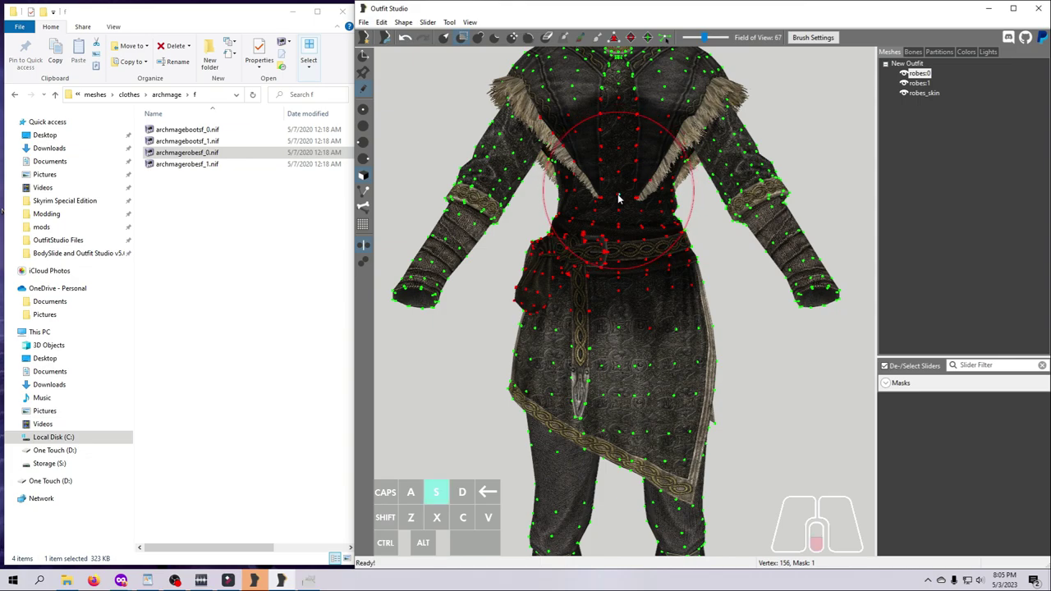
{"action": "scroll", "coordinate": [620, 201], "scroll_direction": "down", "scroll_amount": 5}
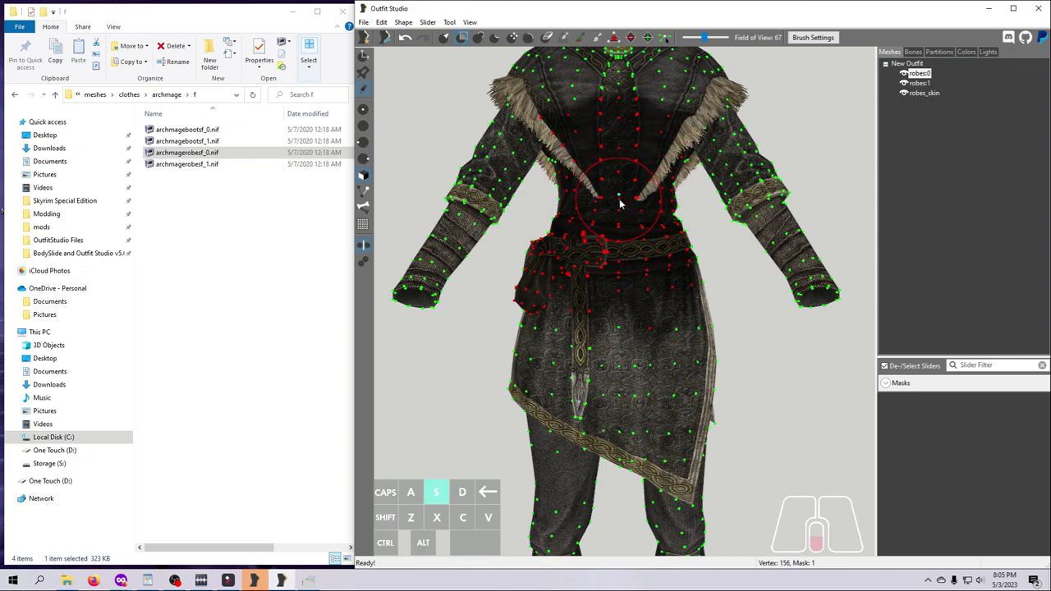
{"action": "scroll", "coordinate": [620, 204], "scroll_direction": "down", "scroll_amount": 3}
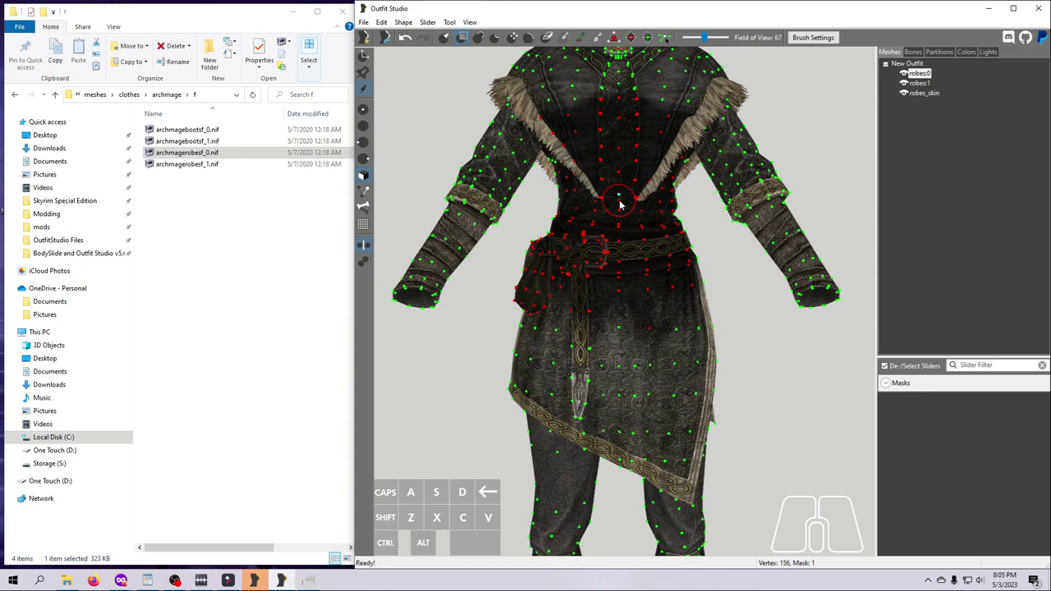
{"action": "key", "text": "alt"}
{"action": "mouse_move", "coordinate": [620, 204]}
{"action": "left_mouse_down", "text": "alt"}
{"action": "mouse_move", "coordinate": [632, 203]}
{"action": "mouse_move", "coordinate": [571, 206]}
{"action": "mouse_move", "coordinate": [568, 176]}
{"action": "mouse_move", "coordinate": [628, 176]}
{"action": "mouse_move", "coordinate": [647, 189]}
{"action": "mouse_move", "coordinate": [677, 171]}
{"action": "mouse_move", "coordinate": [628, 150]}
{"action": "mouse_move", "coordinate": [575, 148]}
{"action": "mouse_move", "coordinate": [548, 129]}
{"action": "mouse_move", "coordinate": [644, 127]}
{"action": "mouse_move", "coordinate": [636, 115]}
{"action": "mouse_move", "coordinate": [635, 141]}
{"action": "mouse_move", "coordinate": [621, 145]}
{"action": "mouse_move", "coordinate": [634, 179]}
{"action": "mouse_move", "coordinate": [617, 166]}
{"action": "left_mouse_up", "text": "alt"}
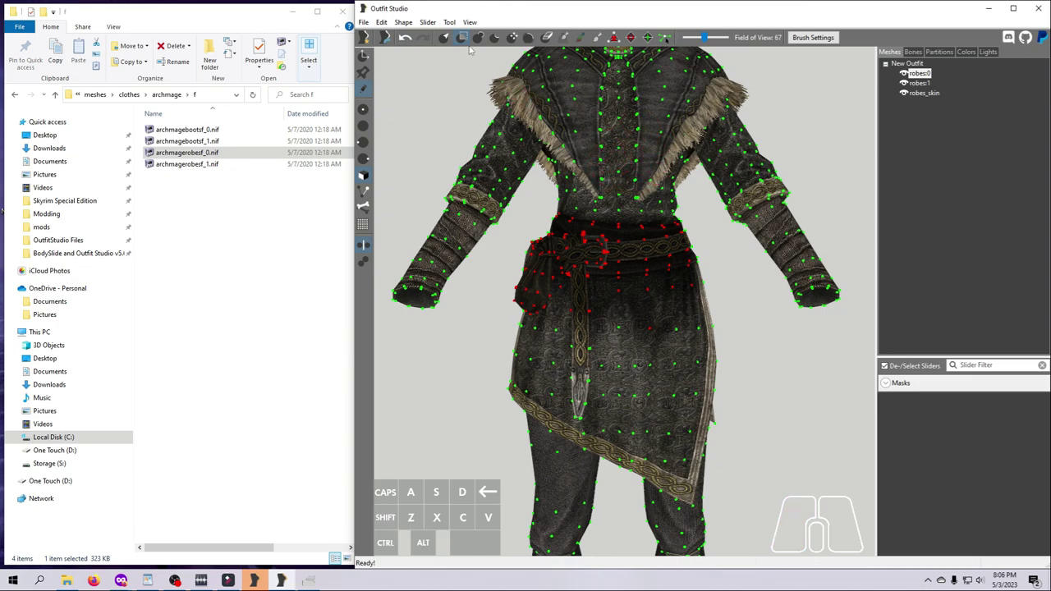
Step: Invert the mask, invert it back onto the belt, then clear the mask from the whole robe
{"action": "left_click", "coordinate": [450, 23]}
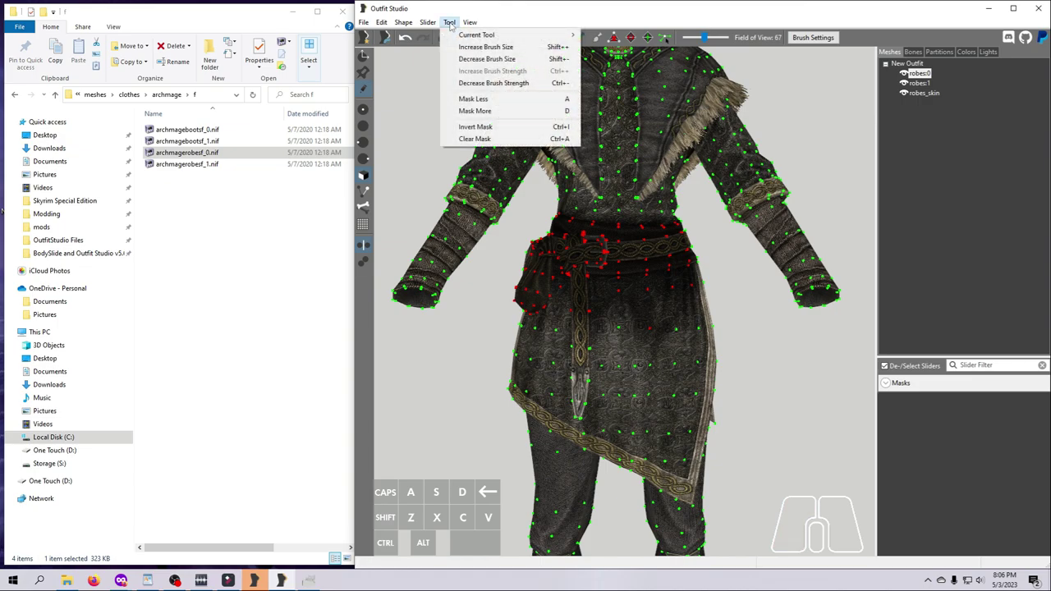
{"action": "left_click", "coordinate": [484, 127]}
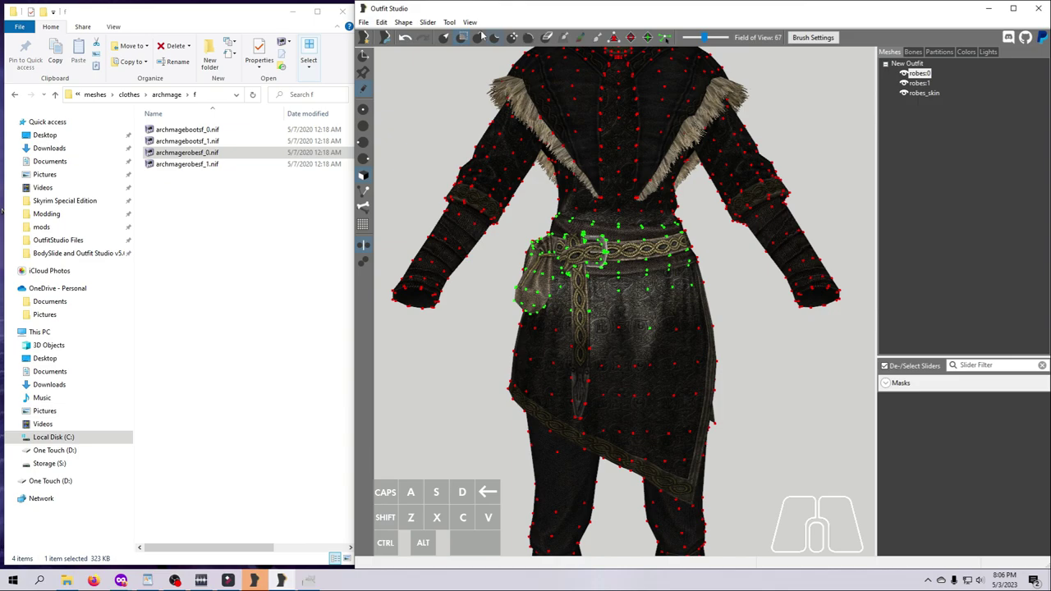
{"action": "left_click", "coordinate": [450, 23]}
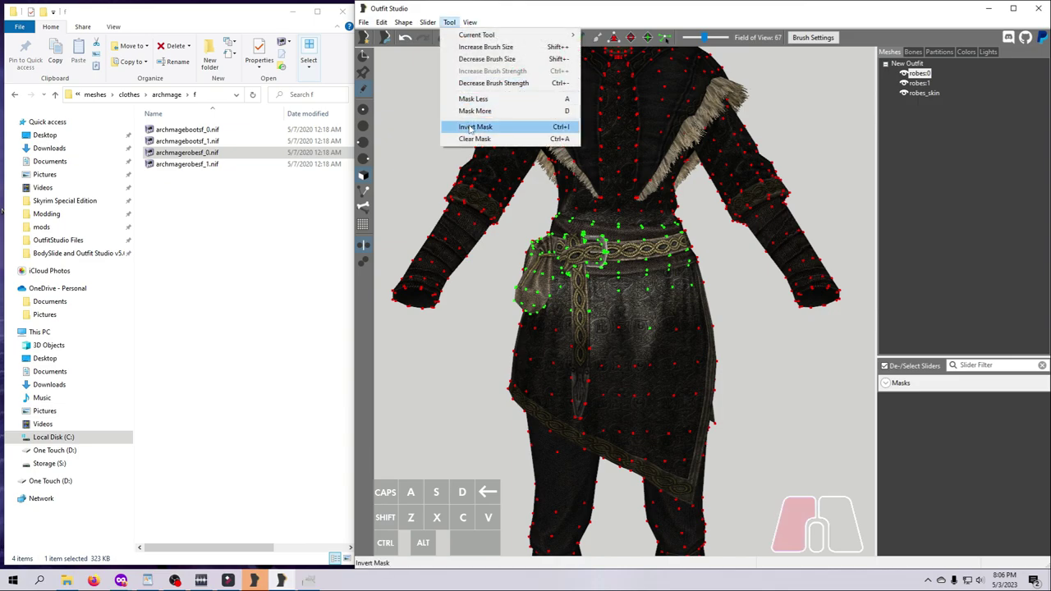
{"action": "left_click", "coordinate": [470, 127]}
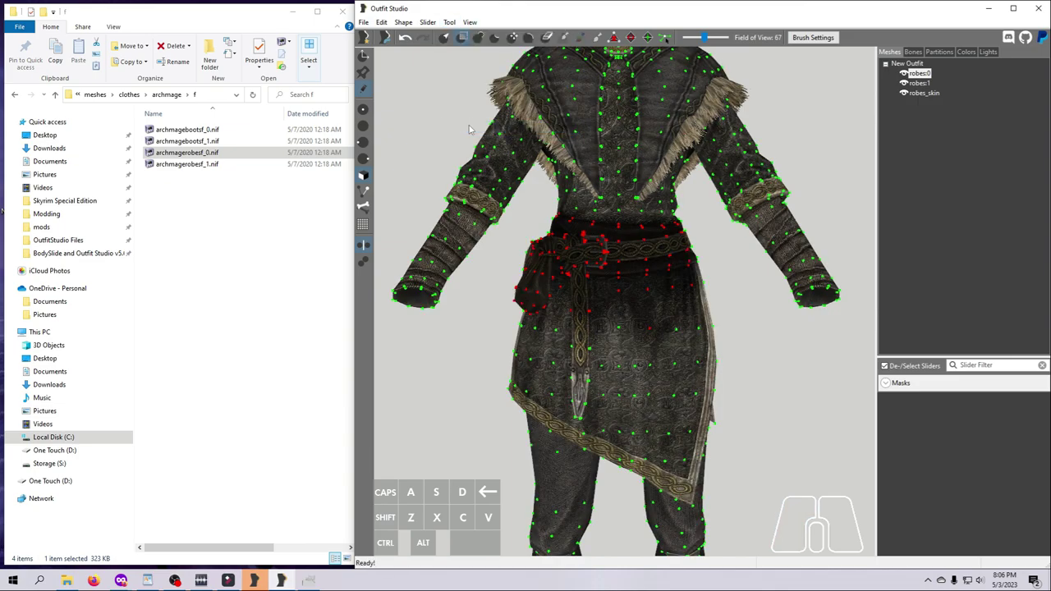
{"action": "left_click", "coordinate": [449, 23]}
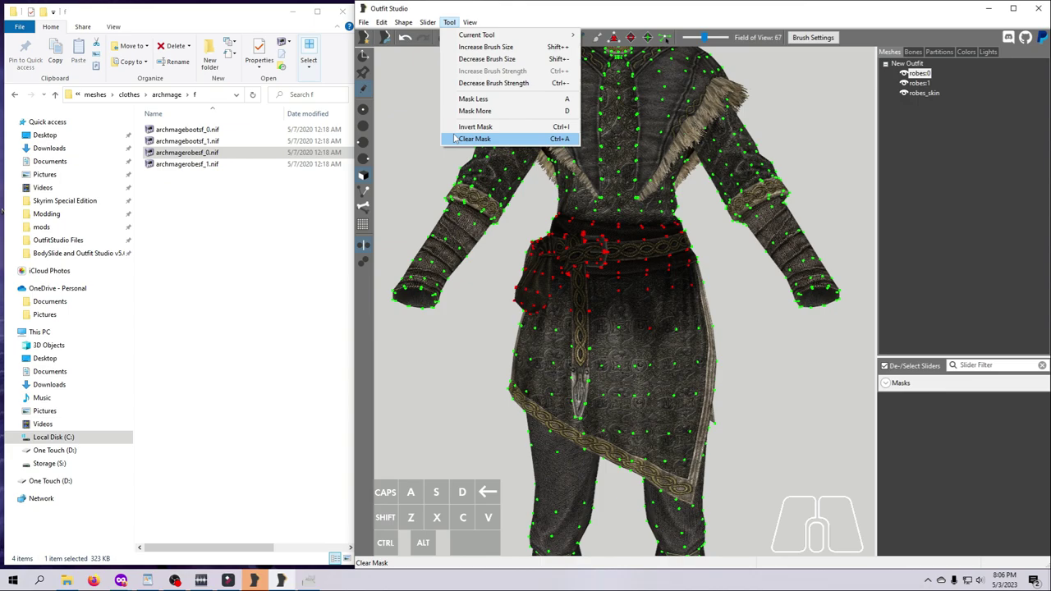
{"action": "left_click", "coordinate": [454, 141]}
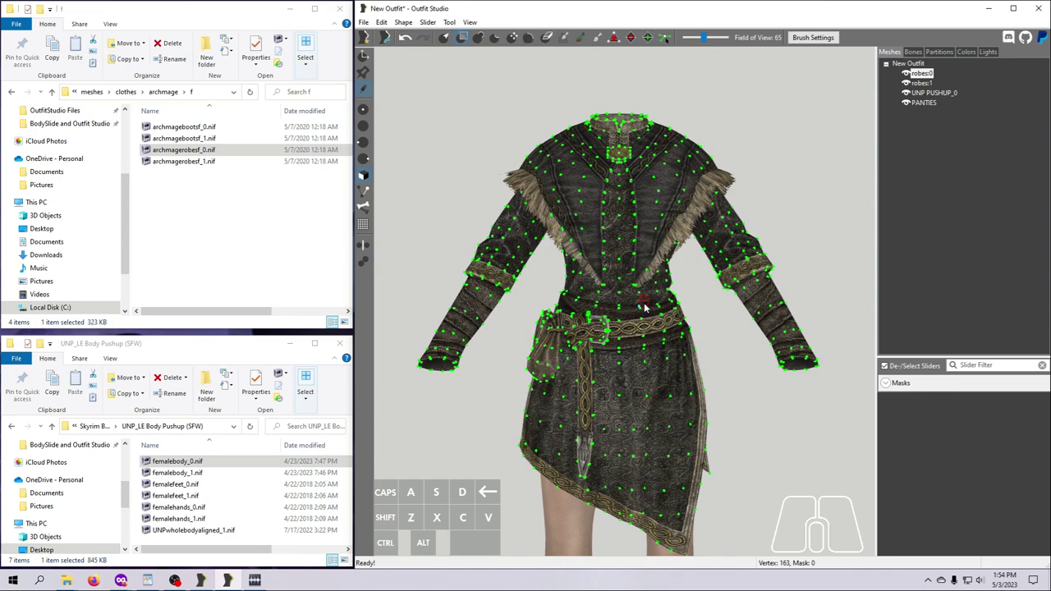
Step: Mask a spot at the belt's centre and grow it over the belt, skirt and chest
{"action": "key", "text": "s"}
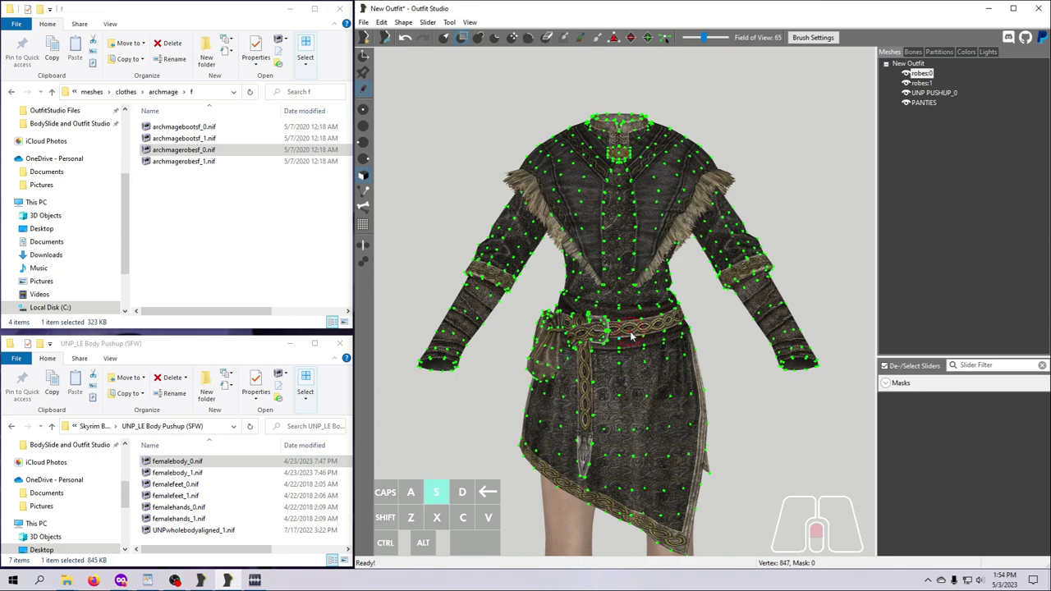
{"action": "left_click_drag", "start_coordinate": [630, 360], "coordinate": [639, 356]}
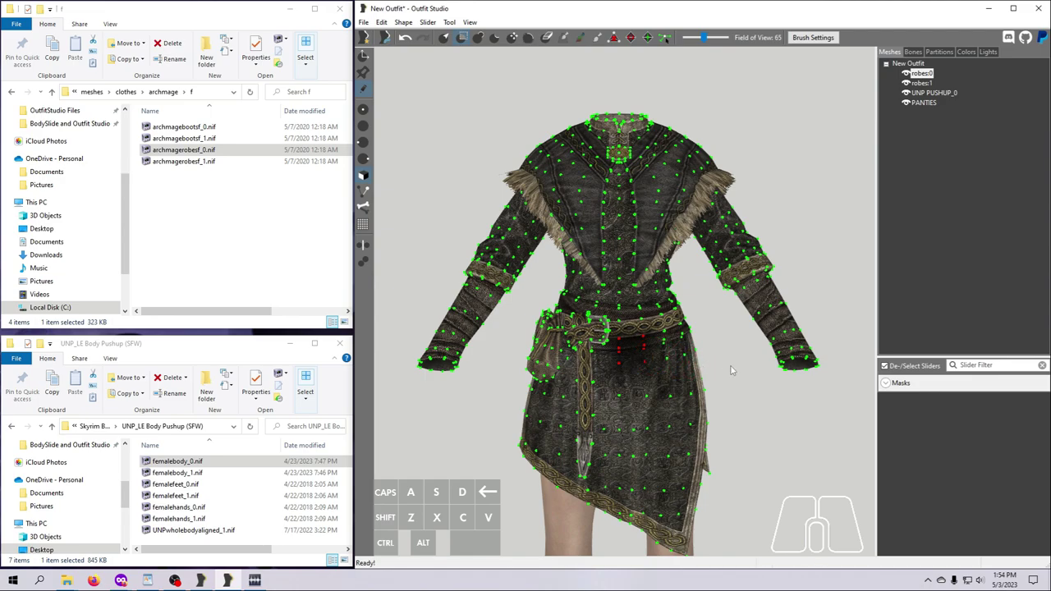
{"action": "key", "text": "d"}
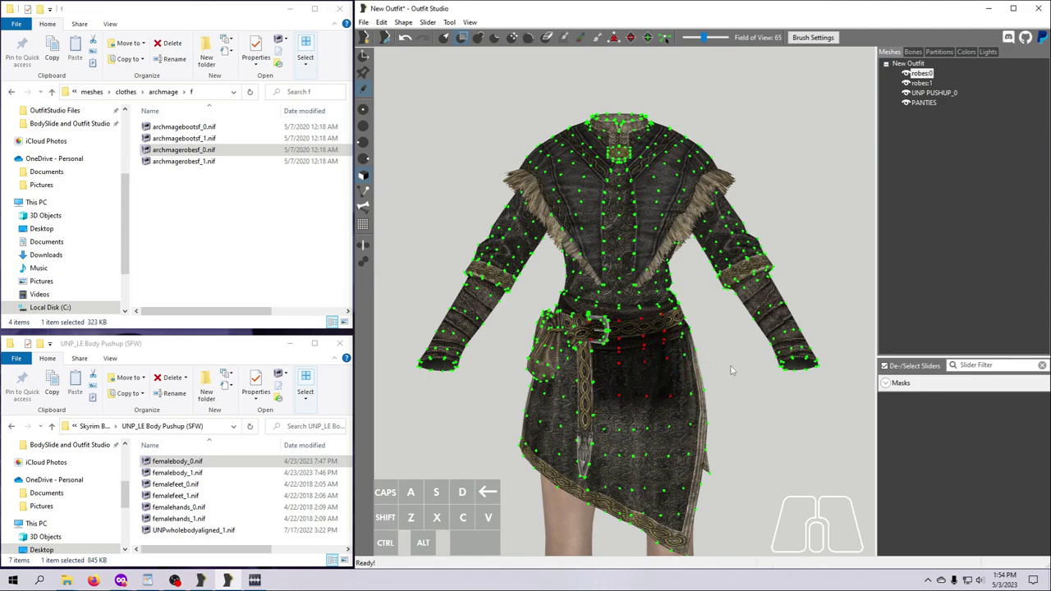
{"action": "key", "text": "d"}
{"action": "key", "text": "d"}
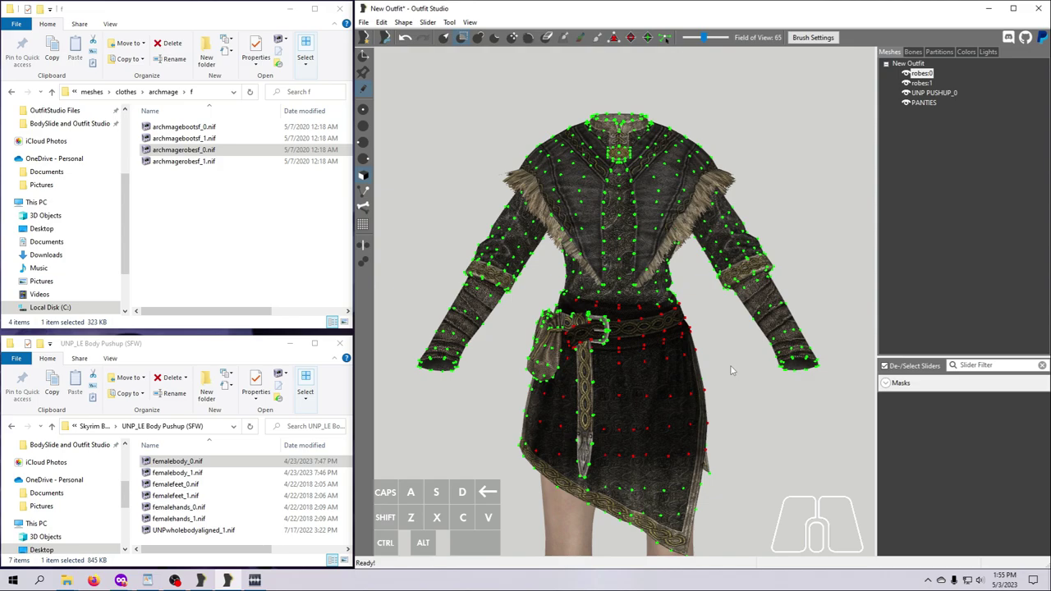
{"action": "key", "text": "d"}
{"action": "key", "text": "d"}
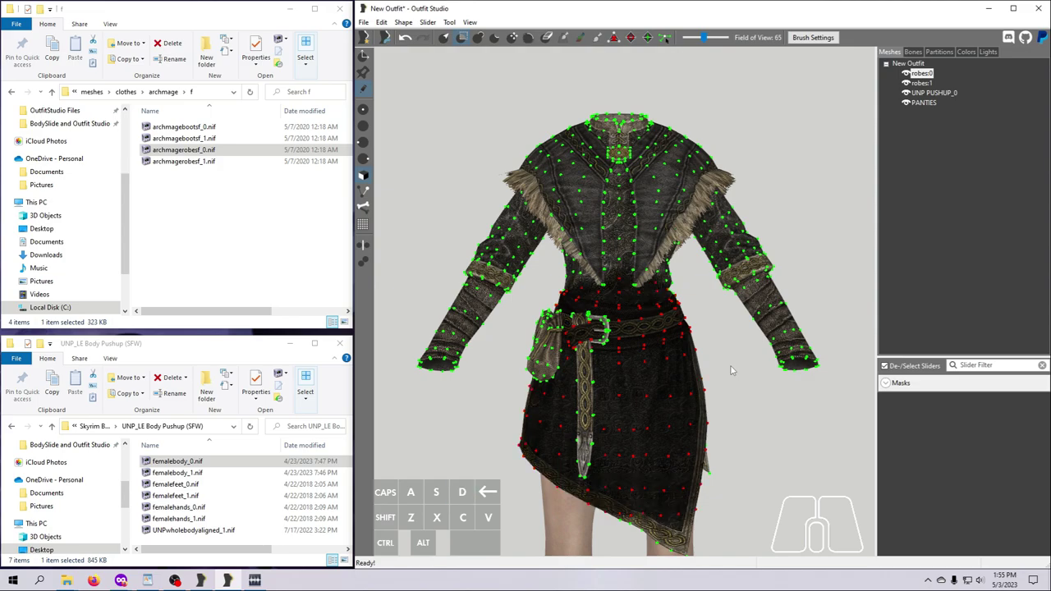
Step: Grow the mask once more, then shrink it step by step until no robe vertex is masked
{"action": "key", "text": "d"}
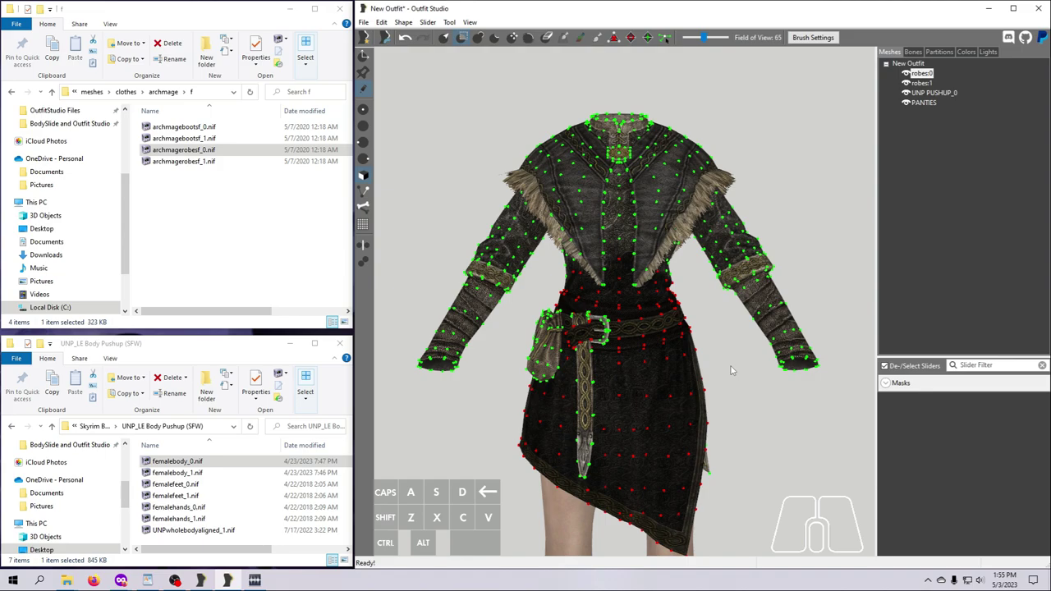
{"action": "key", "text": "a"}
{"action": "key", "text": "a"}
{"action": "key", "text": "a"}
{"action": "key", "text": "a"}
{"action": "key", "text": "a"}
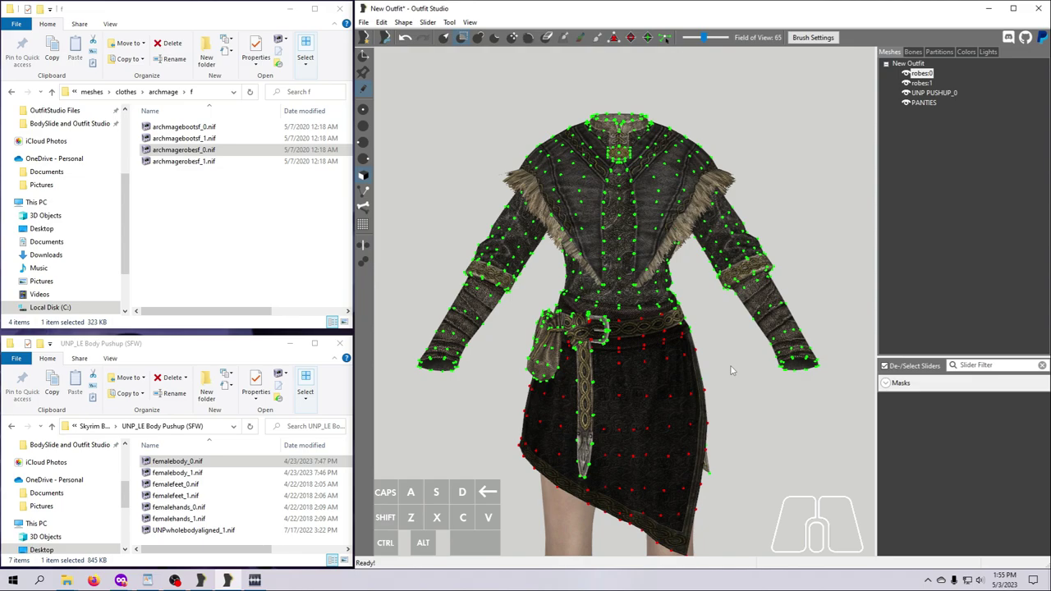
{"action": "key", "text": "a"}
{"action": "key", "text": "a"}
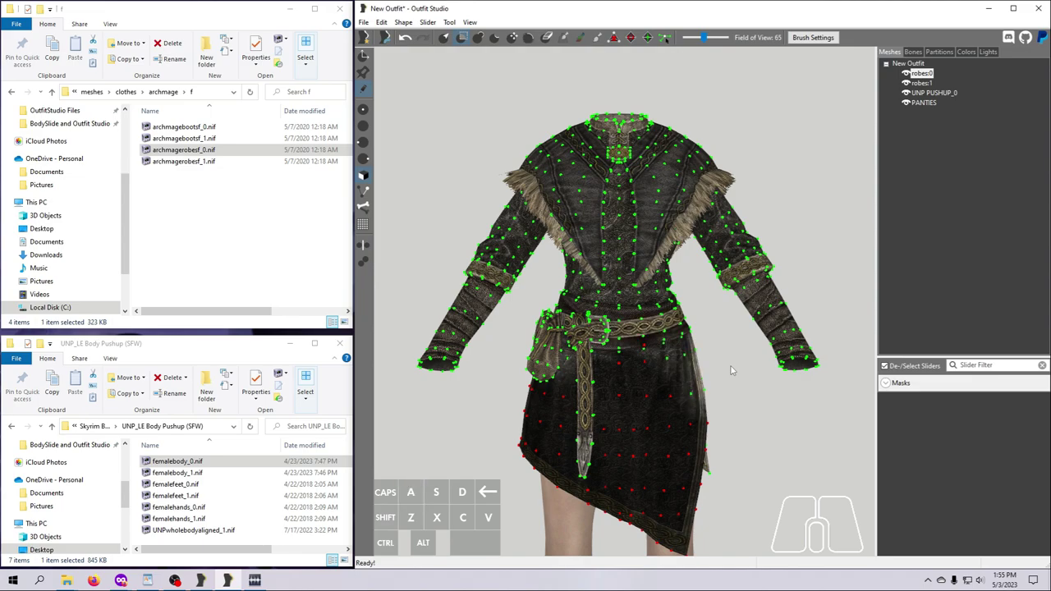
{"action": "key", "text": "a"}
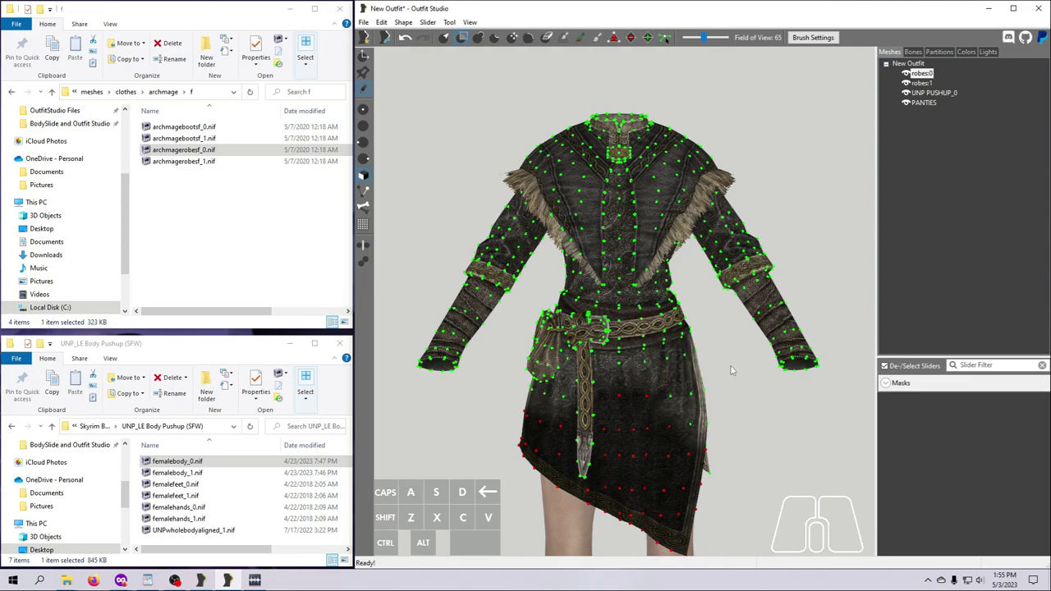
{"action": "key", "text": "a"}
{"action": "key", "text": "a"}
{"action": "key", "text": "a"}
{"action": "key", "text": "a"}
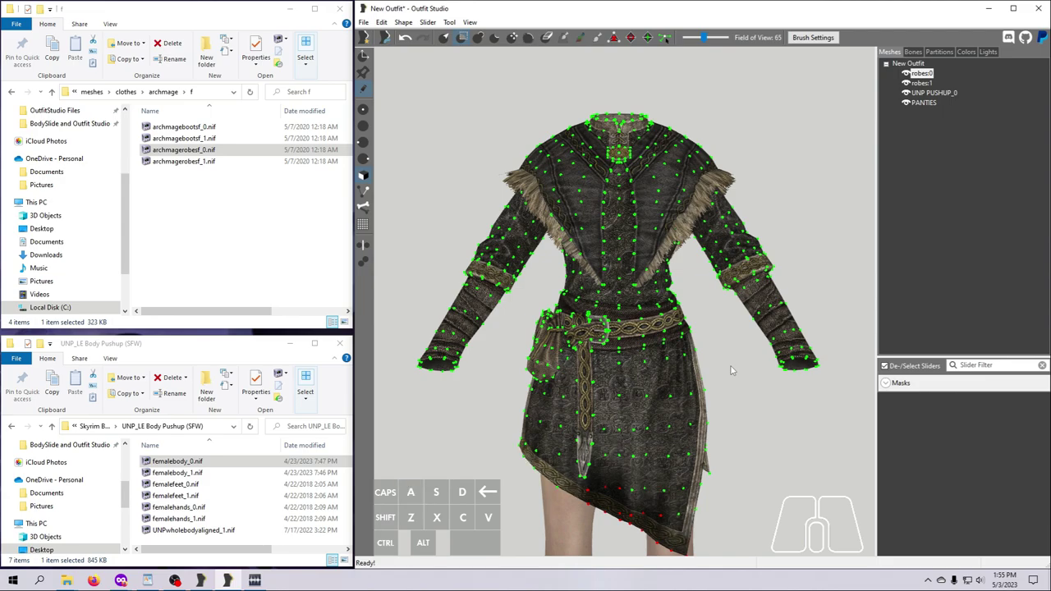
{"action": "key", "text": "a"}
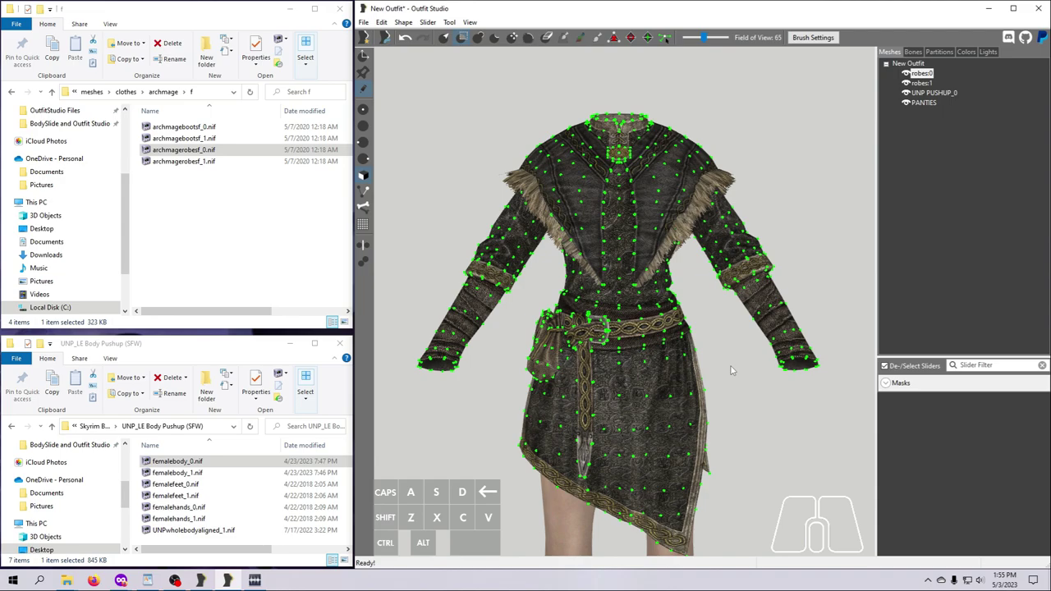
Step: Mask a single upper-chest vertex and grow the mask three steps across the chest panels
{"action": "scroll", "coordinate": [732, 370], "scroll_direction": "up", "scroll_amount": 6}
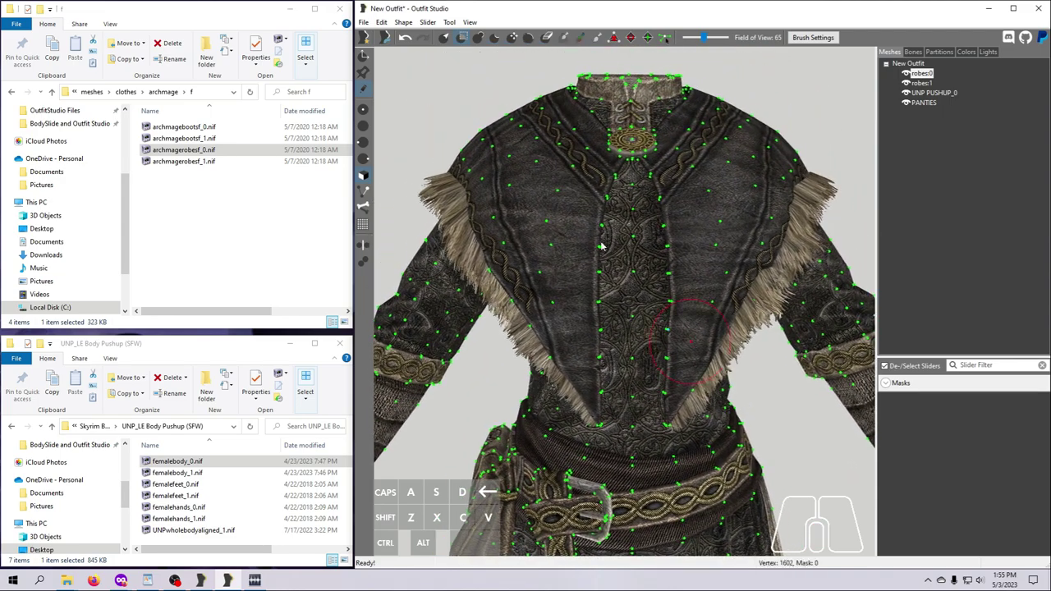
{"action": "left_click", "coordinate": [445, 37]}
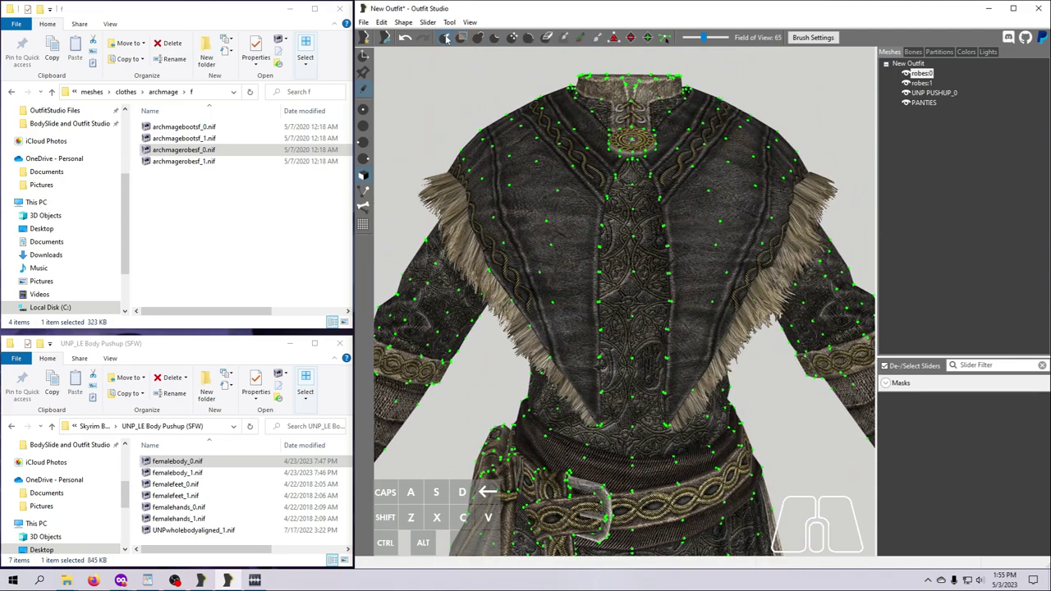
{"action": "left_click", "coordinate": [547, 232], "text": "ctrl"}
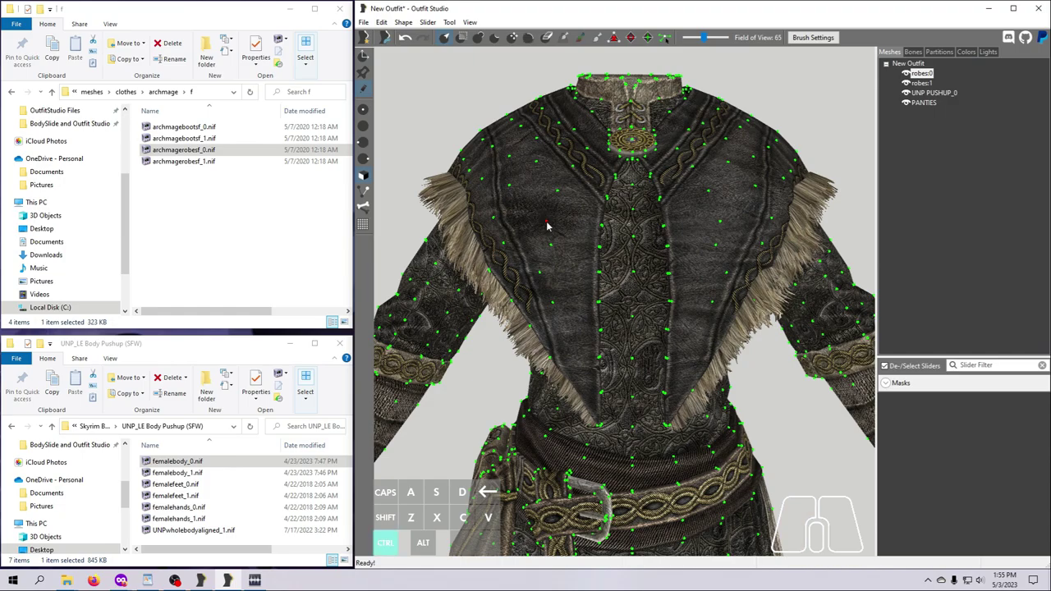
{"action": "scroll", "coordinate": [591, 261], "scroll_direction": "down", "scroll_amount": 1}
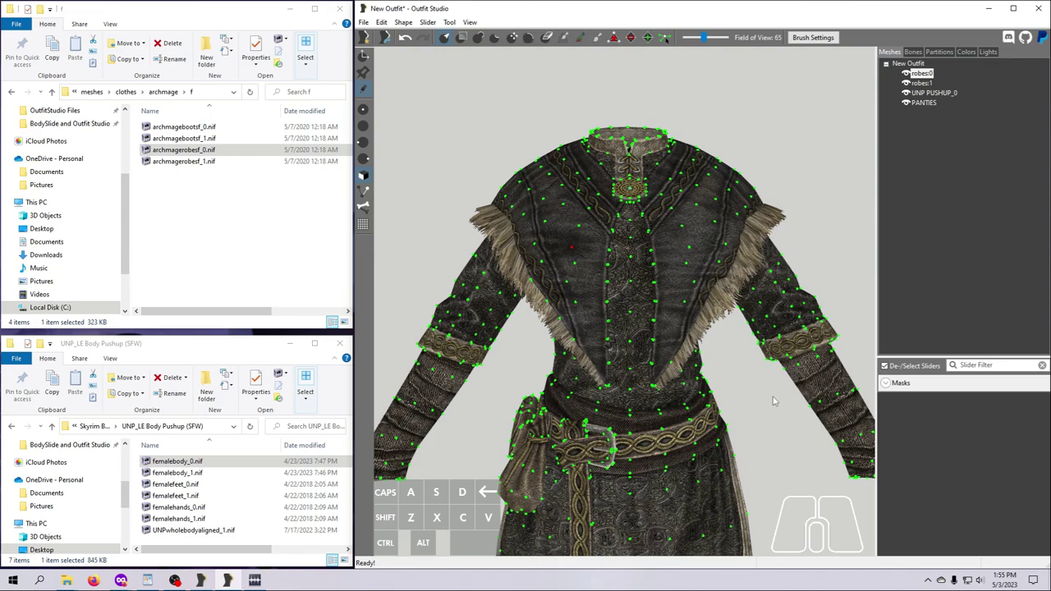
{"action": "key", "text": "d"}
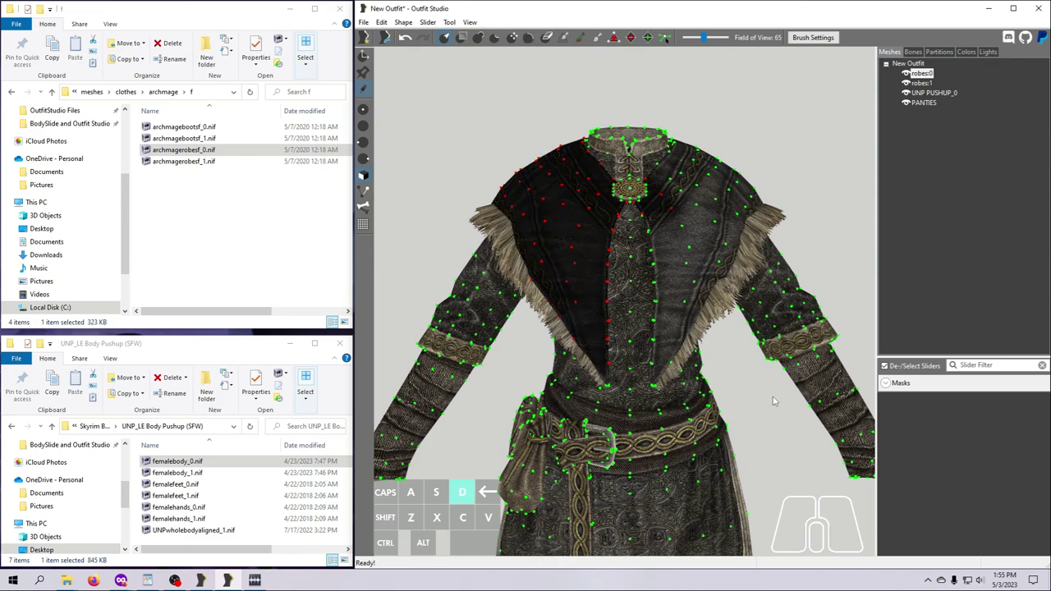
{"action": "key", "text": "d"}
{"action": "key", "text": "d"}
{"action": "key", "text": "d"}
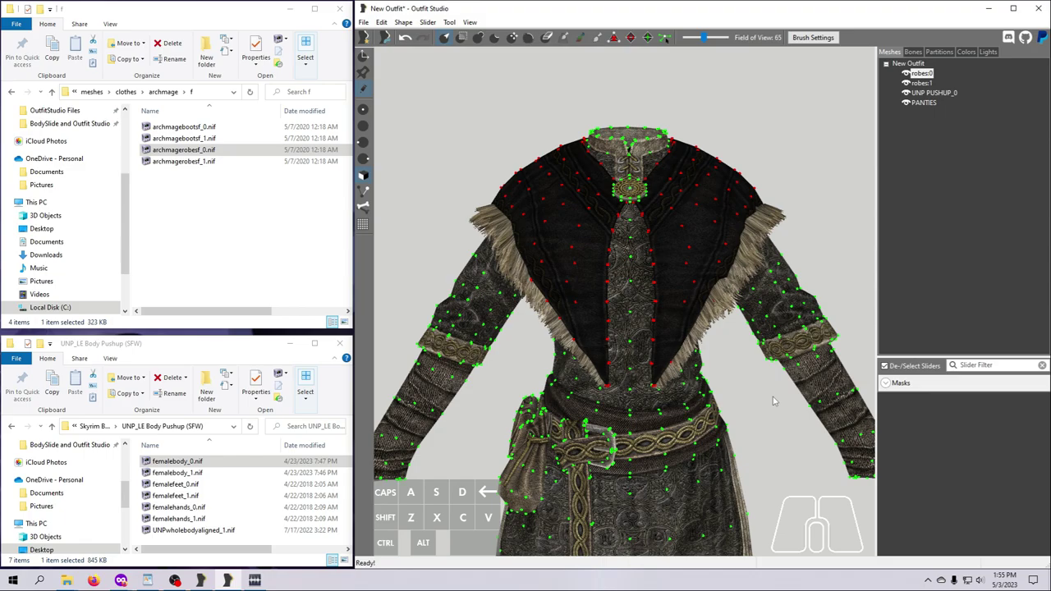
{"action": "right_click_drag", "start_coordinate": [739, 401], "coordinate": [642, 404]}
{"action": "key", "text": "d"}
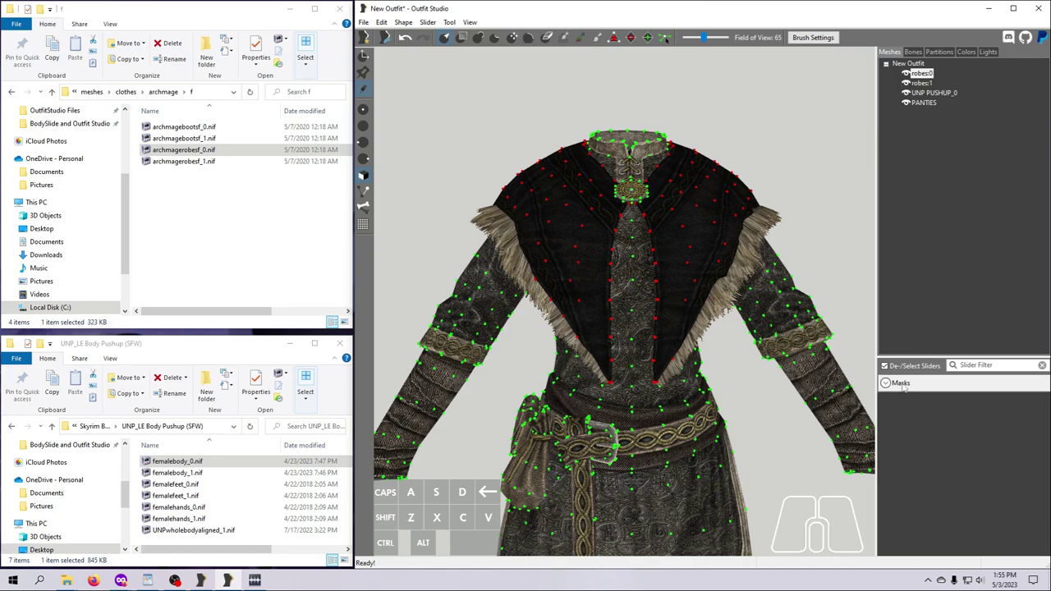
Step: Shrink the chest mask by one step and check it from a side view
{"action": "key", "text": "s"}
{"action": "key", "text": "a"}
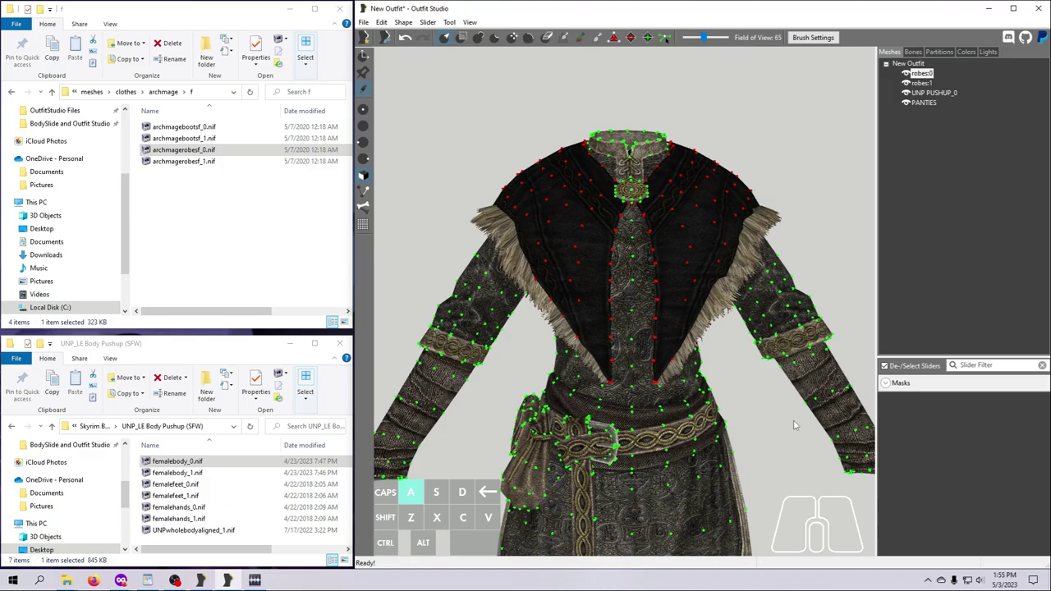
{"action": "right_click_drag", "start_coordinate": [777, 424], "coordinate": [745, 400]}
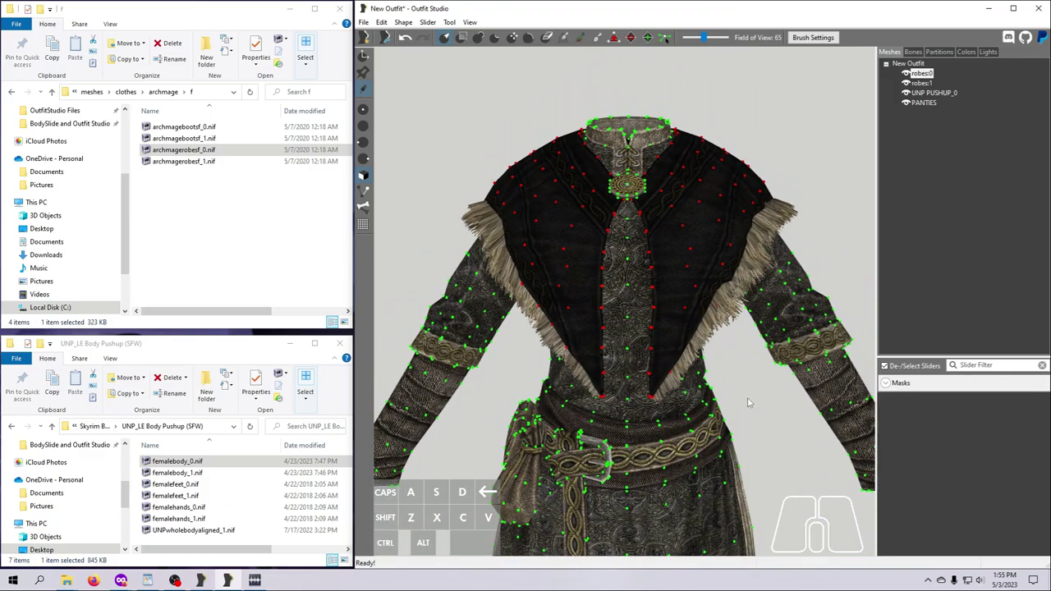
{"action": "scroll", "coordinate": [796, 409], "scroll_direction": "down", "scroll_amount": 1}
Step: Mask the hanging belt pouch, grow the mask once, then trim it back to just the pouch
{"action": "middle_click_drag", "start_coordinate": [795, 409], "coordinate": [779, 316]}
{"action": "left_click", "coordinate": [461, 37]}
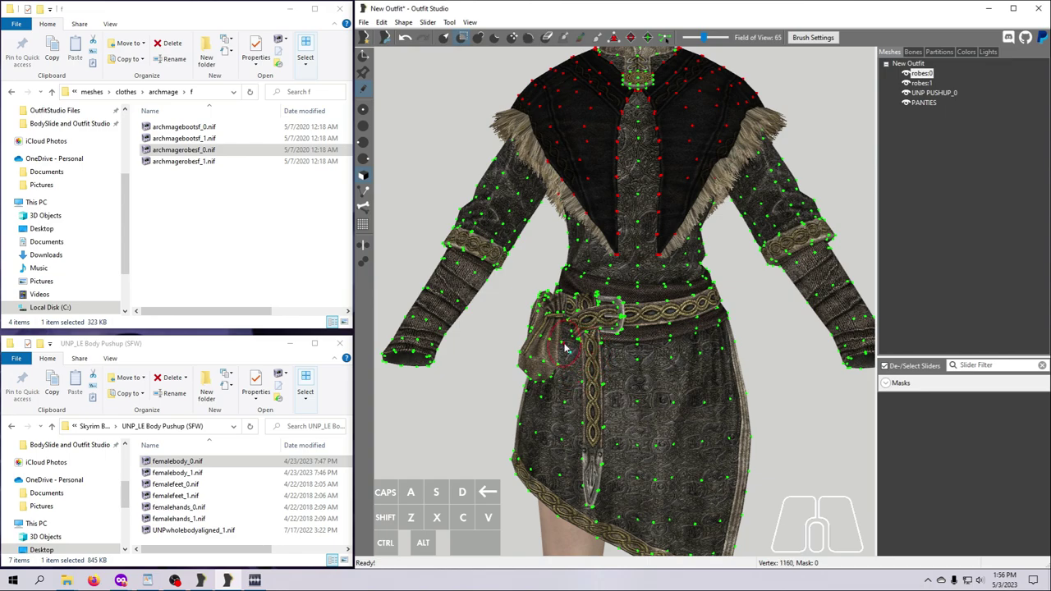
{"action": "left_click", "coordinate": [565, 349]}
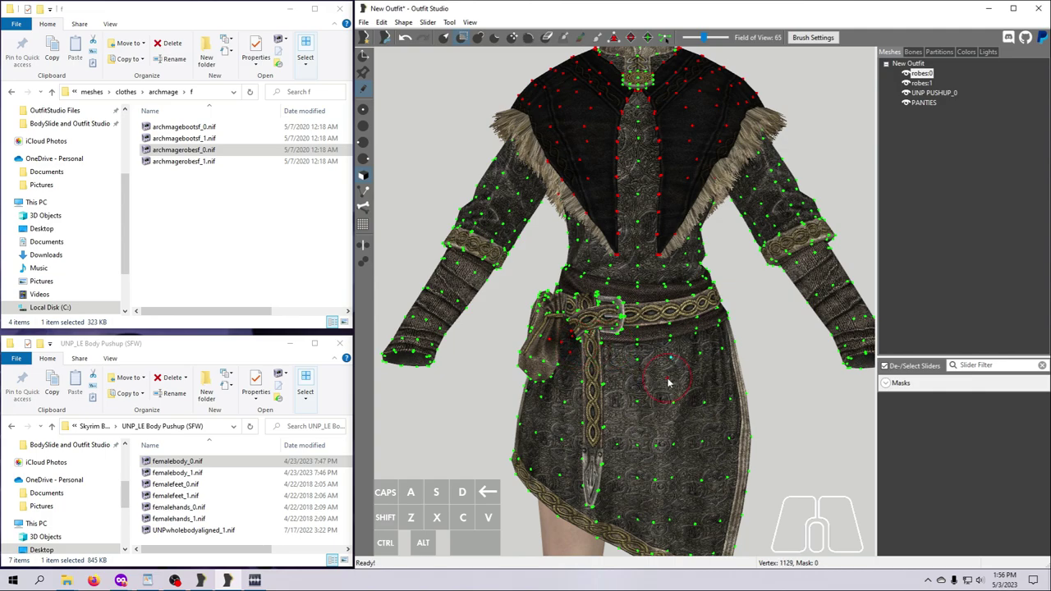
{"action": "key", "text": "d"}
{"action": "key", "text": "d"}
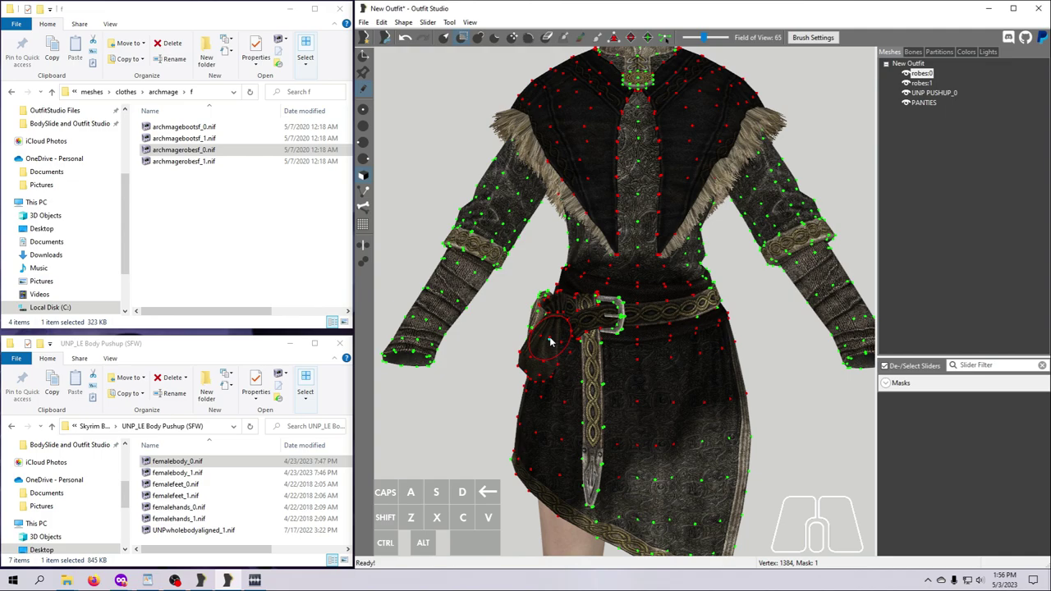
{"action": "key", "text": "a"}
{"action": "key", "text": "a"}
{"action": "key", "text": "a"}
{"action": "key", "text": "a"}
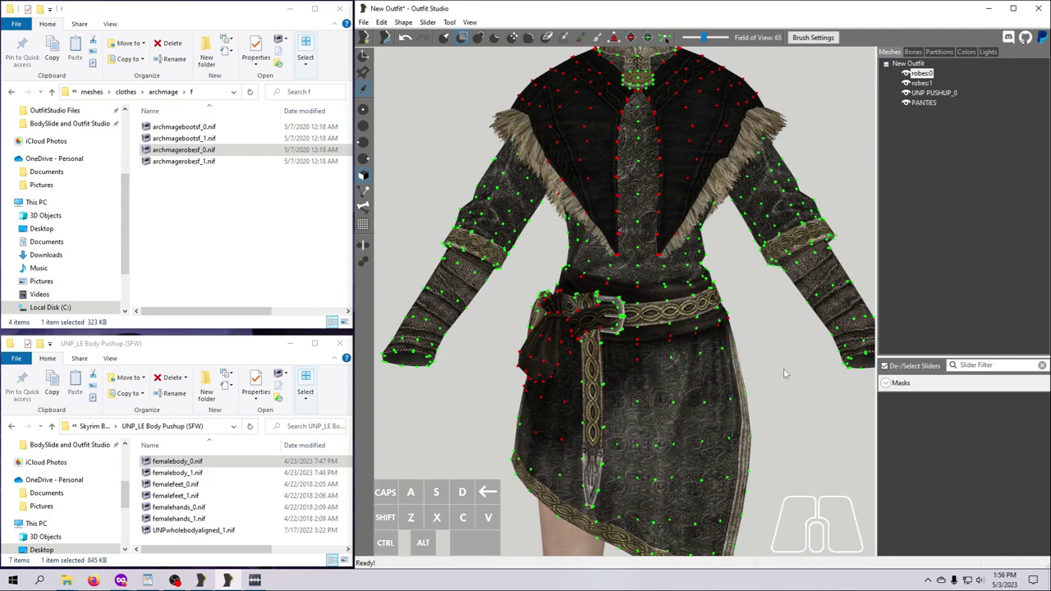
{"action": "key", "text": "a"}
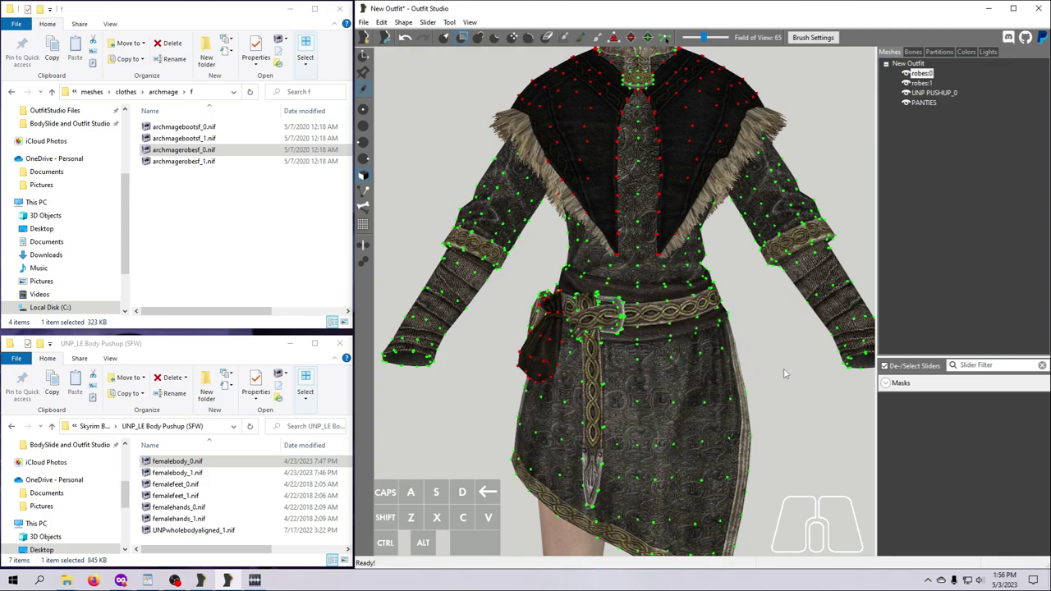
{"action": "key", "text": "a"}
Step: Select the UNP PUSHUP_0 body and zoom in on its legs from the side
{"action": "middle_click", "coordinate": [792, 456]}
{"action": "middle_click_drag", "start_coordinate": [791, 456], "coordinate": [774, 270]}
{"action": "left_click", "coordinate": [920, 92]}
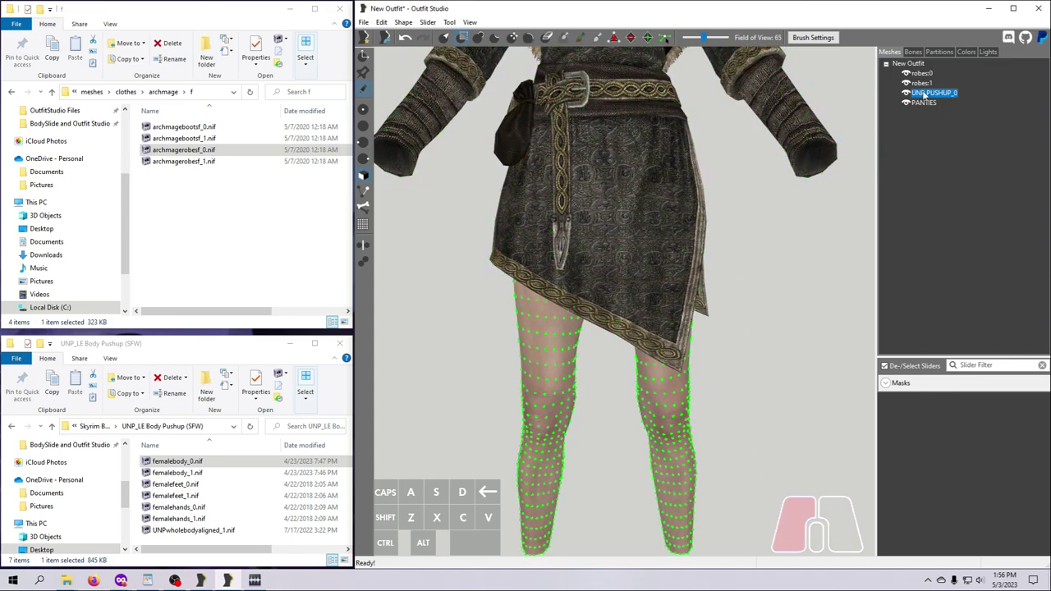
{"action": "scroll", "coordinate": [741, 415], "scroll_direction": "up", "scroll_amount": 3}
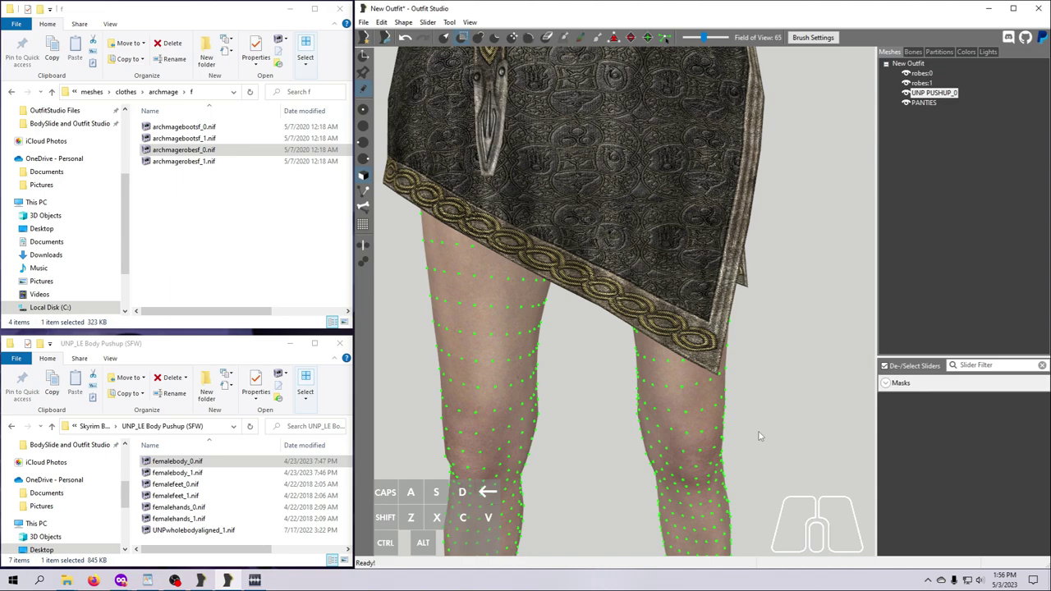
{"action": "scroll", "coordinate": [740, 415], "scroll_direction": "up", "scroll_amount": 2}
{"action": "right_click_drag", "start_coordinate": [741, 414], "coordinate": [673, 434]}
Step: Paint a mask band across both thighs with a smaller Mask brush
{"action": "left_click", "coordinate": [365, 246]}
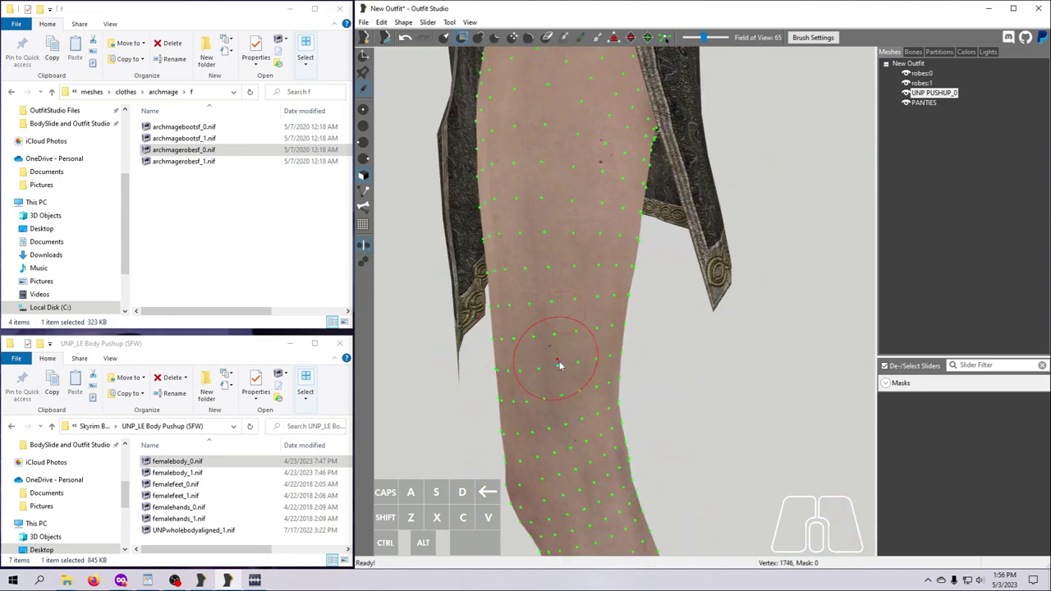
{"action": "key", "text": "s"}
{"action": "scroll", "coordinate": [571, 372], "scroll_direction": "down", "scroll_amount": 1}
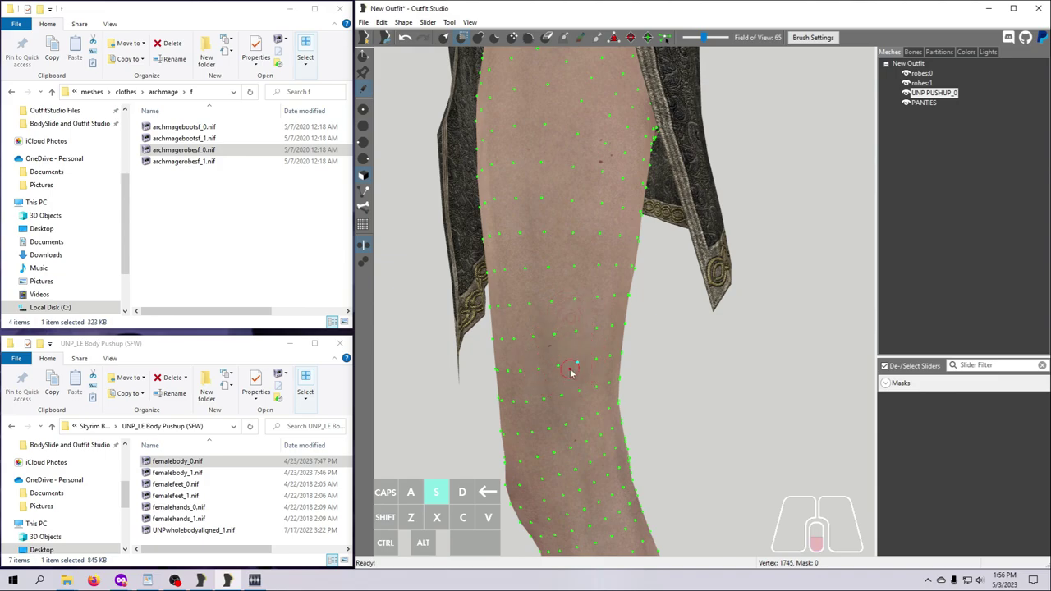
{"action": "mouse_move", "coordinate": [572, 364]}
{"action": "left_mouse_down"}
{"action": "mouse_move", "coordinate": [490, 376]}
{"action": "mouse_move", "coordinate": [605, 356]}
{"action": "left_mouse_up"}
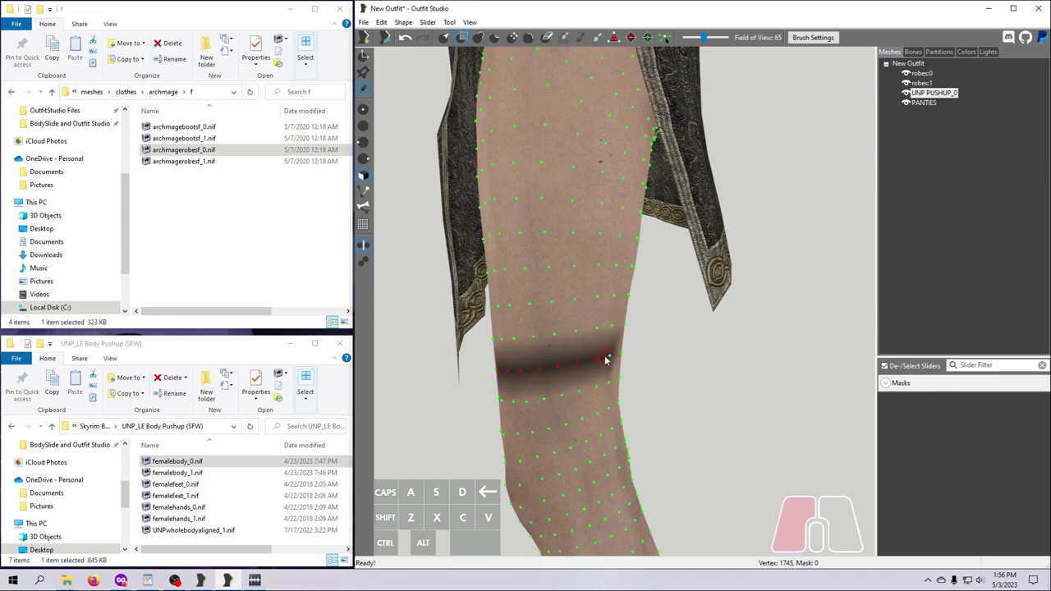
{"action": "right_click_drag", "start_coordinate": [605, 357], "coordinate": [505, 360]}
{"action": "left_click_drag", "start_coordinate": [504, 360], "coordinate": [538, 358]}
{"action": "mouse_move", "coordinate": [537, 358]}
{"action": "right_mouse_down"}
{"action": "mouse_move", "coordinate": [574, 361]}
{"action": "mouse_move", "coordinate": [548, 362]}
{"action": "right_mouse_up"}
{"action": "left_click_drag", "start_coordinate": [559, 345], "coordinate": [580, 337]}
{"action": "right_click_drag", "start_coordinate": [590, 424], "coordinate": [788, 412]}
{"action": "left_click_drag", "start_coordinate": [508, 339], "coordinate": [526, 361]}
{"action": "right_click_drag", "start_coordinate": [596, 403], "coordinate": [744, 430]}
Step: Grow the thigh mask bands by two steps
{"action": "key", "text": "d"}
{"action": "key", "text": "d"}
{"action": "key", "text": "d"}
{"action": "key", "text": "d"}
{"action": "key", "text": "d"}
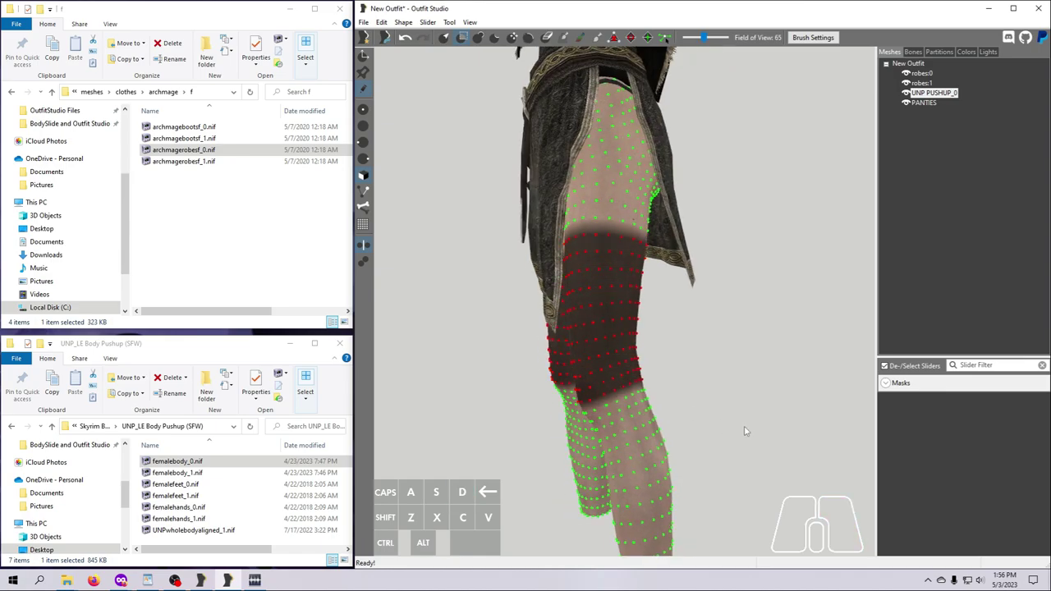
{"action": "key", "text": "d"}
{"action": "key", "text": "d"}
{"action": "key", "text": "d"}
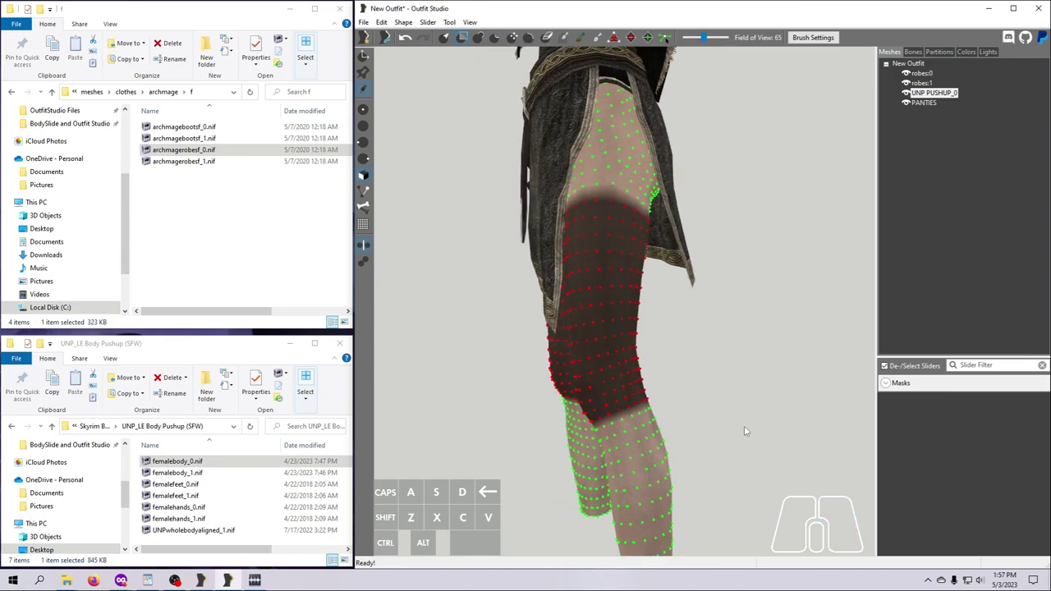
{"action": "right_click_drag", "start_coordinate": [716, 407], "coordinate": [788, 424]}
Step: Shrink the thigh mask until cleared, then check the legs and bring the robe's collar into view
{"action": "key", "text": "a"}
{"action": "key", "text": "a"}
{"action": "key", "text": "a"}
{"action": "key", "text": "a"}
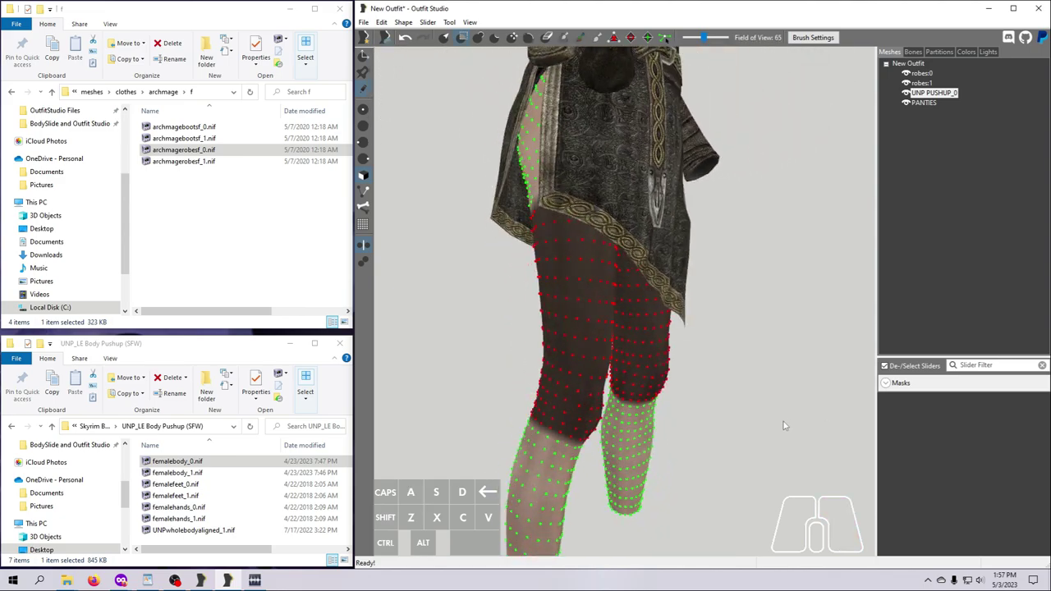
{"action": "key", "text": "a"}
{"action": "key", "text": "a"}
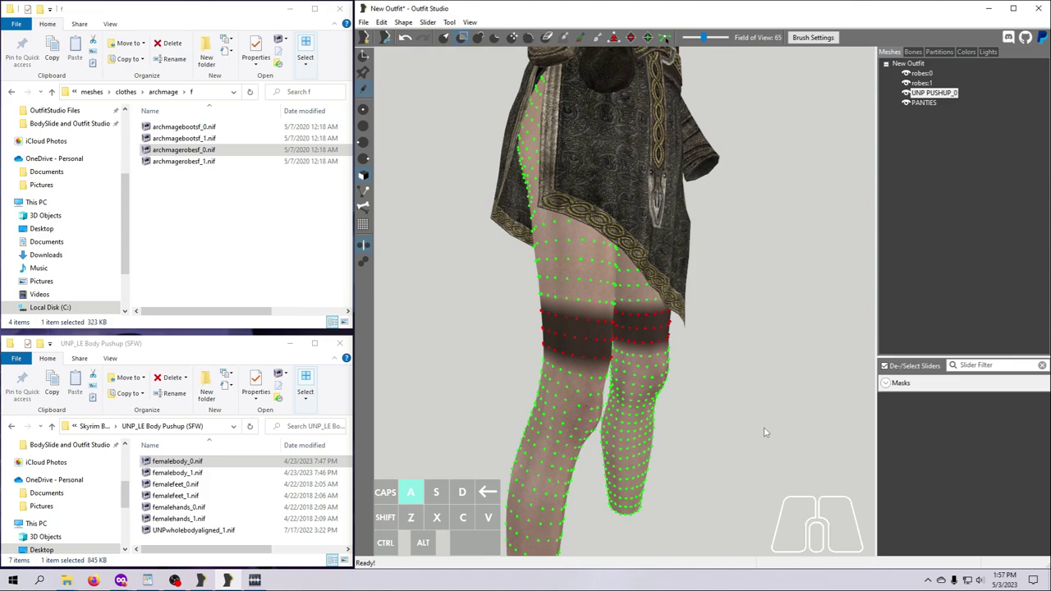
{"action": "right_click_drag", "start_coordinate": [749, 432], "coordinate": [781, 417]}
{"action": "key", "text": "a"}
{"action": "key", "text": "a"}
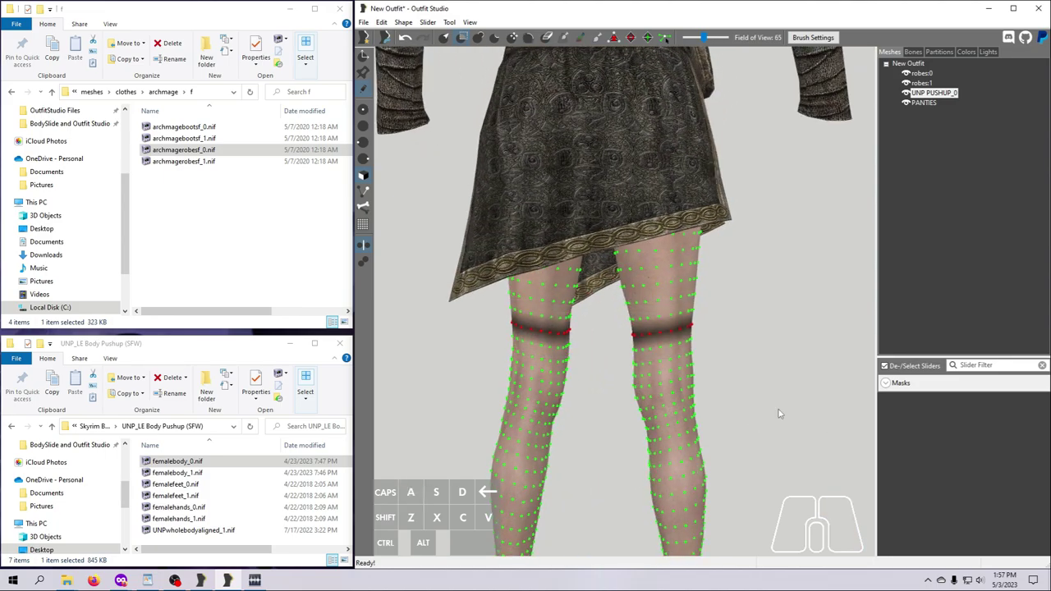
{"action": "key", "text": "a"}
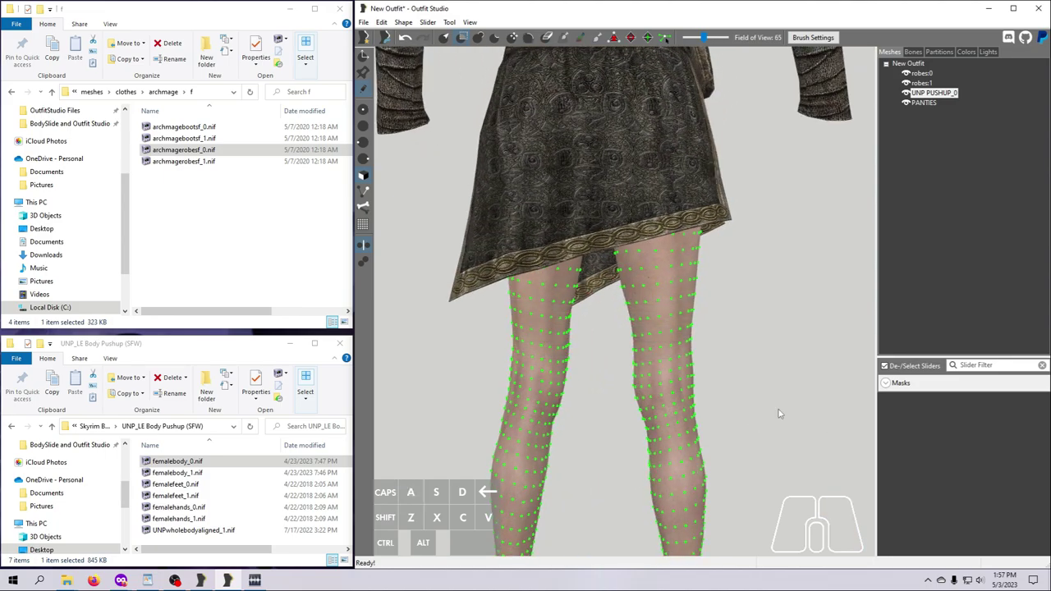
{"action": "right_click_drag", "start_coordinate": [762, 401], "coordinate": [942, 400]}
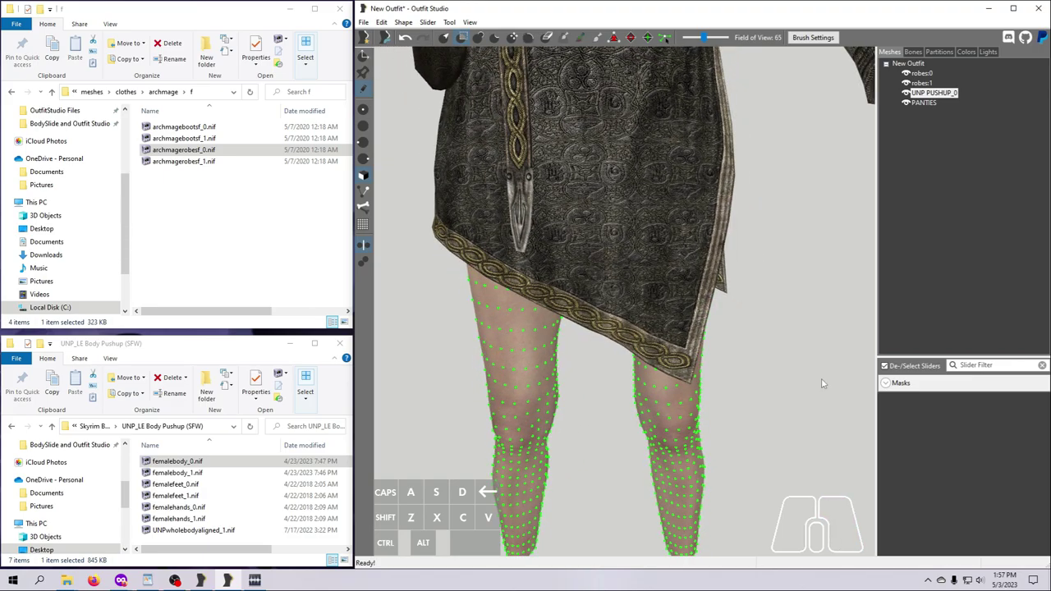
{"action": "scroll", "coordinate": [790, 268], "scroll_direction": "down", "scroll_amount": 5}
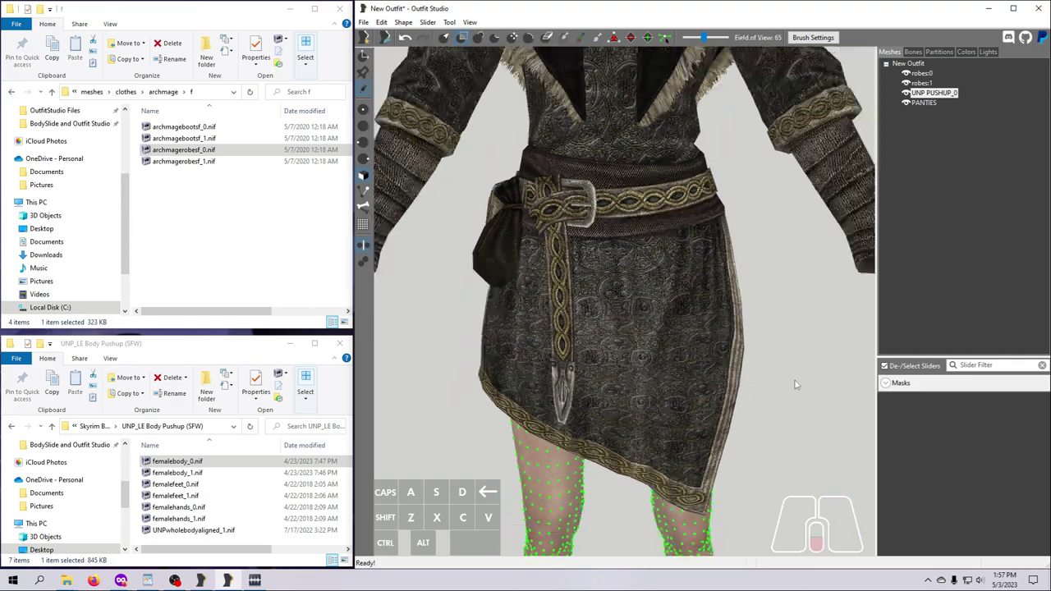
{"action": "middle_click_drag", "start_coordinate": [769, 299], "coordinate": [767, 464]}
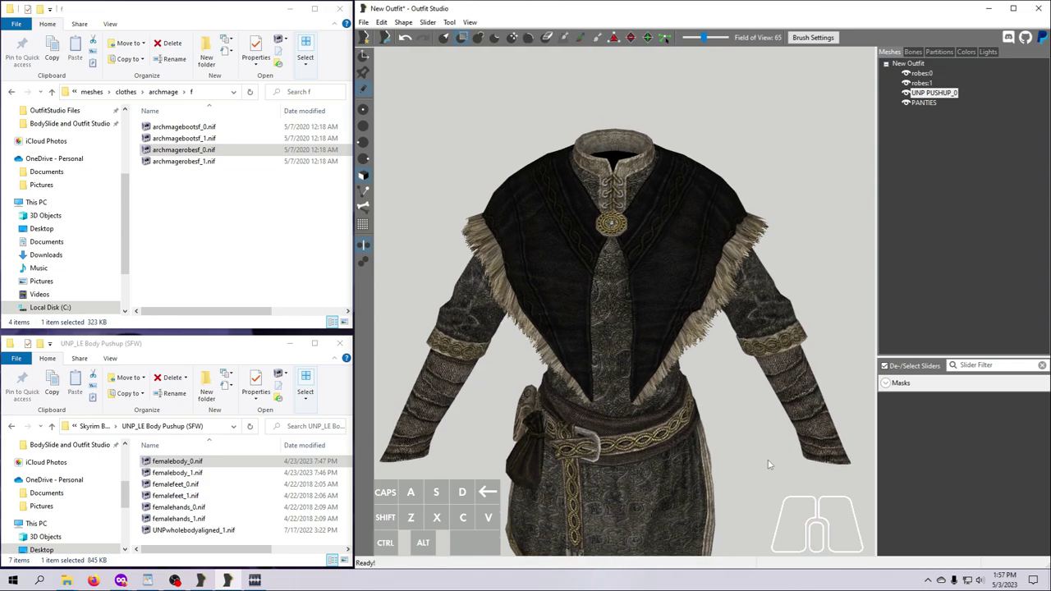
Step: Select robes:0, zoom to the chest and mask the medallion's centre and left edge
{"action": "left_click", "coordinate": [921, 74]}
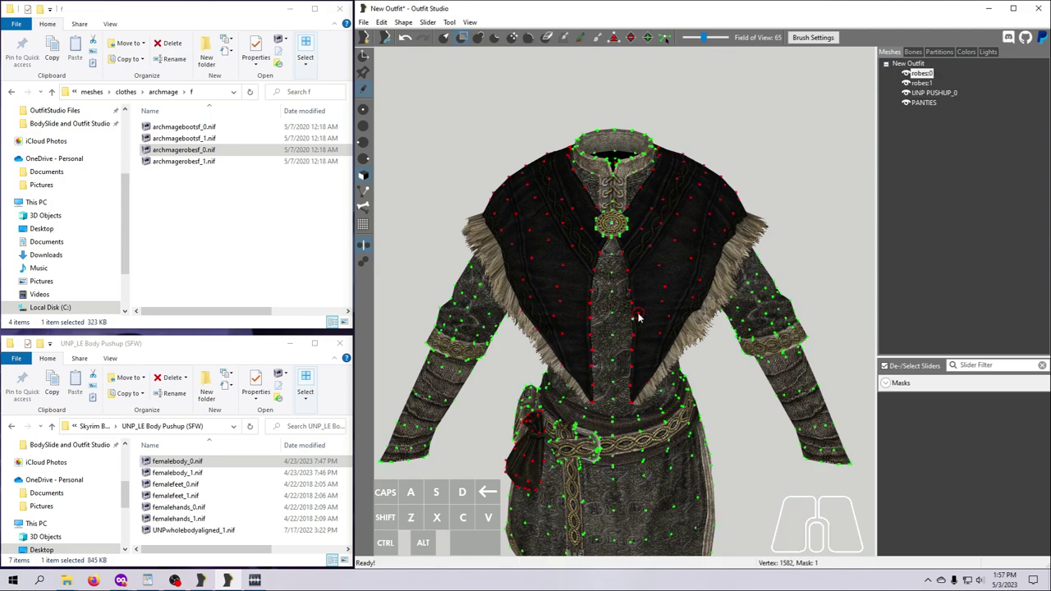
{"action": "scroll", "coordinate": [722, 394], "scroll_direction": "up", "scroll_amount": 5}
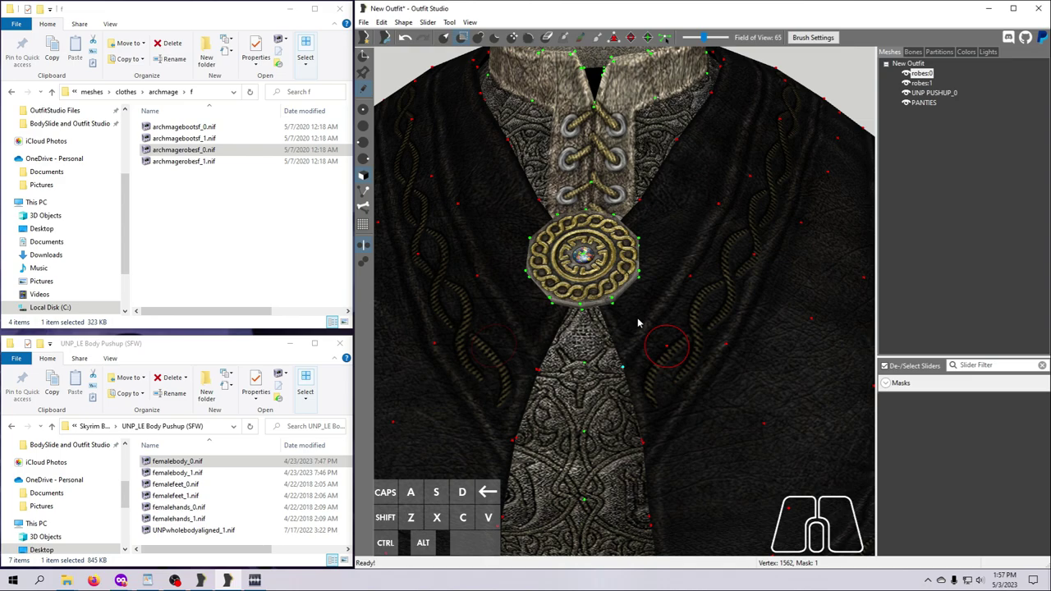
{"action": "left_click", "coordinate": [585, 260]}
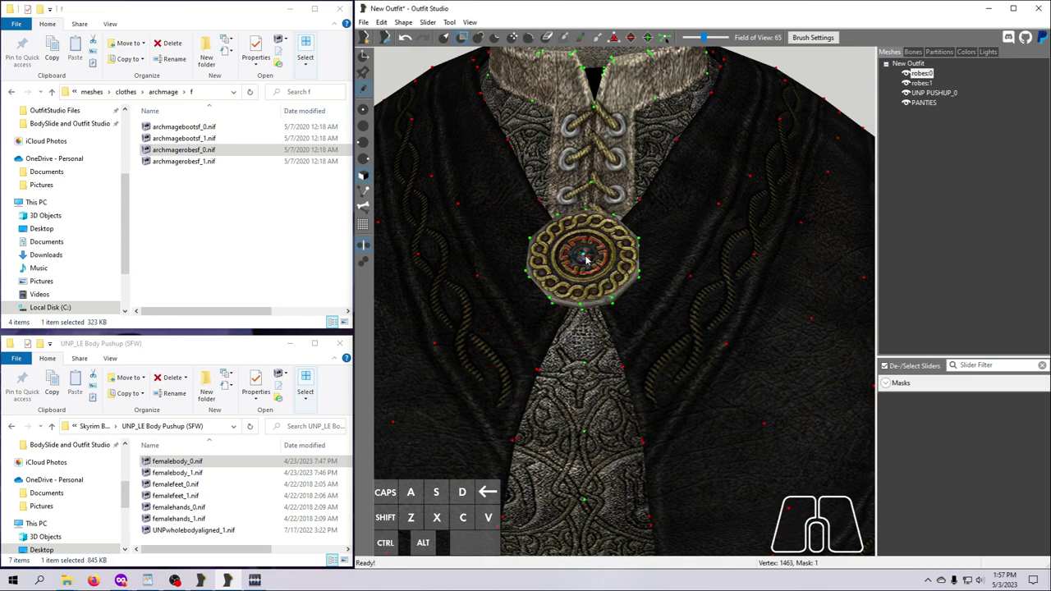
{"action": "key", "text": "s"}
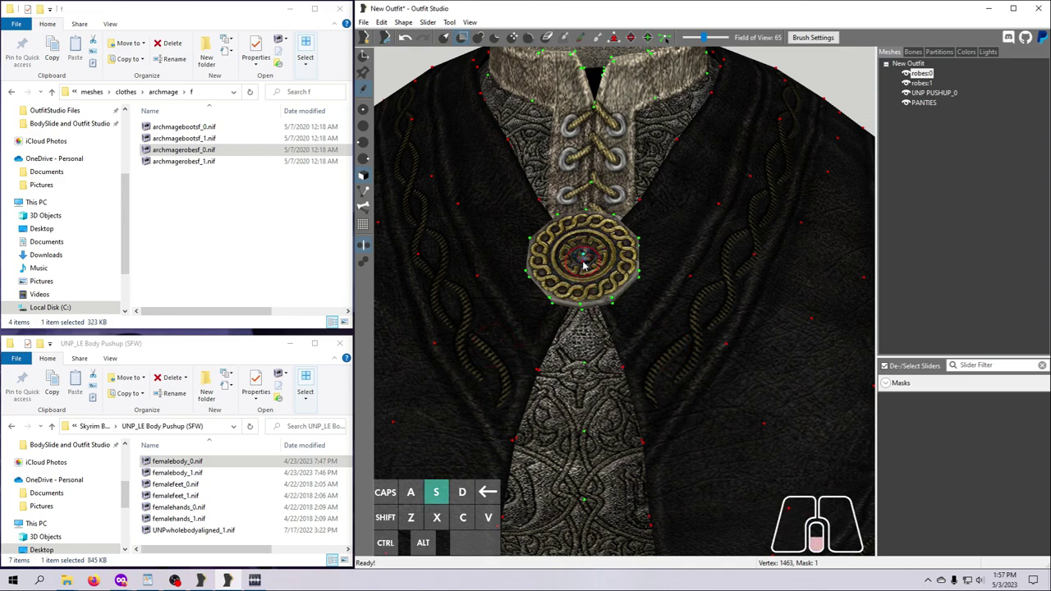
{"action": "left_click", "coordinate": [532, 274]}
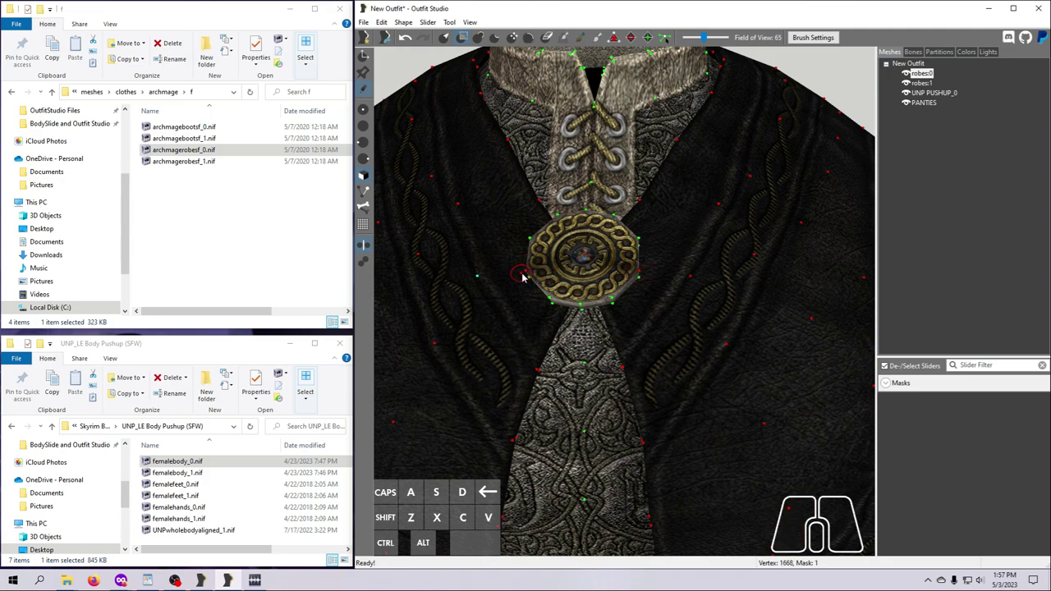
{"action": "left_click", "coordinate": [527, 279]}
{"action": "left_click", "coordinate": [533, 287]}
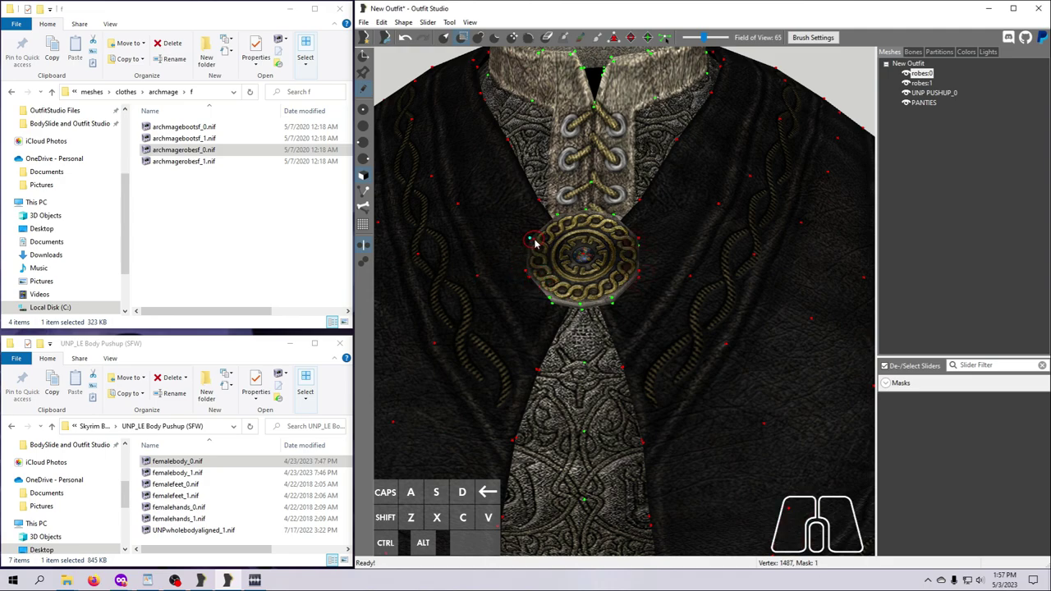
Step: Mask the medallion's right edge and remaining area, then switch to the Transform tool
{"action": "left_click", "coordinate": [585, 216]}
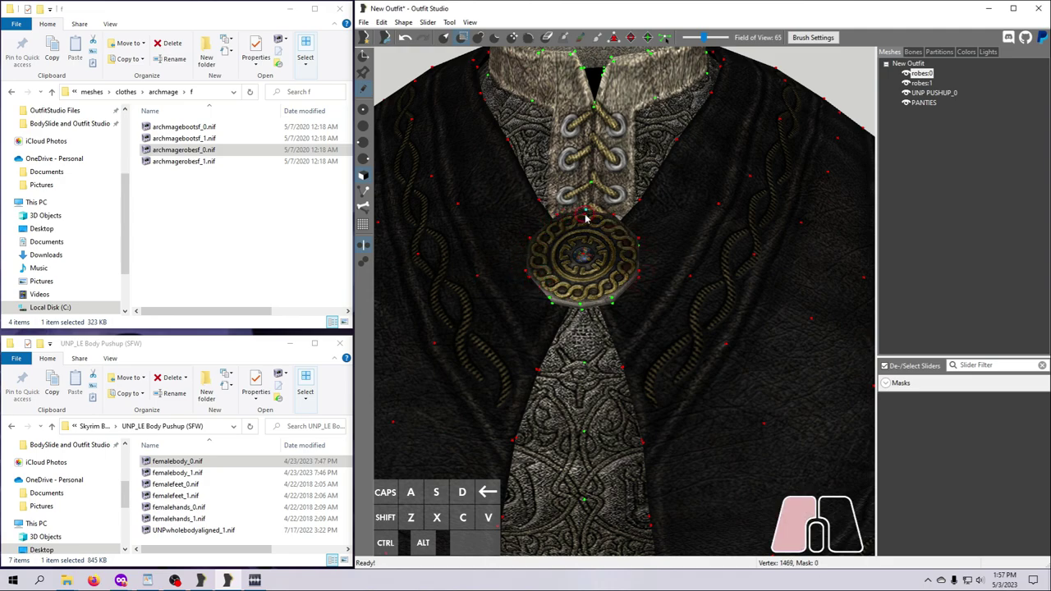
{"action": "left_click", "coordinate": [637, 245]}
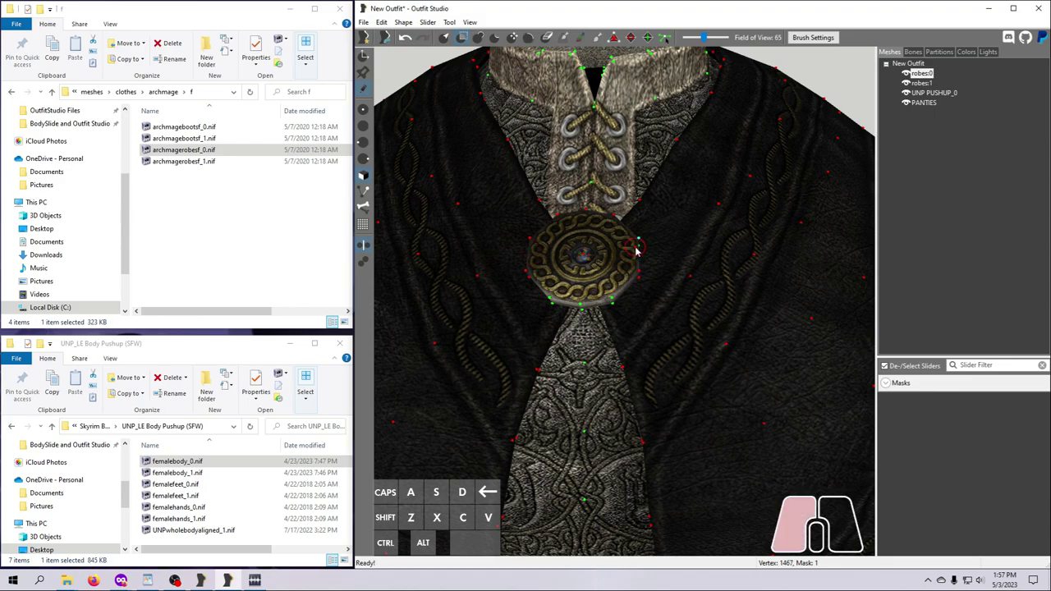
{"action": "left_click", "coordinate": [617, 301]}
{"action": "left_click", "coordinate": [578, 289]}
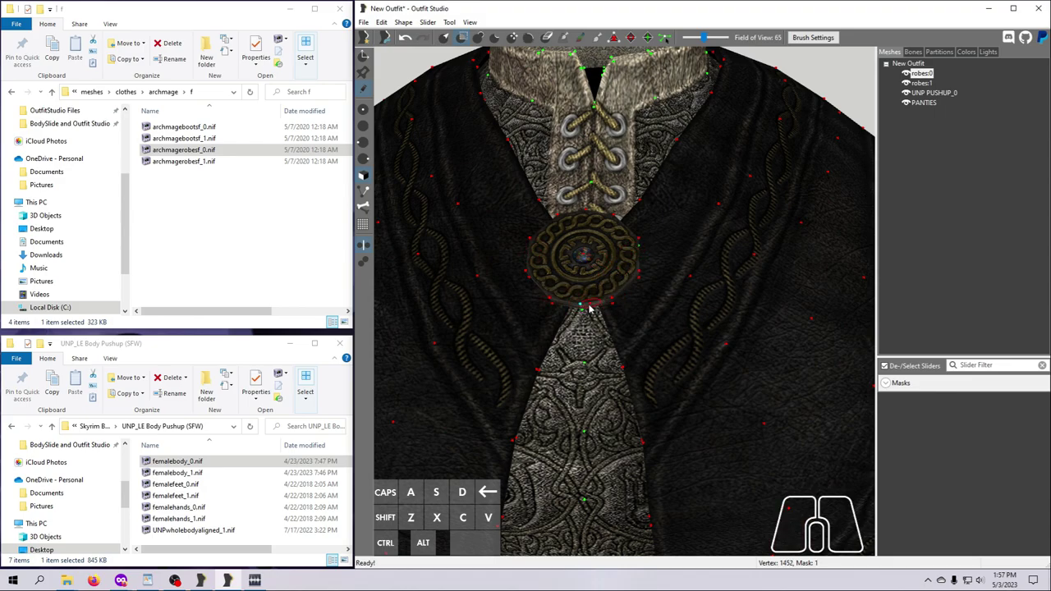
{"action": "scroll", "coordinate": [587, 283], "scroll_direction": "down", "scroll_amount": 2}
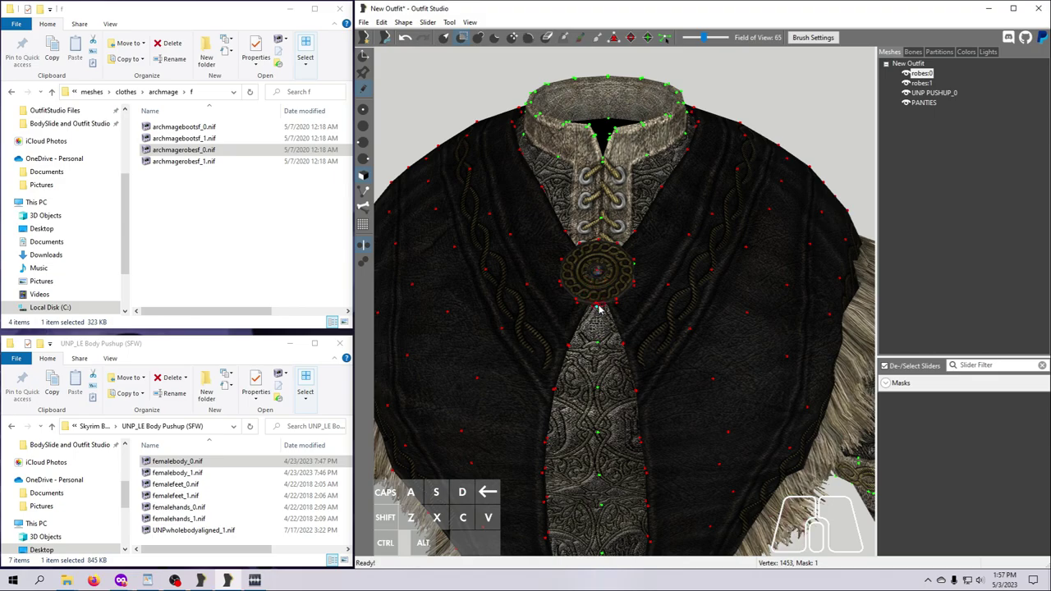
{"action": "left_click", "coordinate": [634, 265]}
{"action": "left_click", "coordinate": [637, 272]}
{"action": "scroll", "coordinate": [637, 272], "scroll_direction": "down", "scroll_amount": 1}
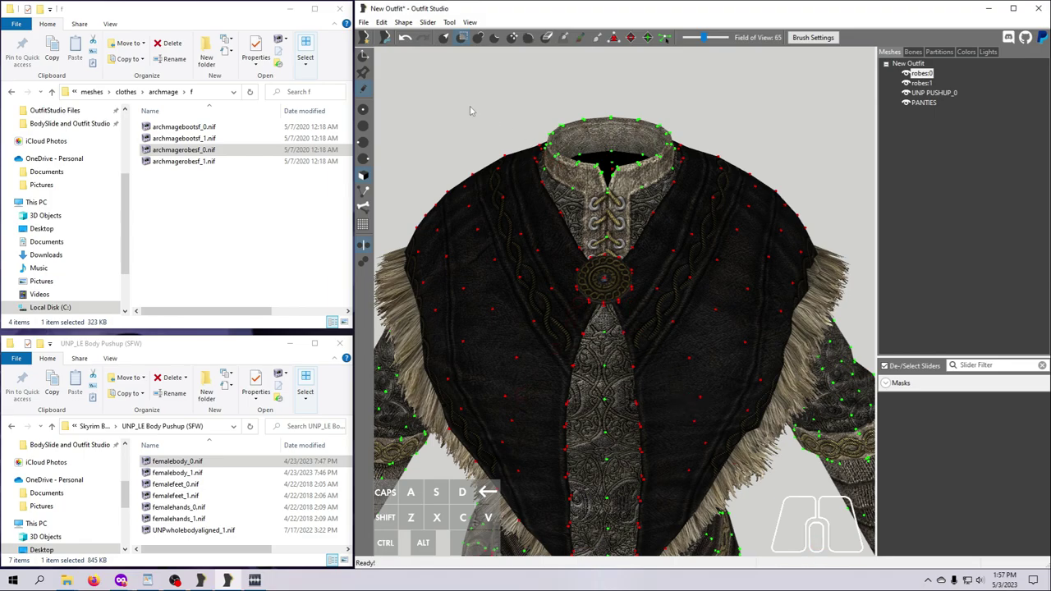
{"action": "left_click", "coordinate": [363, 54]}
{"action": "scroll", "coordinate": [797, 394], "scroll_direction": "down", "scroll_amount": 2}
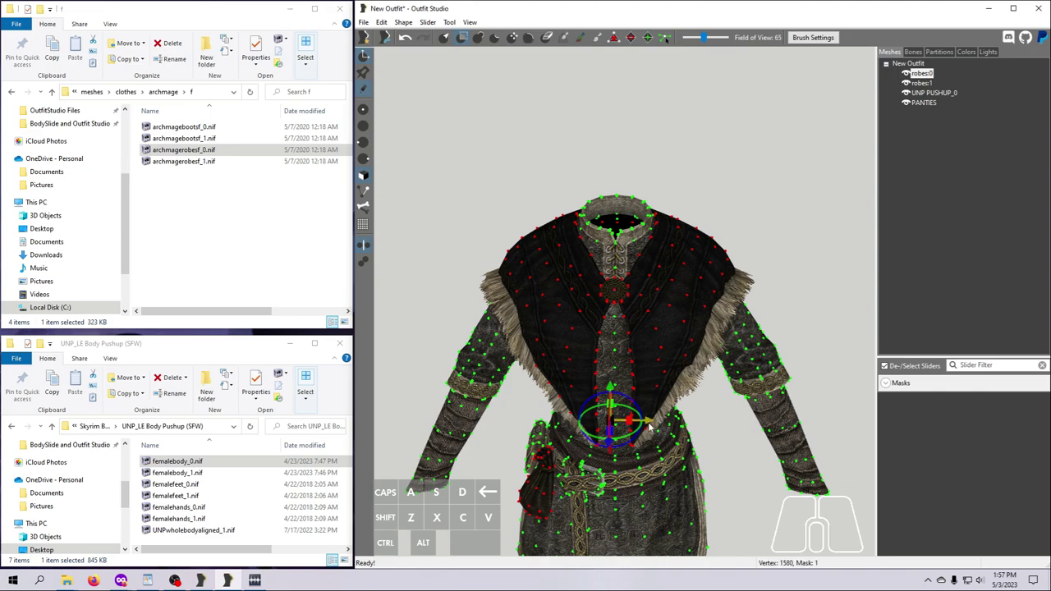
Step: Shift the unmasked robe parts right with the X arrow and undo, twice over
{"action": "left_click_drag", "start_coordinate": [648, 425], "coordinate": [668, 465]}
{"action": "left_click", "coordinate": [405, 37]}
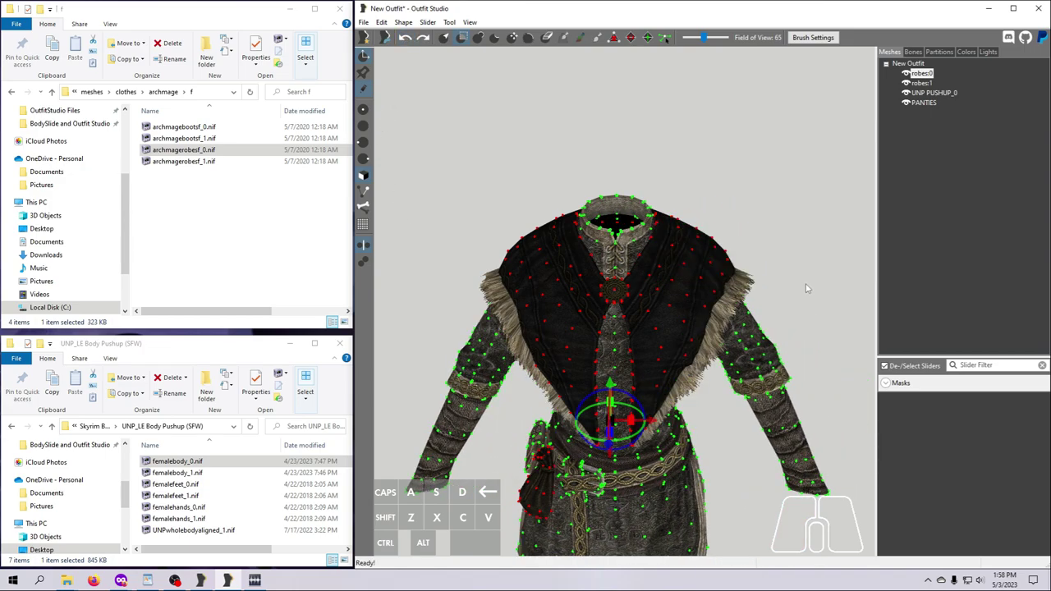
{"action": "key", "text": "d"}
{"action": "key", "text": "d"}
{"action": "key", "text": "d"}
{"action": "left_click_drag", "start_coordinate": [655, 427], "coordinate": [964, 440]}
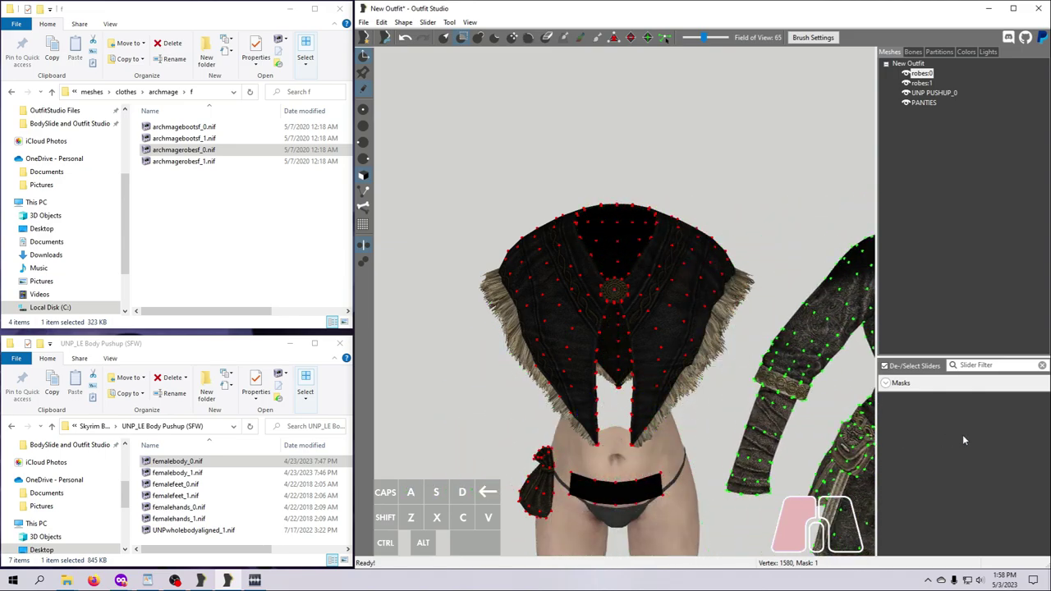
{"action": "left_click_drag", "start_coordinate": [962, 441], "coordinate": [644, 435]}
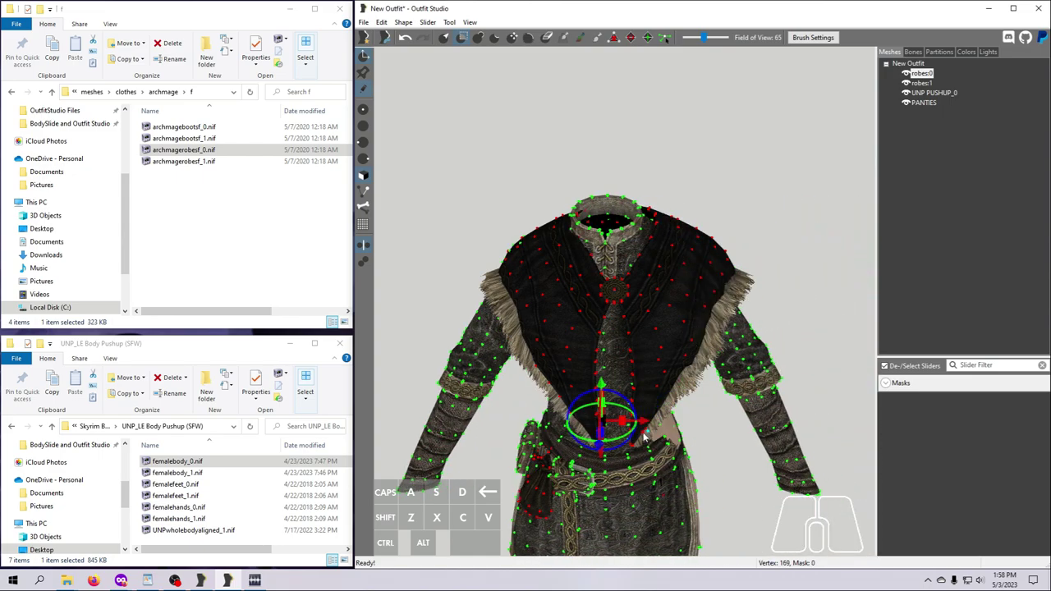
{"action": "left_click", "coordinate": [404, 36]}
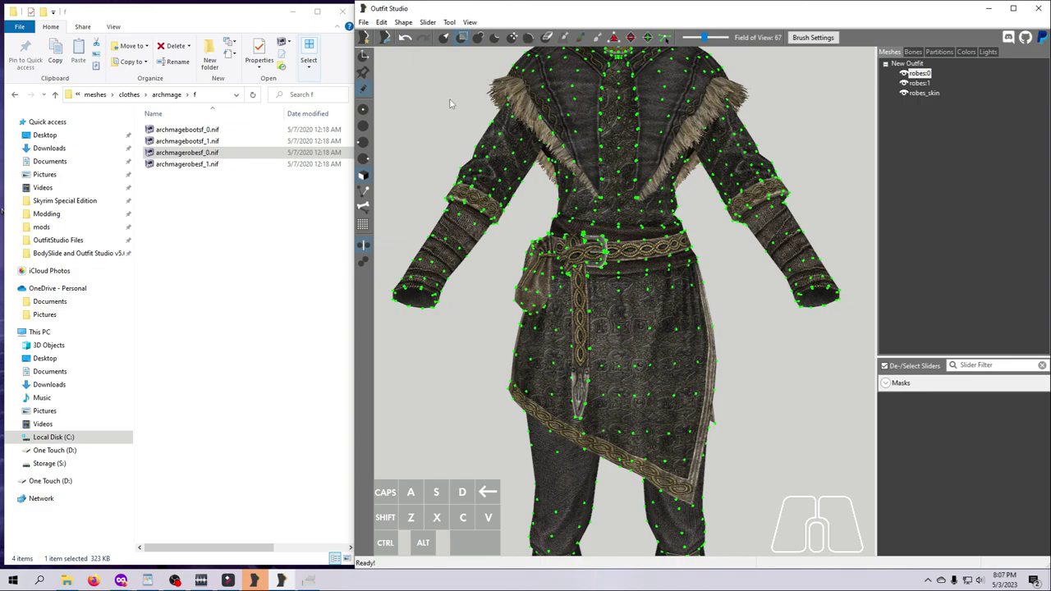
Step: Paint a trial mask over the robe's chest and waist vertices with the Mask brush
{"action": "left_click", "coordinate": [460, 39]}
{"action": "key", "text": "s"}
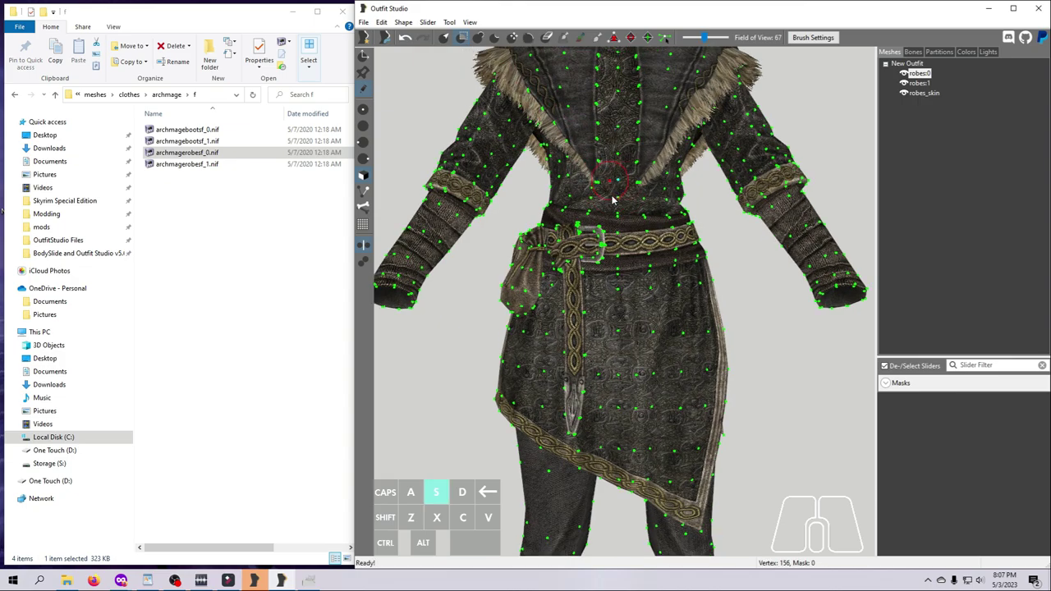
{"action": "scroll", "coordinate": [611, 200], "scroll_direction": "down", "scroll_amount": 1}
{"action": "scroll", "coordinate": [611, 200], "scroll_direction": "up", "scroll_amount": 2}
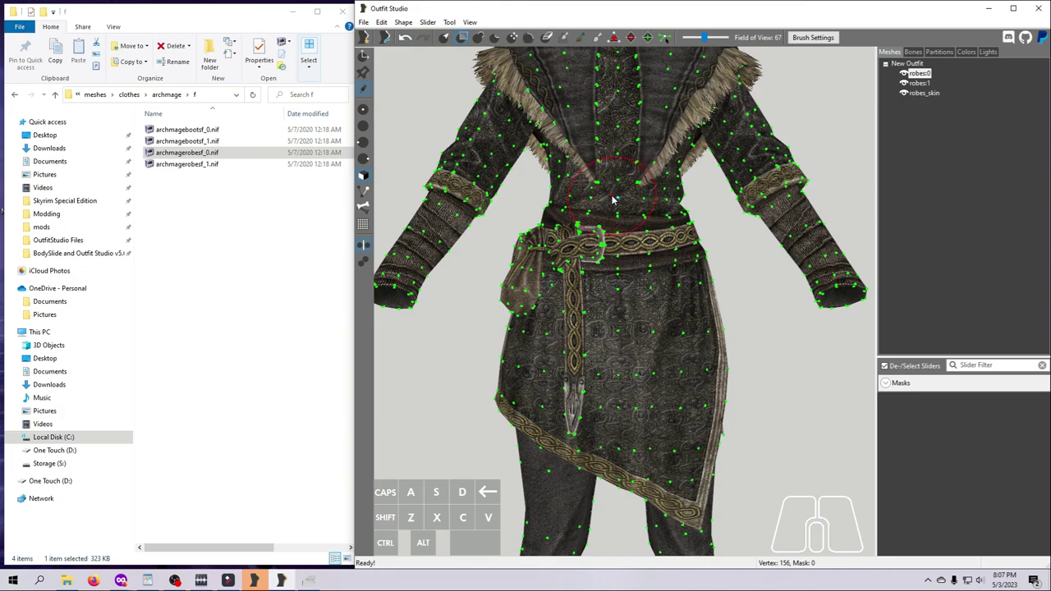
{"action": "mouse_move", "coordinate": [612, 200]}
{"action": "left_mouse_down"}
{"action": "mouse_move", "coordinate": [642, 187]}
{"action": "mouse_move", "coordinate": [665, 255]}
{"action": "mouse_move", "coordinate": [562, 258]}
{"action": "mouse_move", "coordinate": [607, 275]}
{"action": "mouse_move", "coordinate": [612, 291]}
{"action": "mouse_move", "coordinate": [552, 293]}
{"action": "mouse_move", "coordinate": [628, 316]}
{"action": "mouse_move", "coordinate": [698, 297]}
{"action": "left_mouse_up"}
{"action": "scroll", "coordinate": [634, 194], "scroll_direction": "down", "scroll_amount": 3}
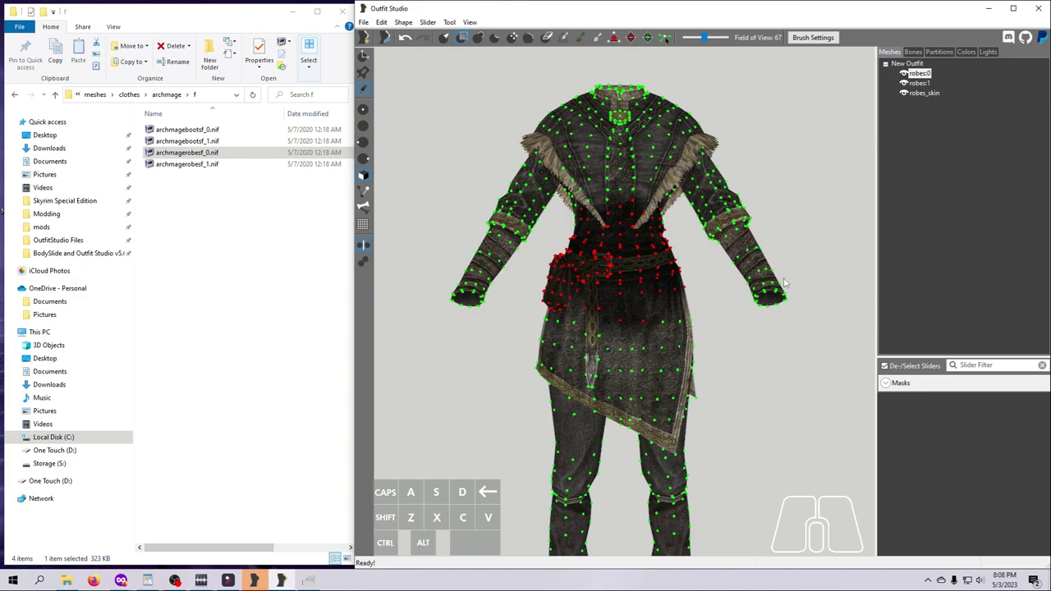
Step: Mask both forearms with Mirror, erase the waist mask, then hide vertex points and orbit
{"action": "mouse_move", "coordinate": [784, 288]}
{"action": "left_mouse_down"}
{"action": "mouse_move", "coordinate": [776, 276]}
{"action": "mouse_move", "coordinate": [747, 279]}
{"action": "mouse_move", "coordinate": [765, 261]}
{"action": "mouse_move", "coordinate": [763, 300]}
{"action": "mouse_move", "coordinate": [755, 293]}
{"action": "mouse_move", "coordinate": [737, 260]}
{"action": "mouse_move", "coordinate": [750, 235]}
{"action": "mouse_move", "coordinate": [760, 250]}
{"action": "left_mouse_up"}
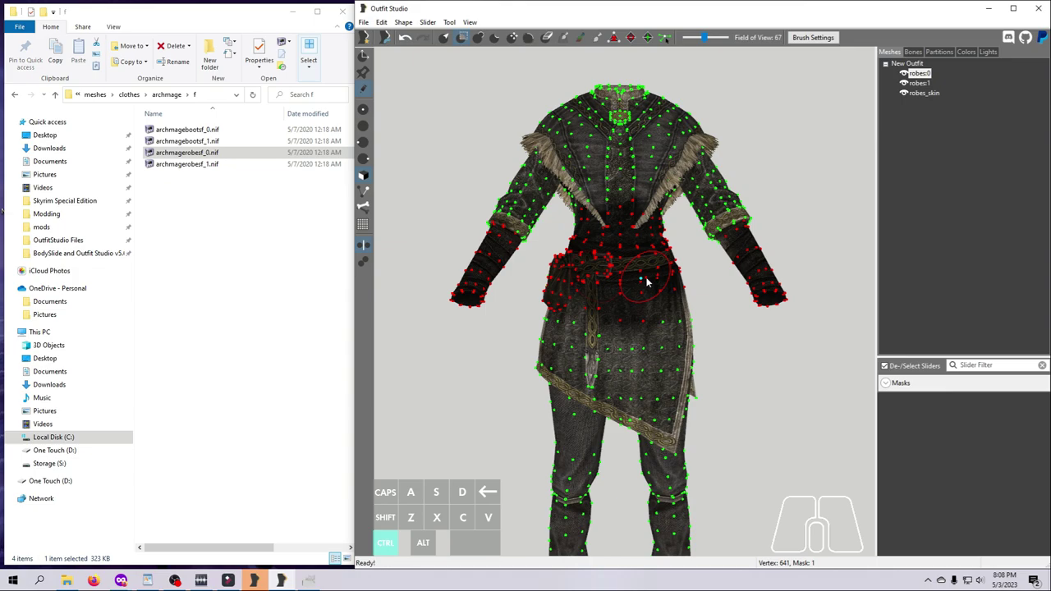
{"action": "mouse_move", "coordinate": [640, 277]}
{"action": "left_mouse_down", "text": "ctrl"}
{"action": "mouse_move", "coordinate": [641, 303]}
{"action": "mouse_move", "coordinate": [555, 304]}
{"action": "mouse_move", "coordinate": [557, 321]}
{"action": "mouse_move", "coordinate": [573, 320]}
{"action": "mouse_move", "coordinate": [558, 305]}
{"action": "mouse_move", "coordinate": [608, 219]}
{"action": "mouse_move", "coordinate": [635, 214]}
{"action": "mouse_move", "coordinate": [665, 285]}
{"action": "mouse_move", "coordinate": [629, 309]}
{"action": "mouse_move", "coordinate": [618, 287]}
{"action": "mouse_move", "coordinate": [672, 245]}
{"action": "mouse_move", "coordinate": [688, 298]}
{"action": "left_mouse_up", "text": "ctrl"}
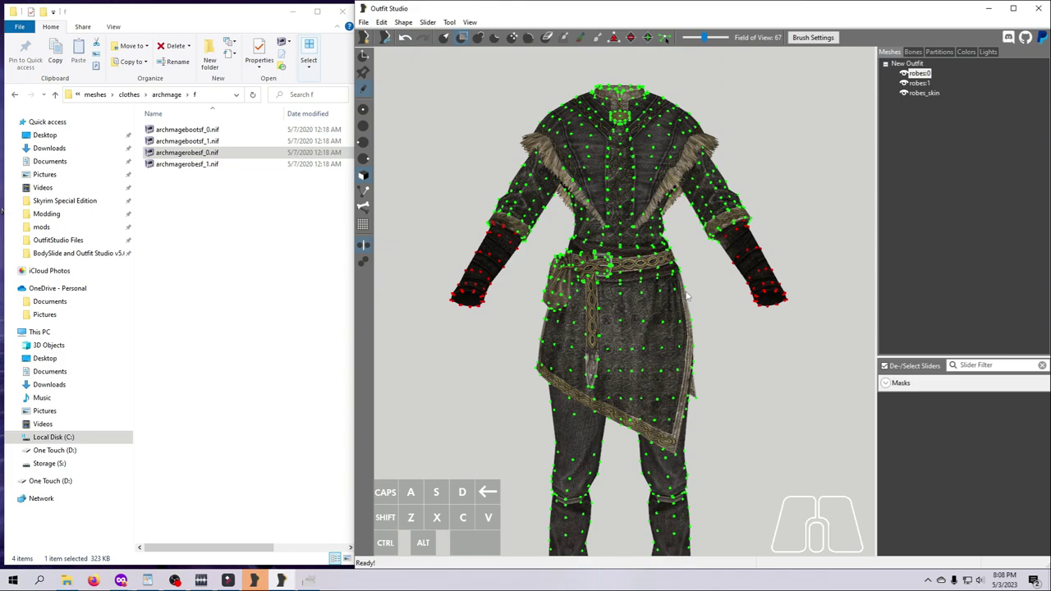
{"action": "left_click", "coordinate": [366, 93]}
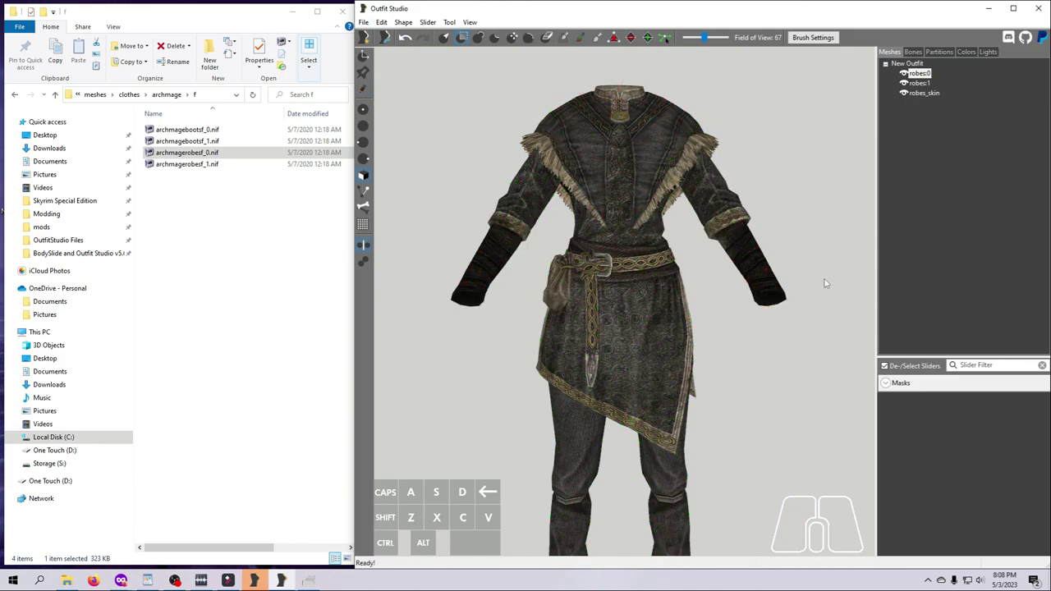
{"action": "right_click_drag", "start_coordinate": [828, 284], "coordinate": [763, 246]}
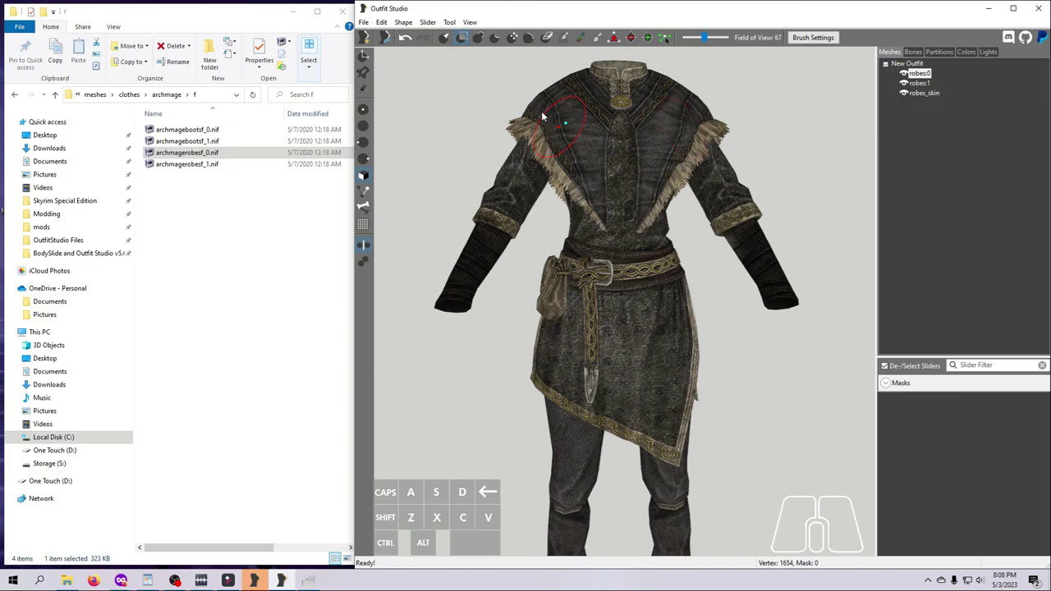
Step: Clear all masking from the robe mesh and turn vertex point display back on
{"action": "left_click", "coordinate": [449, 23]}
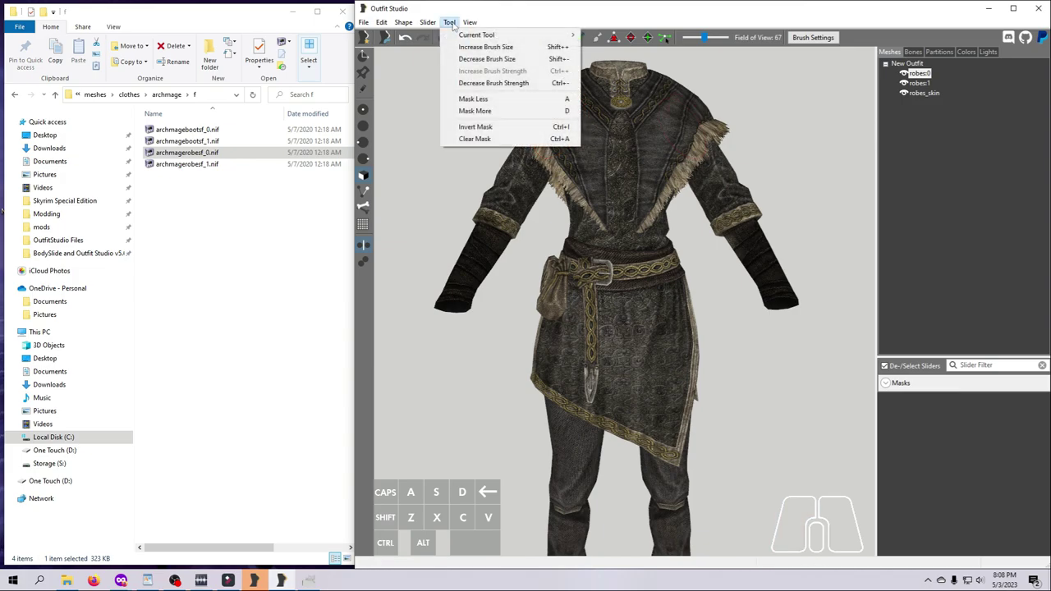
{"action": "left_click", "coordinate": [475, 138]}
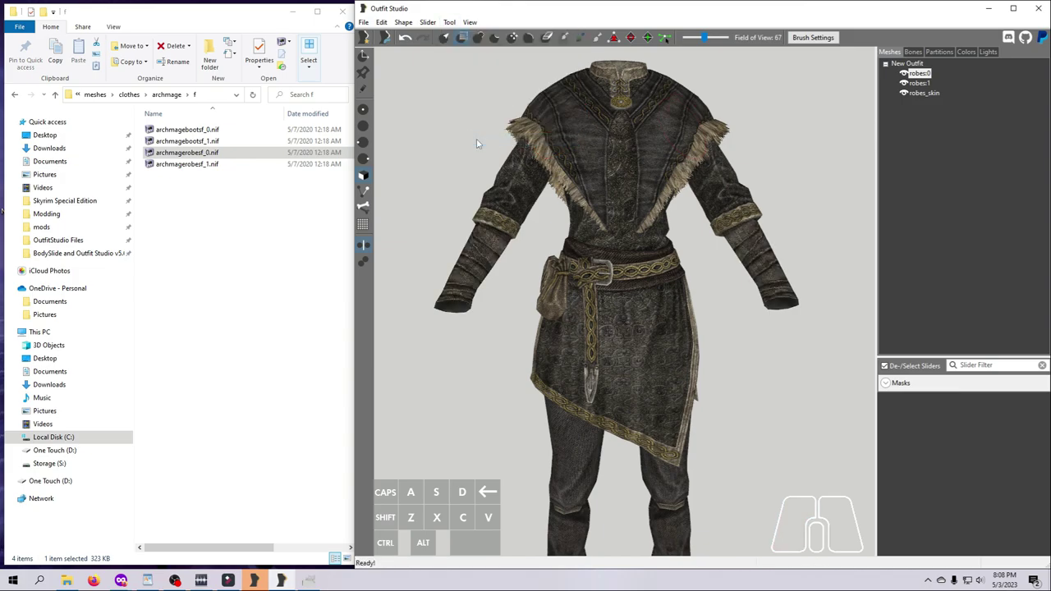
{"action": "left_click", "coordinate": [363, 93]}
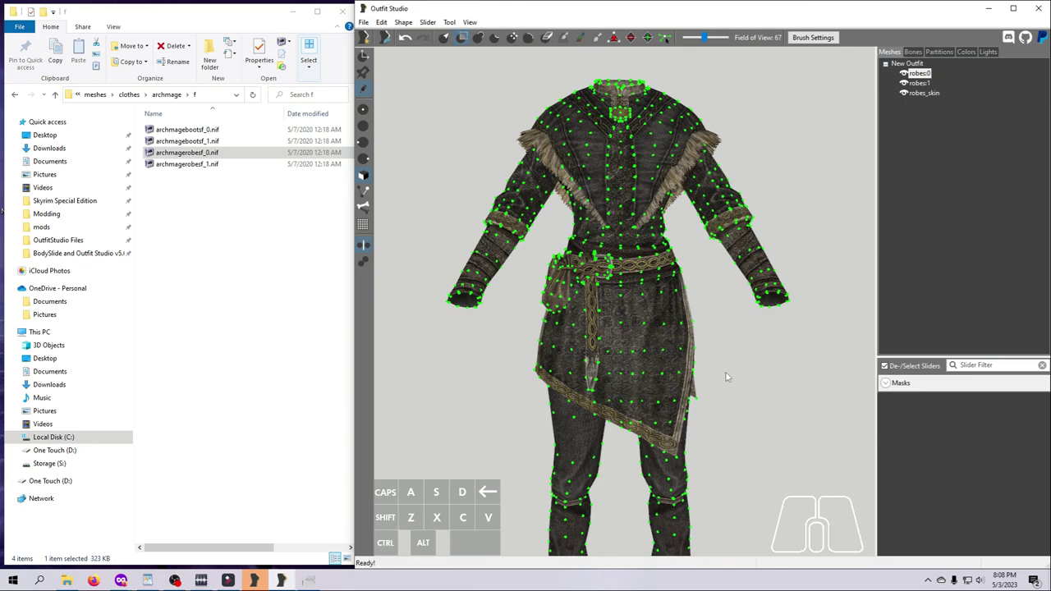
Step: Zoom in and sweep the Inflate brush across the robe's right sleeve
{"action": "left_click", "coordinate": [480, 39]}
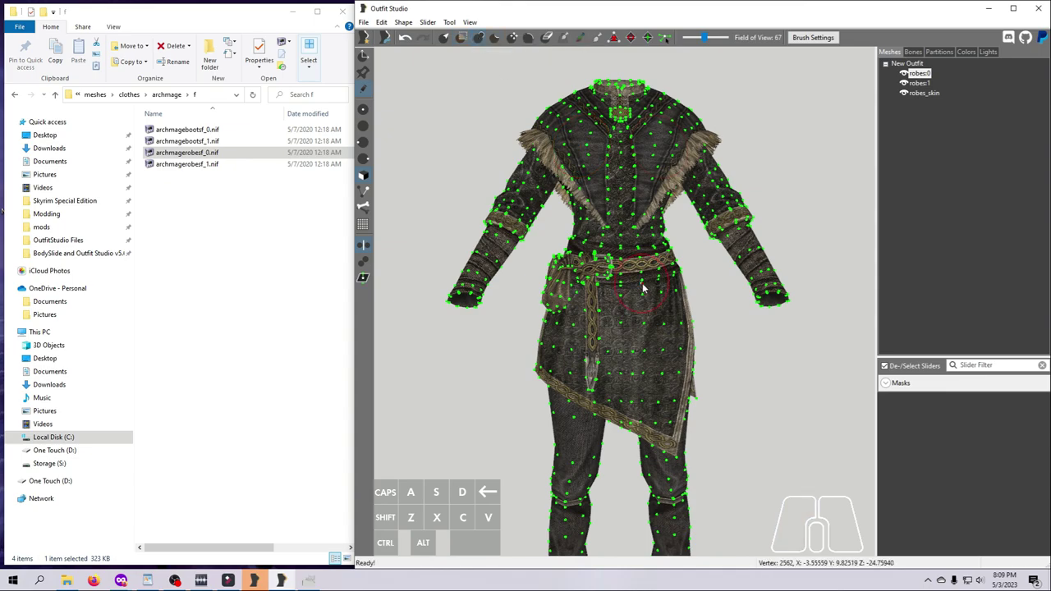
{"action": "scroll", "coordinate": [643, 289], "scroll_direction": "up", "scroll_amount": 2}
{"action": "scroll", "coordinate": [643, 289], "scroll_direction": "up", "scroll_amount": 2}
{"action": "scroll", "coordinate": [642, 289], "scroll_direction": "down", "scroll_amount": 1}
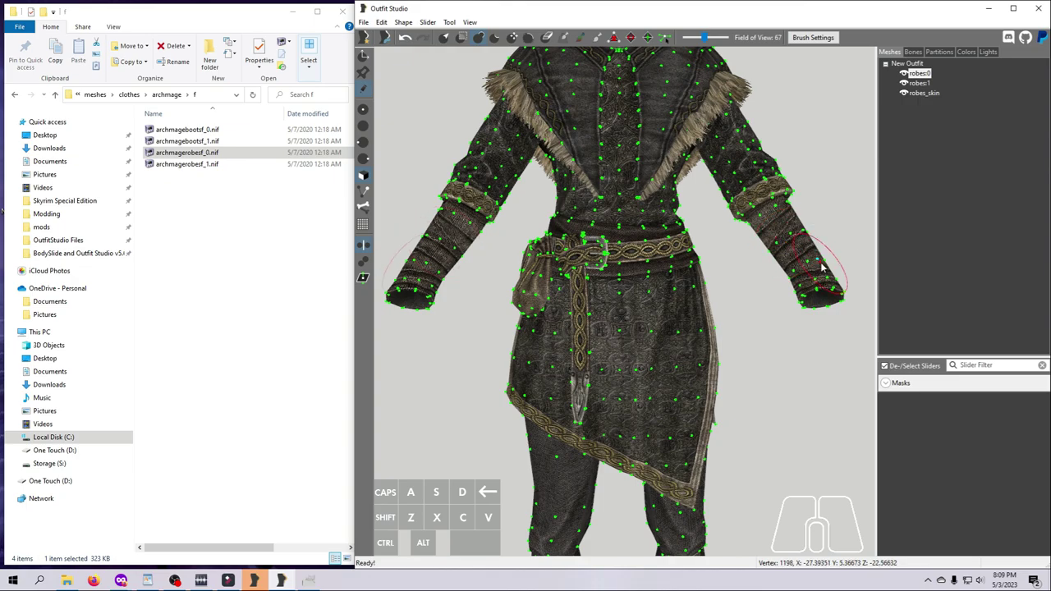
{"action": "mouse_move", "coordinate": [822, 267]}
{"action": "left_mouse_down"}
{"action": "mouse_move", "coordinate": [793, 212]}
{"action": "mouse_move", "coordinate": [826, 254]}
{"action": "mouse_move", "coordinate": [812, 215]}
{"action": "mouse_move", "coordinate": [810, 256]}
{"action": "mouse_move", "coordinate": [792, 288]}
{"action": "mouse_move", "coordinate": [767, 257]}
{"action": "mouse_move", "coordinate": [792, 287]}
{"action": "mouse_move", "coordinate": [765, 240]}
{"action": "mouse_move", "coordinate": [803, 302]}
{"action": "mouse_move", "coordinate": [781, 264]}
{"action": "mouse_move", "coordinate": [800, 299]}
{"action": "mouse_move", "coordinate": [846, 283]}
{"action": "mouse_move", "coordinate": [809, 223]}
{"action": "mouse_move", "coordinate": [817, 211]}
{"action": "mouse_move", "coordinate": [788, 256]}
{"action": "left_mouse_up"}
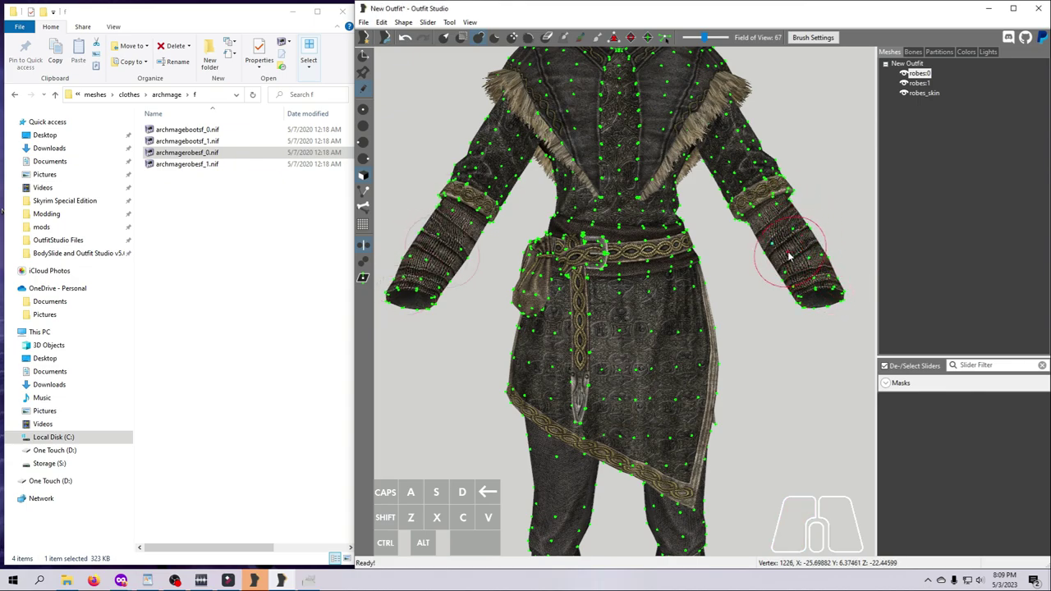
Step: Enable Mirror X and make two Inflate strokes on the right forearm so both forearms swell
{"action": "left_click", "coordinate": [362, 246]}
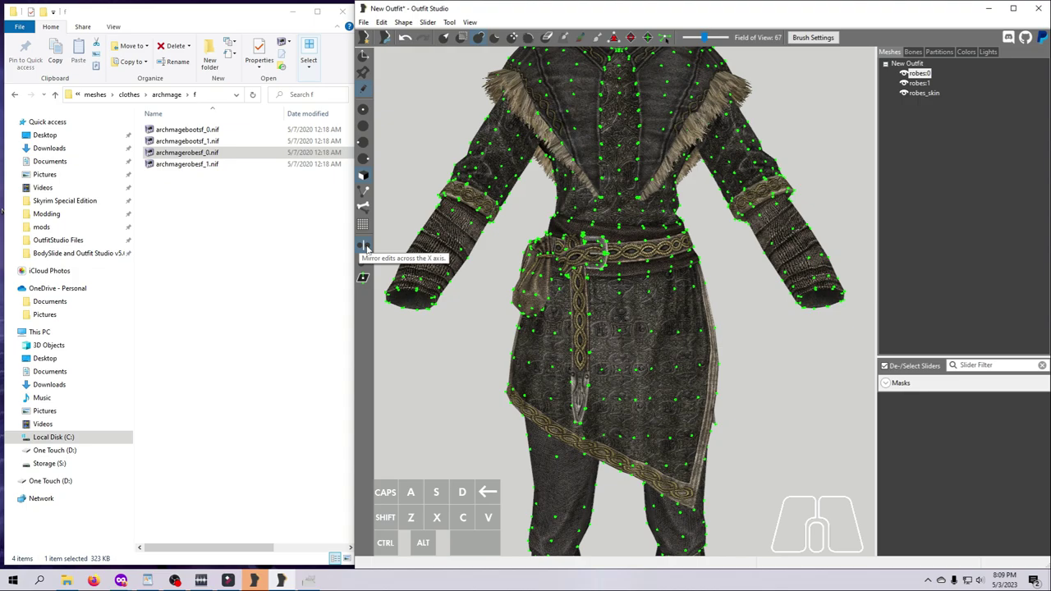
{"action": "left_click", "coordinate": [364, 247]}
{"action": "mouse_move", "coordinate": [800, 271]}
{"action": "left_mouse_down"}
{"action": "mouse_move", "coordinate": [769, 215]}
{"action": "mouse_move", "coordinate": [754, 218]}
{"action": "mouse_move", "coordinate": [782, 275]}
{"action": "left_mouse_up"}
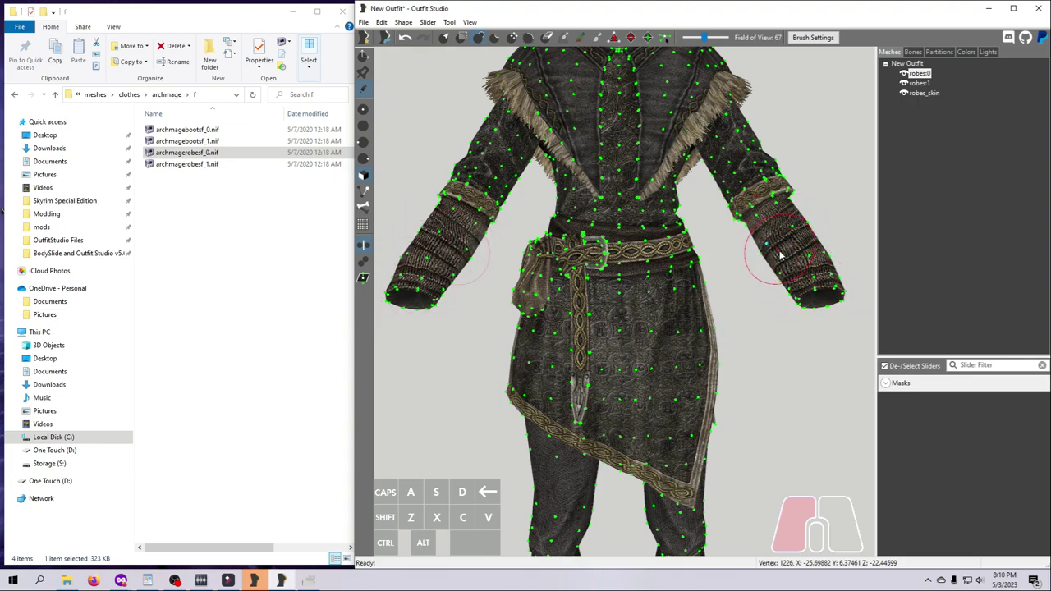
{"action": "left_click_drag", "start_coordinate": [780, 256], "coordinate": [782, 258]}
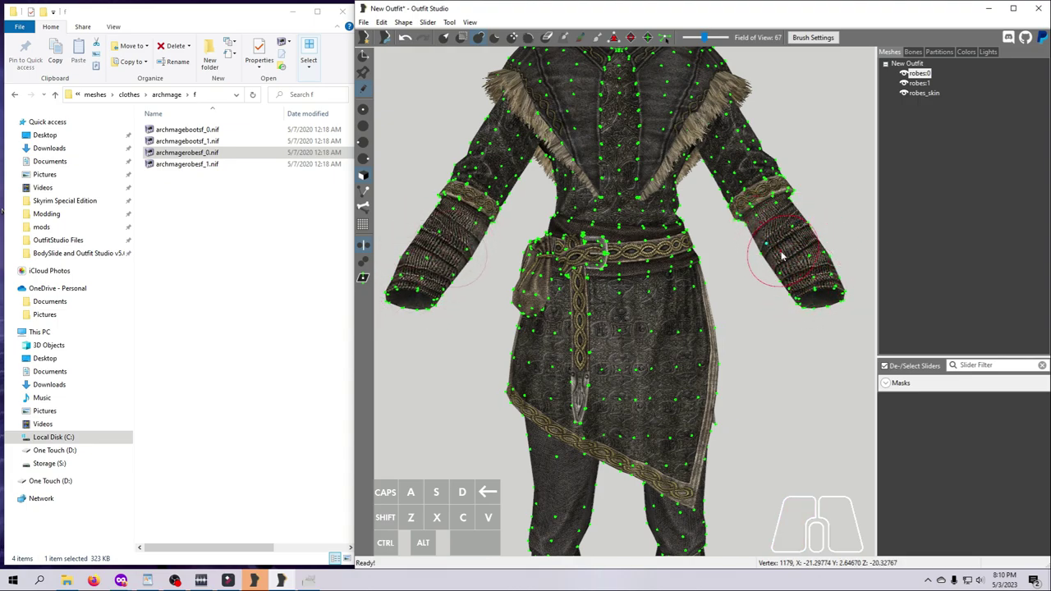
Step: Undo fourteen times, through the sleeve inflations and earlier masking edits, until nothing remains
{"action": "left_click", "coordinate": [405, 39]}
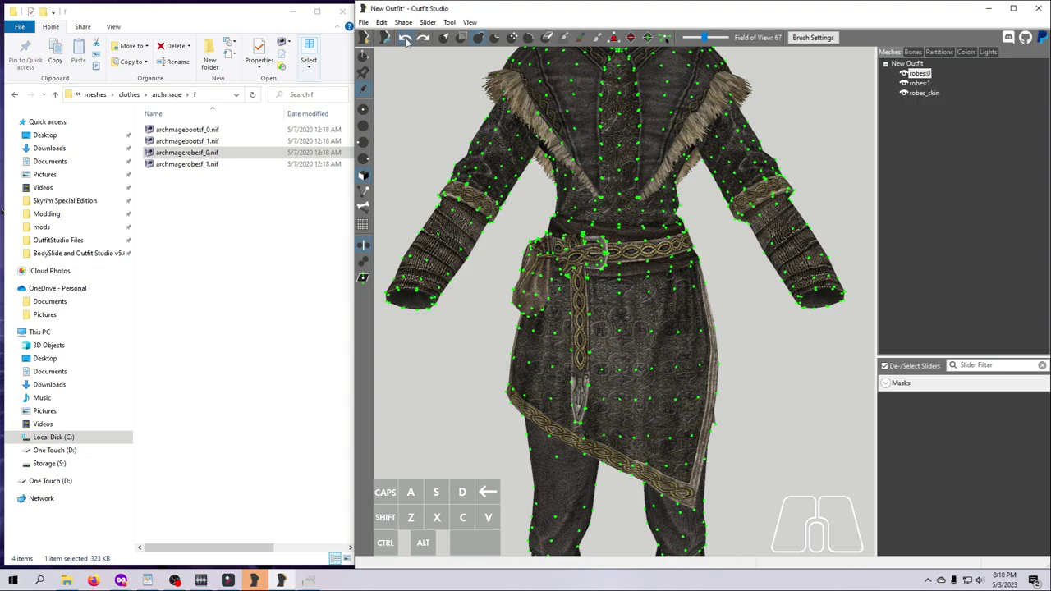
{"action": "left_click", "coordinate": [406, 41]}
{"action": "left_click", "coordinate": [405, 41]}
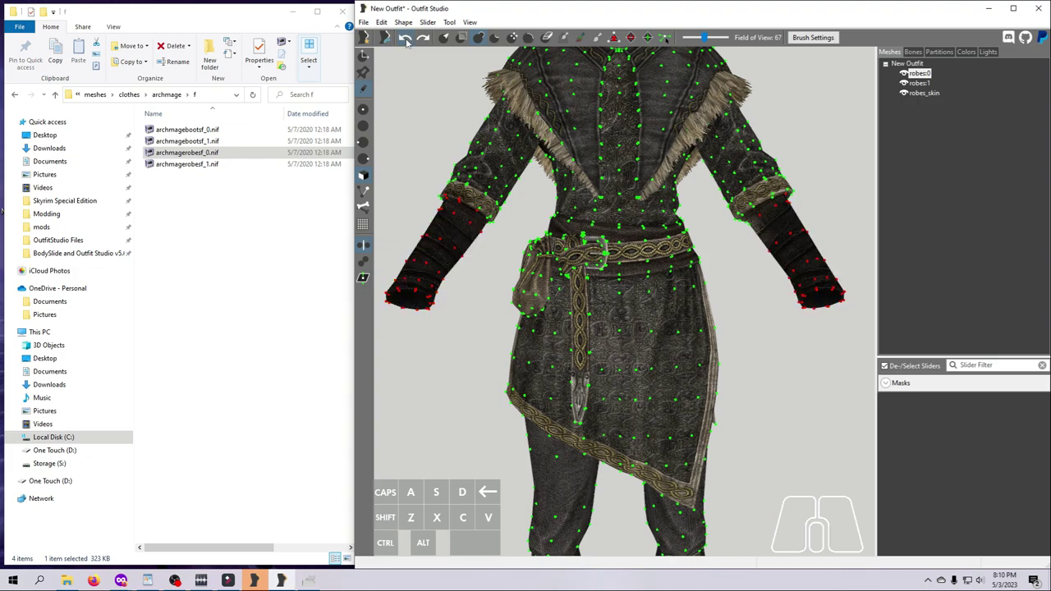
{"action": "left_click", "coordinate": [405, 41]}
{"action": "left_click", "coordinate": [405, 41]}
{"action": "left_click", "coordinate": [405, 41]}
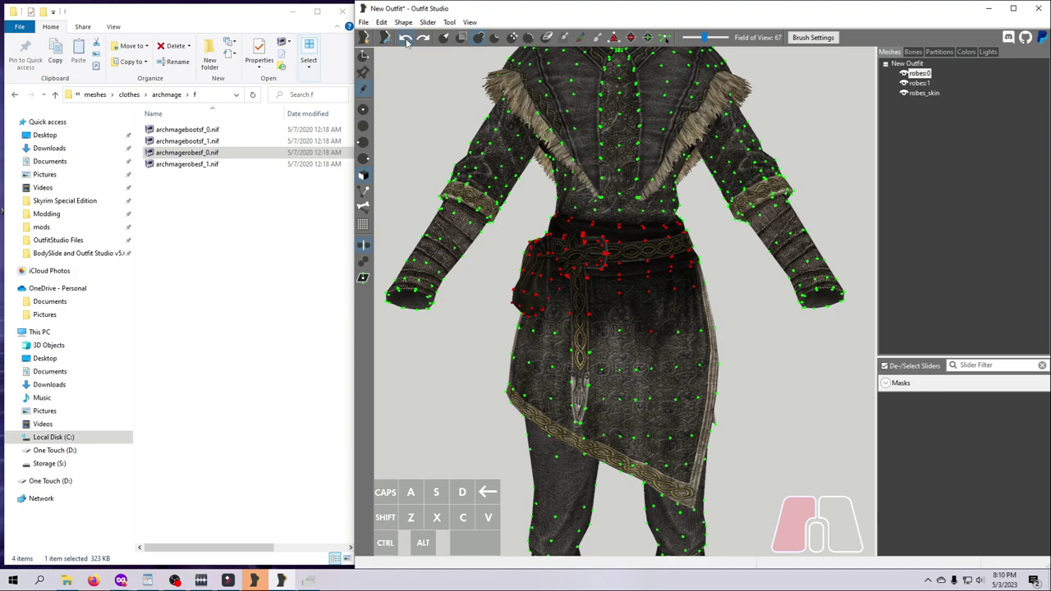
{"action": "left_click", "coordinate": [405, 41]}
{"action": "left_click", "coordinate": [405, 41]}
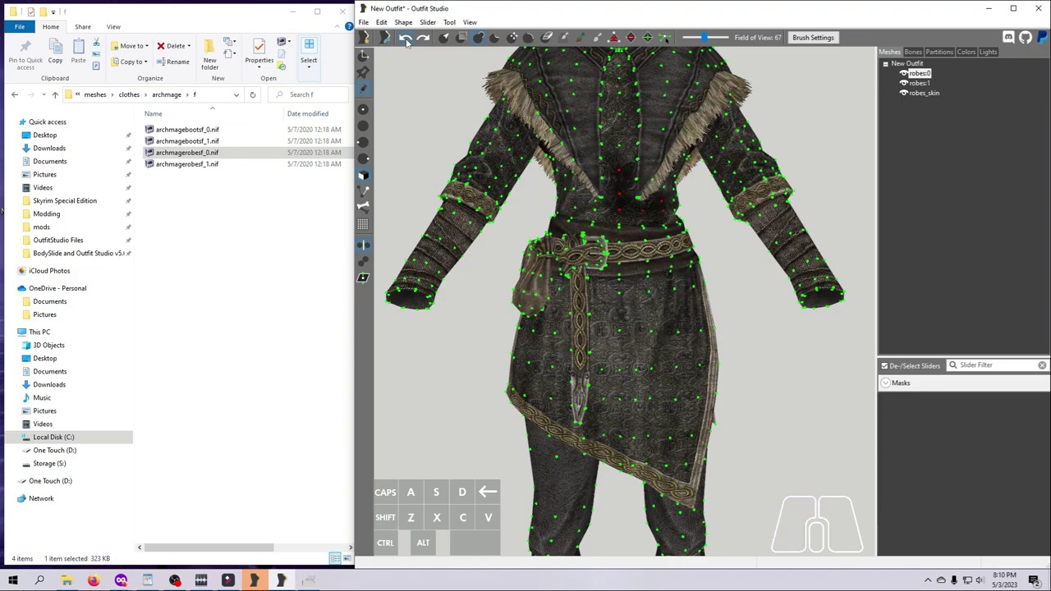
{"action": "left_click", "coordinate": [405, 41]}
{"action": "left_click", "coordinate": [405, 41]}
{"action": "left_click", "coordinate": [406, 41]}
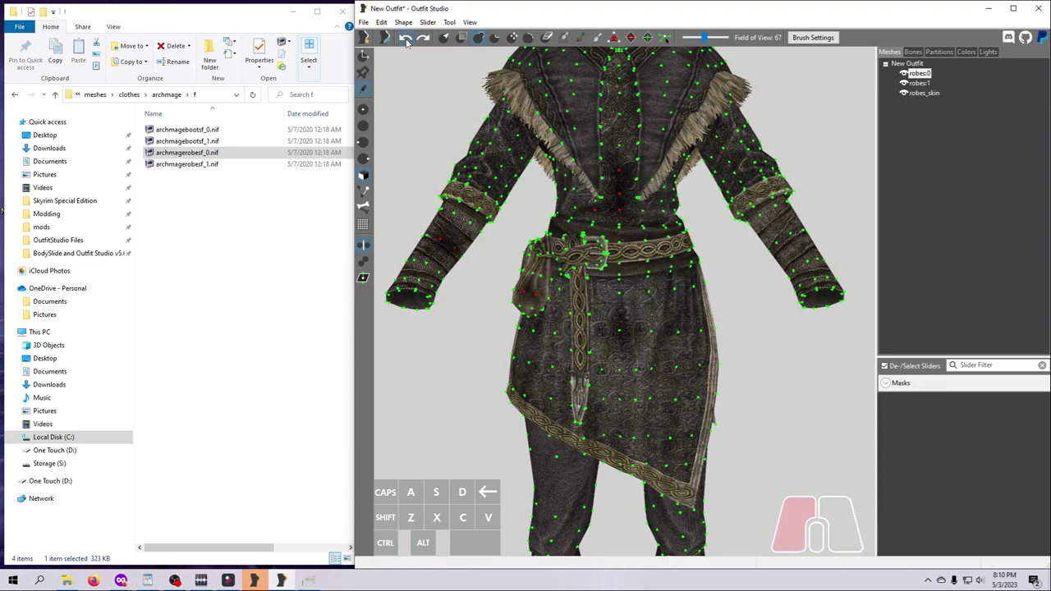
{"action": "left_click", "coordinate": [406, 41]}
{"action": "left_click", "coordinate": [405, 42]}
{"action": "left_click", "coordinate": [405, 41]}
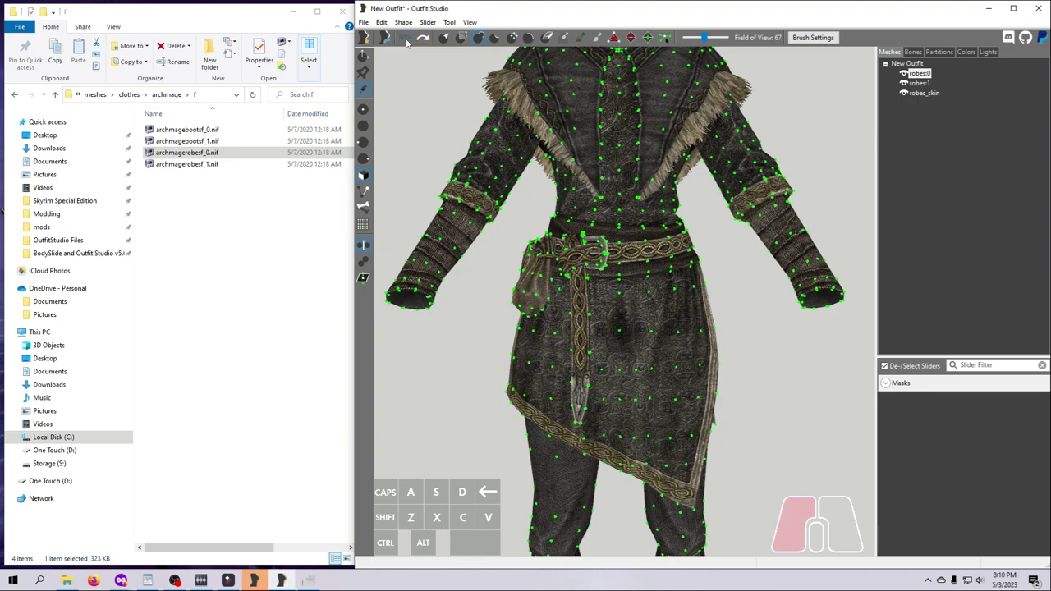
Step: Deflate the upper sleeve with the Deflate brush, then undo that stroke
{"action": "left_click", "coordinate": [496, 39]}
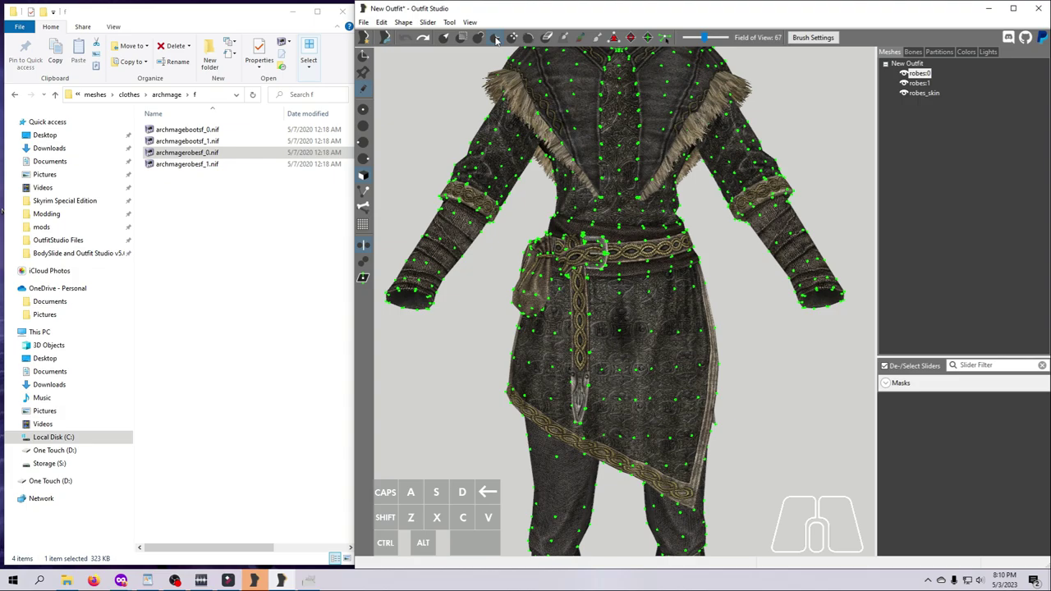
{"action": "mouse_move", "coordinate": [862, 264]}
{"action": "left_mouse_down"}
{"action": "mouse_move", "coordinate": [763, 230]}
{"action": "mouse_move", "coordinate": [821, 235]}
{"action": "mouse_move", "coordinate": [827, 276]}
{"action": "mouse_move", "coordinate": [798, 206]}
{"action": "mouse_move", "coordinate": [767, 256]}
{"action": "mouse_move", "coordinate": [806, 284]}
{"action": "left_mouse_up"}
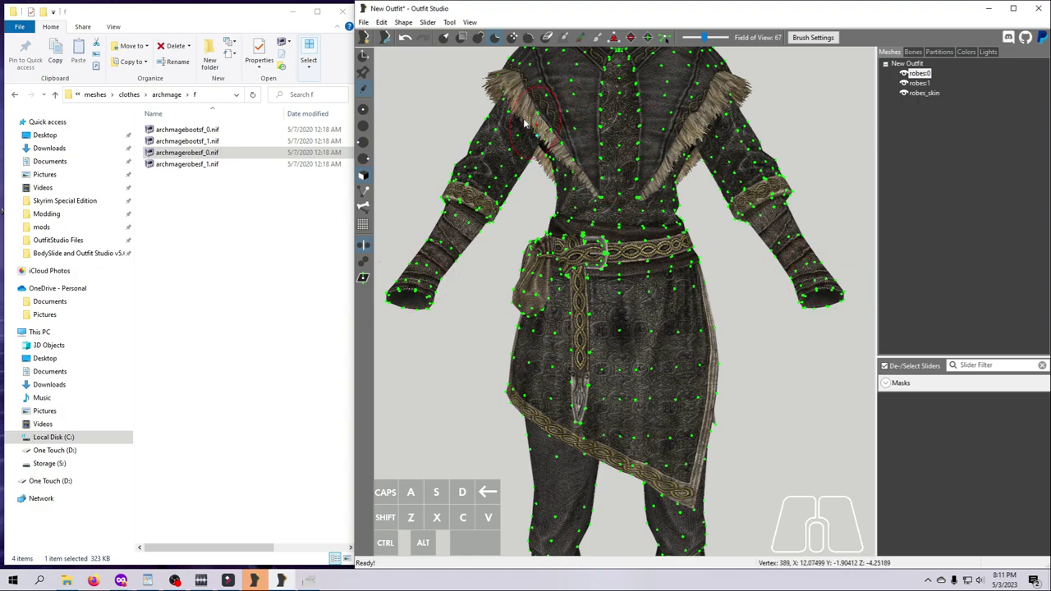
{"action": "left_click", "coordinate": [406, 38]}
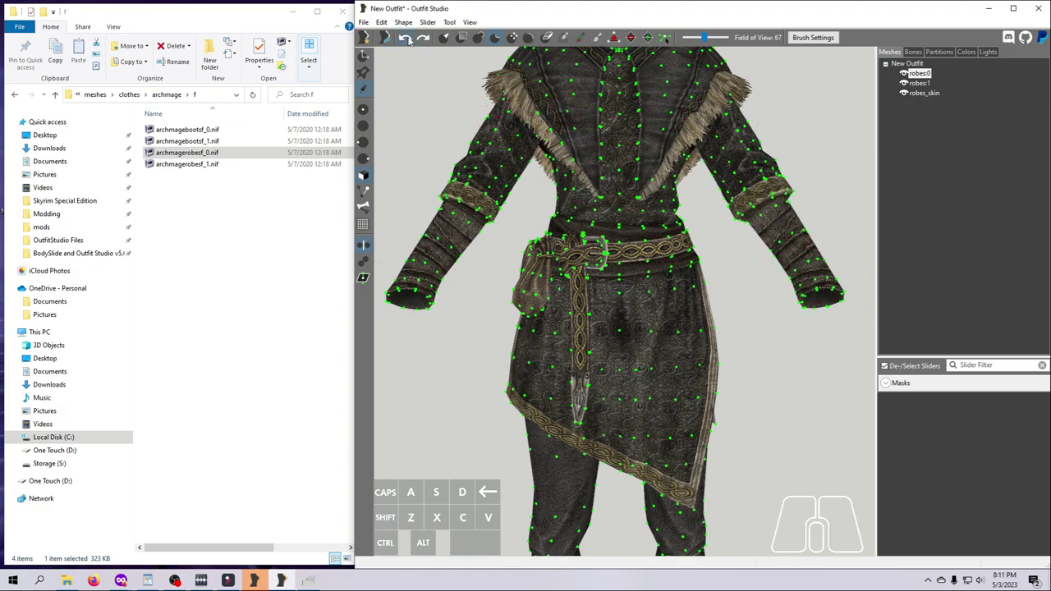
Step: Undo the last sleeve edit and review brush size 0.1667, strength 0.0150, focus 0.5000, spacing 0.0150
{"action": "left_click", "coordinate": [406, 38]}
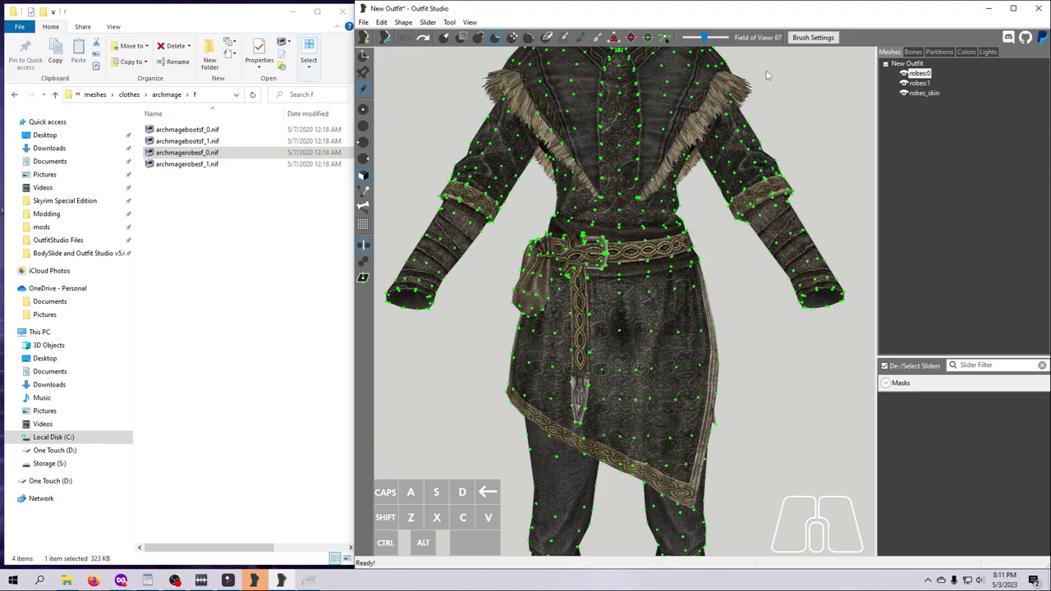
{"action": "left_click", "coordinate": [811, 38]}
{"action": "left_click", "coordinate": [812, 39]}
{"action": "left_click", "coordinate": [812, 38]}
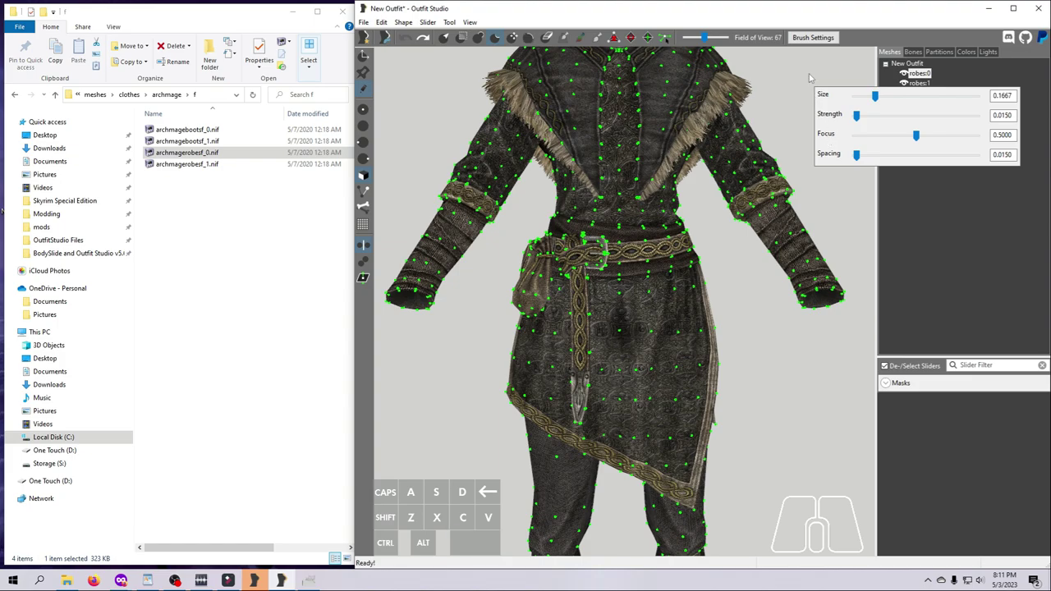
{"action": "left_click", "coordinate": [807, 39]}
{"action": "left_click", "coordinate": [808, 40]}
{"action": "left_click", "coordinate": [808, 41]}
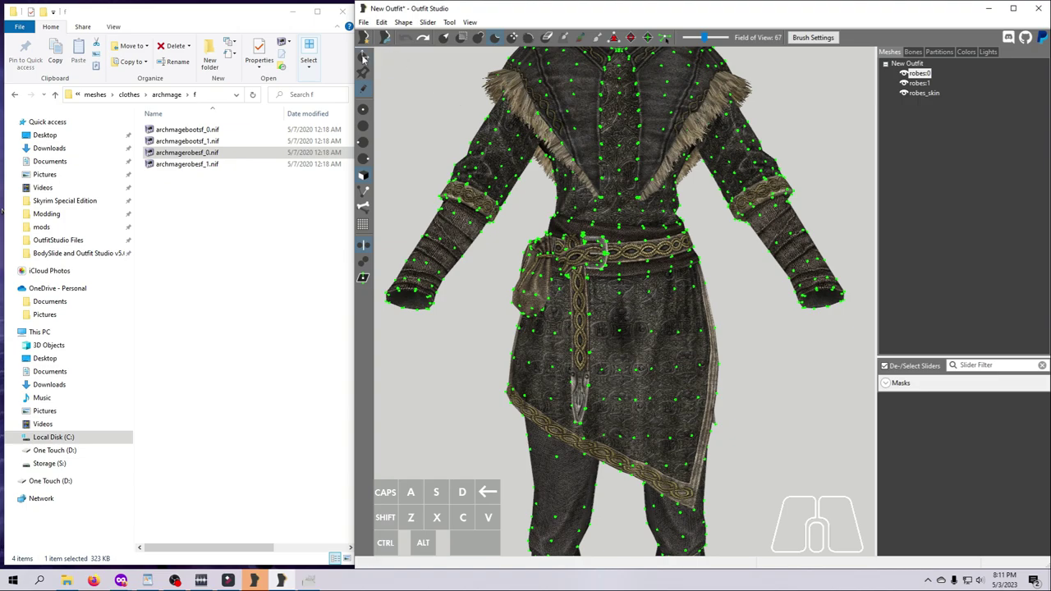
Step: Redo the last edit with Ctrl+Y, activate Transform, and orbit to an angled view of the robe
{"action": "key", "text": "ctrl+y"}
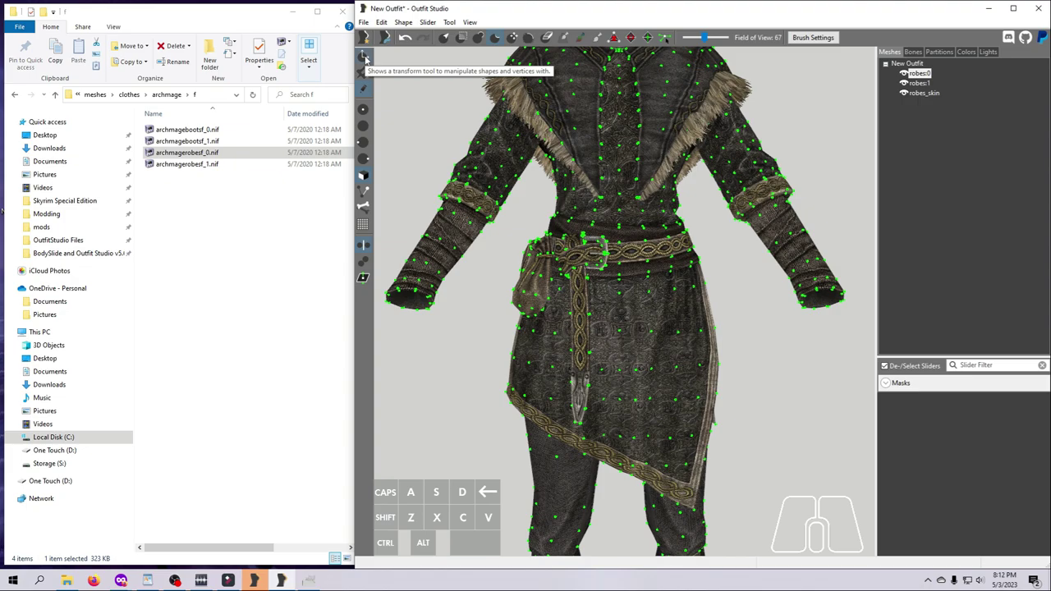
{"action": "left_click", "coordinate": [365, 56]}
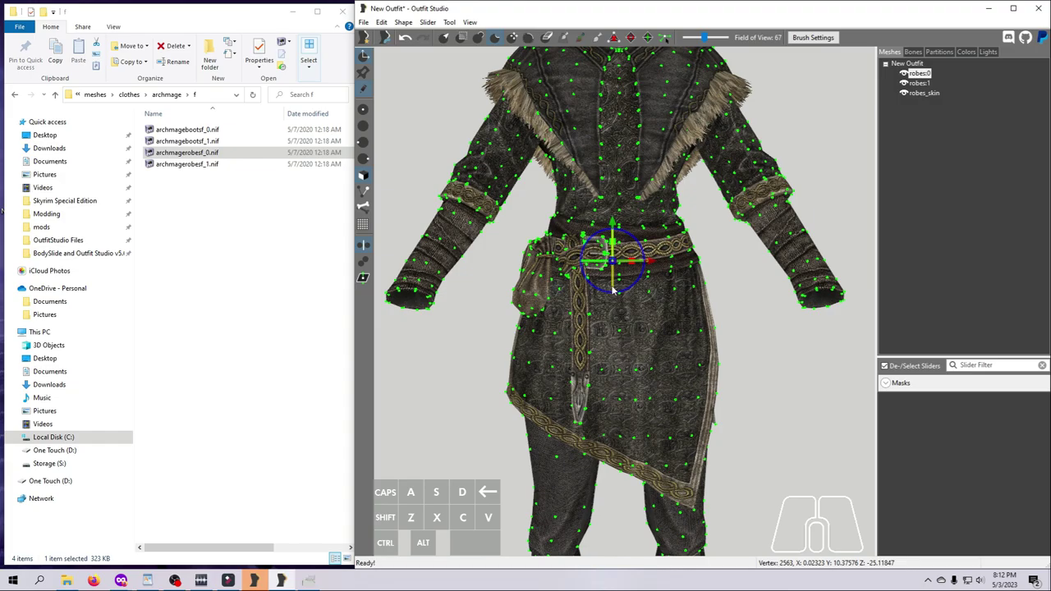
{"action": "mouse_move", "coordinate": [662, 292]}
{"action": "right_mouse_down"}
{"action": "mouse_move", "coordinate": [740, 331]}
{"action": "mouse_move", "coordinate": [711, 327]}
{"action": "right_mouse_up"}
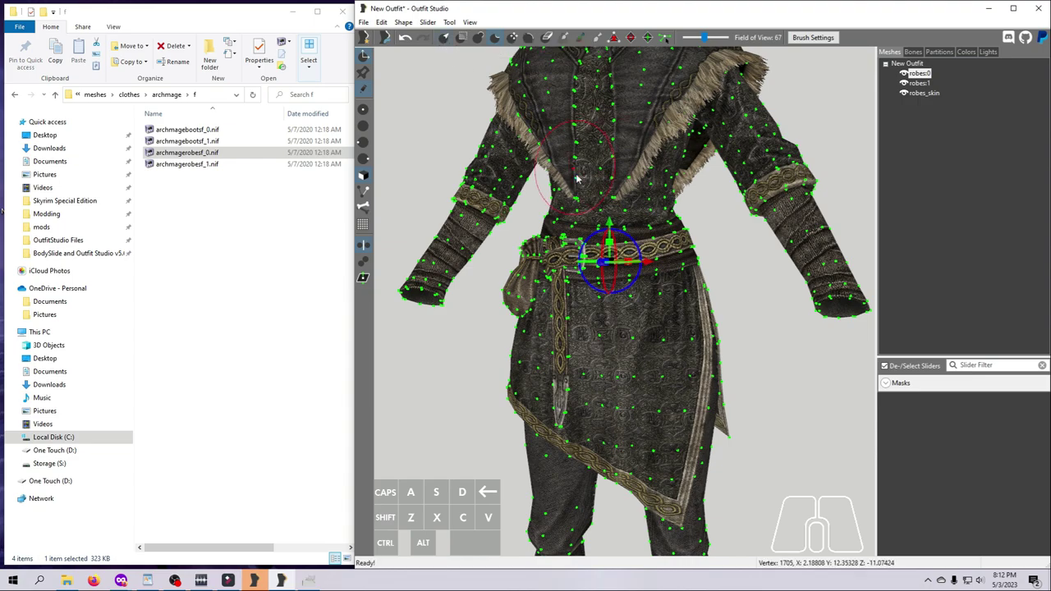
Step: Return to selection and orbit to view the back collar, undoing the resulting mesh change
{"action": "left_click", "coordinate": [444, 37]}
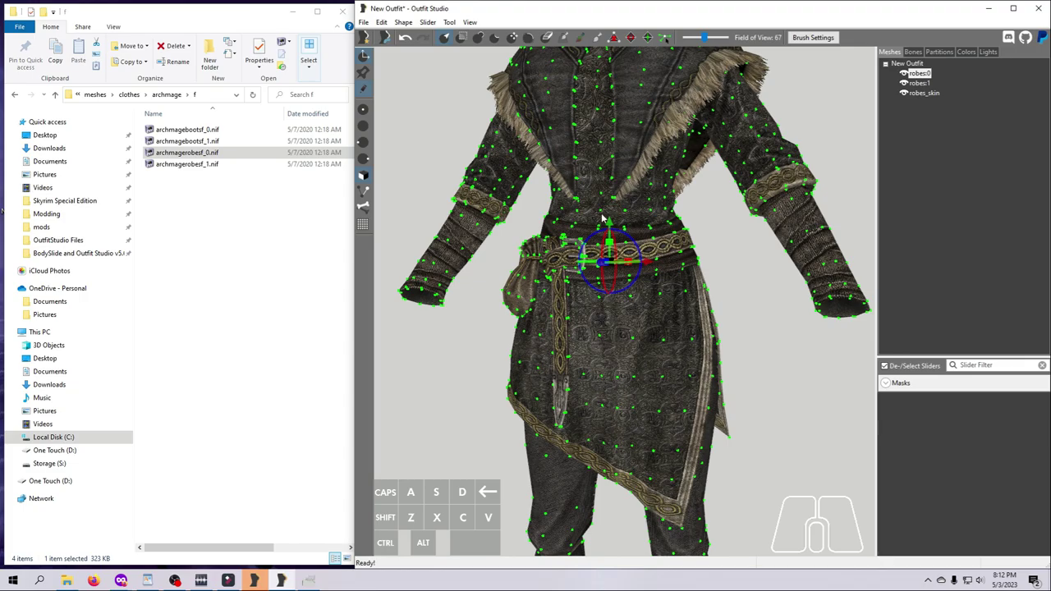
{"action": "scroll", "coordinate": [611, 225], "scroll_direction": "up", "scroll_amount": 2}
{"action": "scroll", "coordinate": [610, 225], "scroll_direction": "up", "scroll_amount": 2}
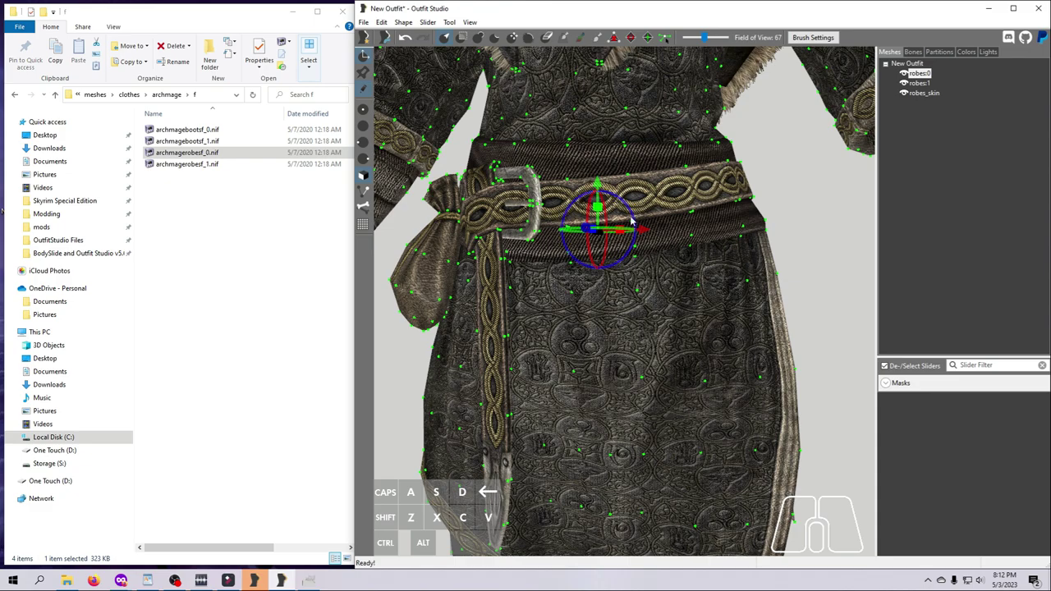
{"action": "scroll", "coordinate": [575, 185], "scroll_direction": "down", "scroll_amount": 5}
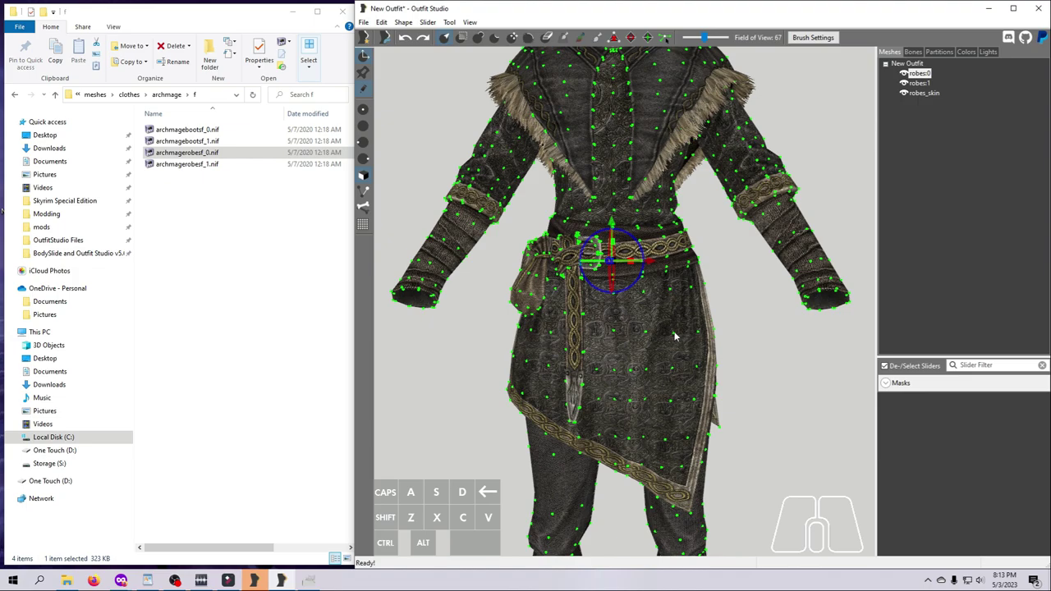
{"action": "right_click_drag", "start_coordinate": [739, 360], "coordinate": [741, 362]}
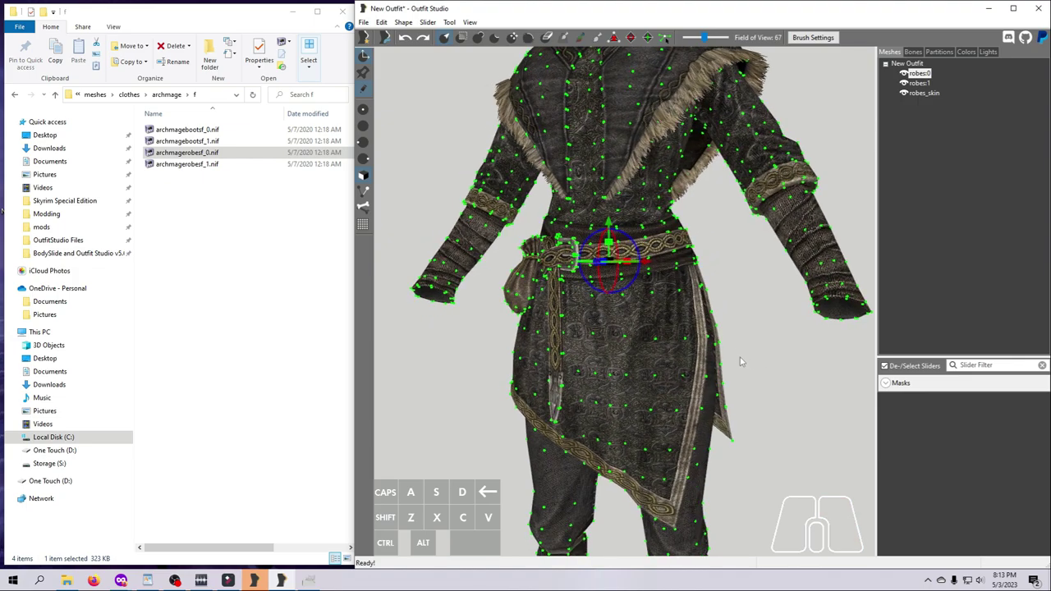
{"action": "right_click_drag", "start_coordinate": [646, 265], "coordinate": [642, 293]}
{"action": "left_click", "coordinate": [404, 38]}
Step: Drag the whole robe mesh downward and then upward-left, undoing each move
{"action": "left_click_drag", "start_coordinate": [604, 261], "coordinate": [617, 462]}
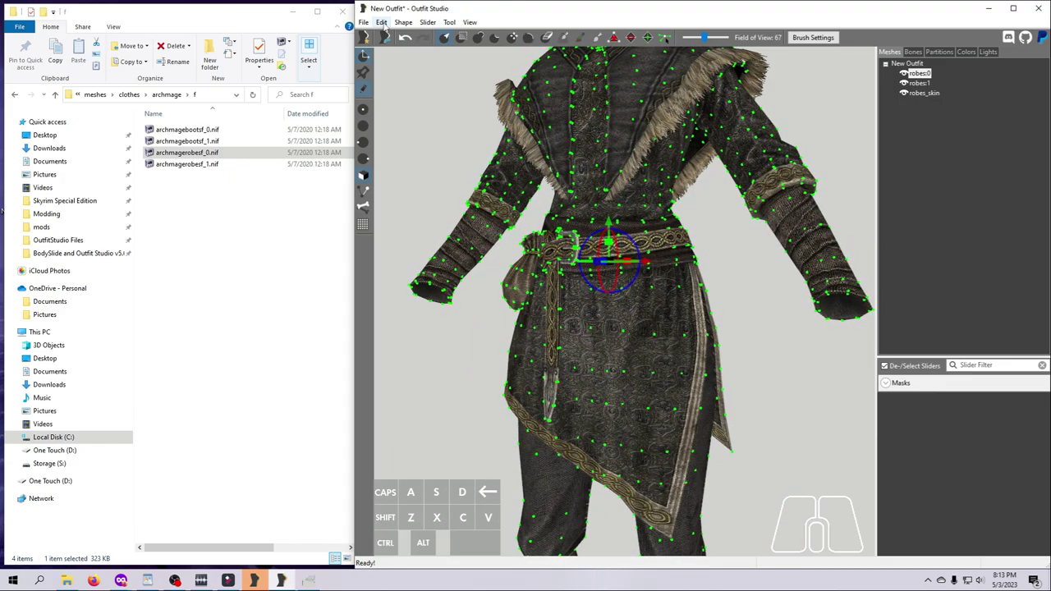
{"action": "left_click", "coordinate": [405, 38]}
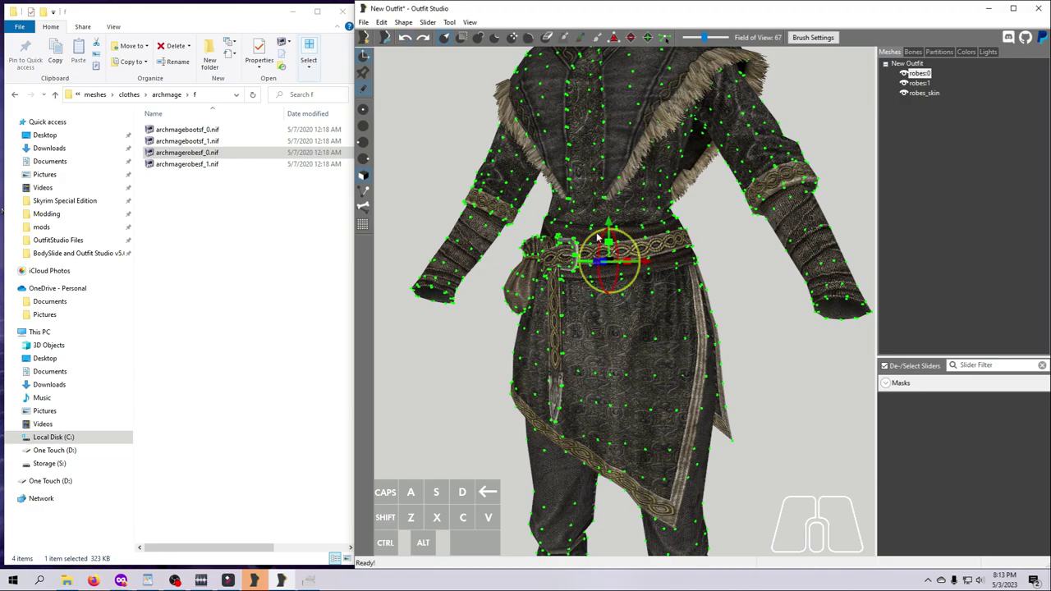
{"action": "left_click_drag", "start_coordinate": [607, 270], "coordinate": [491, 136]}
{"action": "left_click", "coordinate": [404, 37]}
Step: Rotate the robe about its vertical axis using the gizmo's rotation ring
{"action": "scroll", "coordinate": [621, 284], "scroll_direction": "up", "scroll_amount": 3}
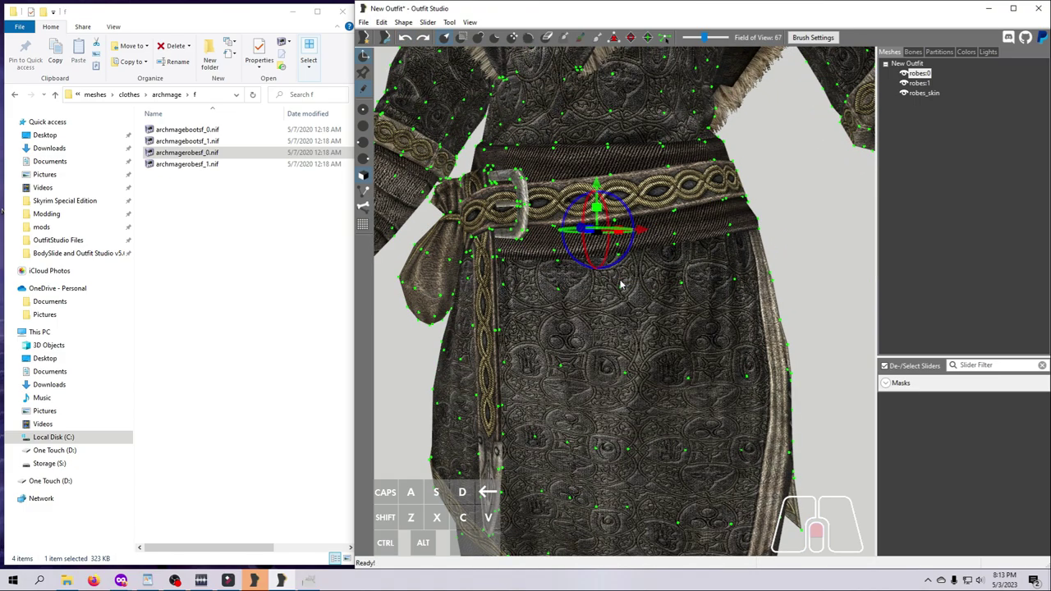
{"action": "left_click", "coordinate": [602, 237]}
{"action": "left_click_drag", "start_coordinate": [600, 234], "coordinate": [593, 566]}
{"action": "scroll", "coordinate": [604, 306], "scroll_direction": "down", "scroll_amount": 3}
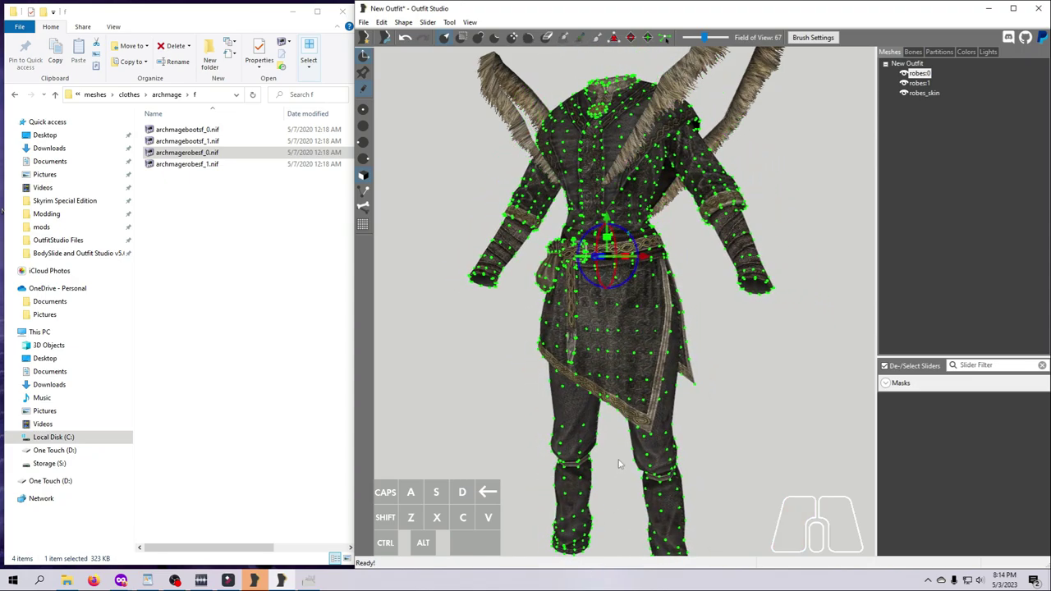
Step: Undo twice to restore the robe and collar, then orbit back to the front view
{"action": "left_click", "coordinate": [405, 39]}
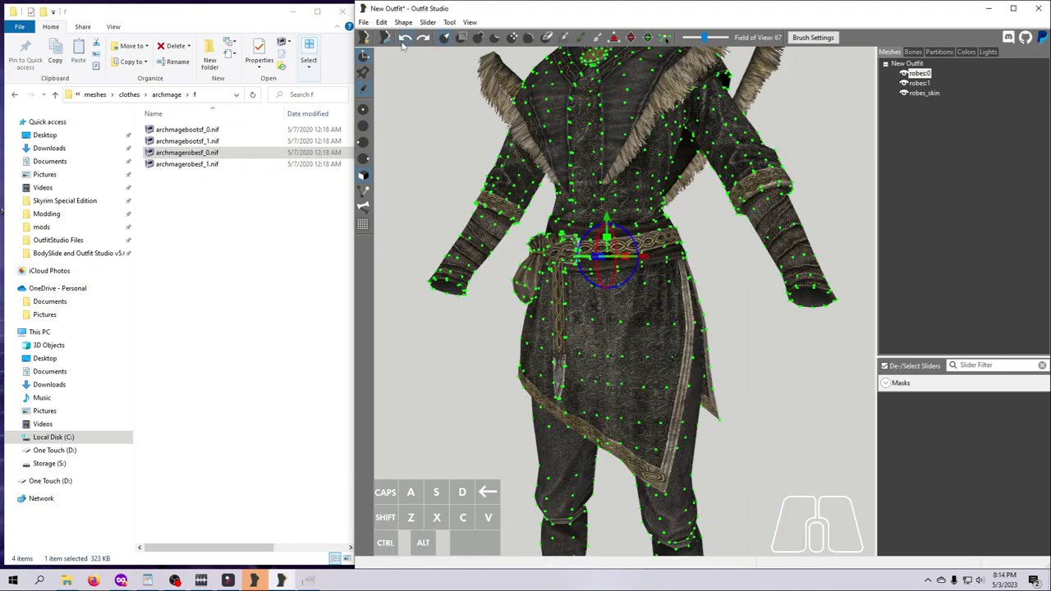
{"action": "left_click", "coordinate": [405, 38]}
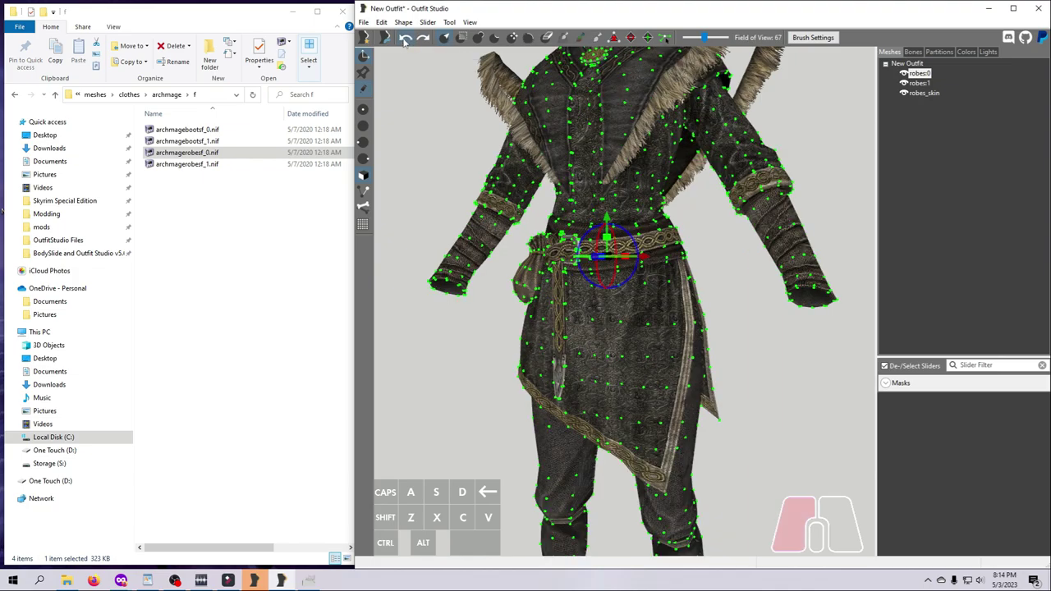
{"action": "right_click_drag", "start_coordinate": [759, 267], "coordinate": [562, 185]}
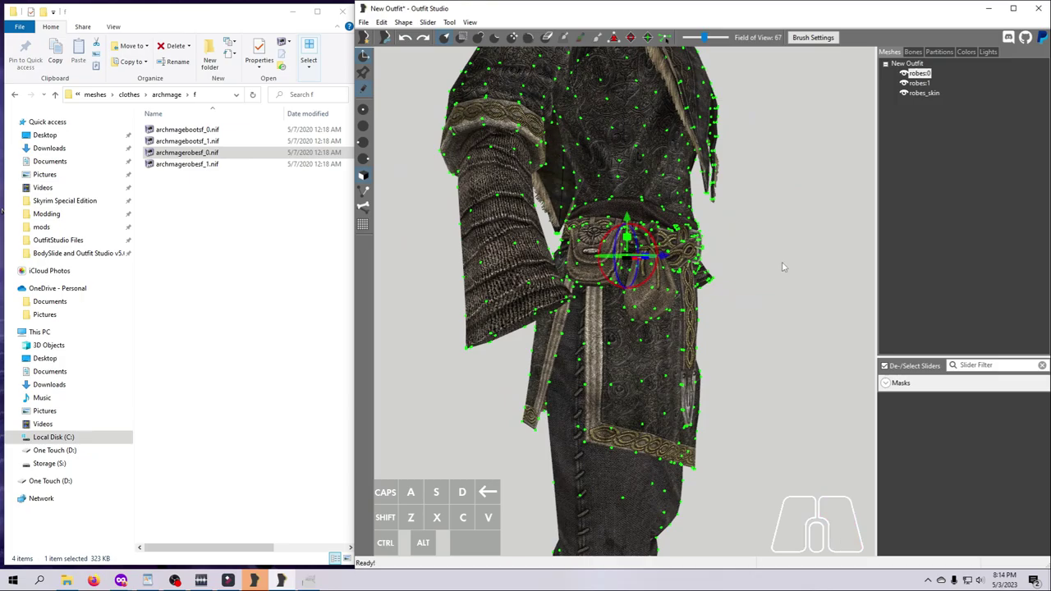
{"action": "right_click_drag", "start_coordinate": [786, 267], "coordinate": [708, 278]}
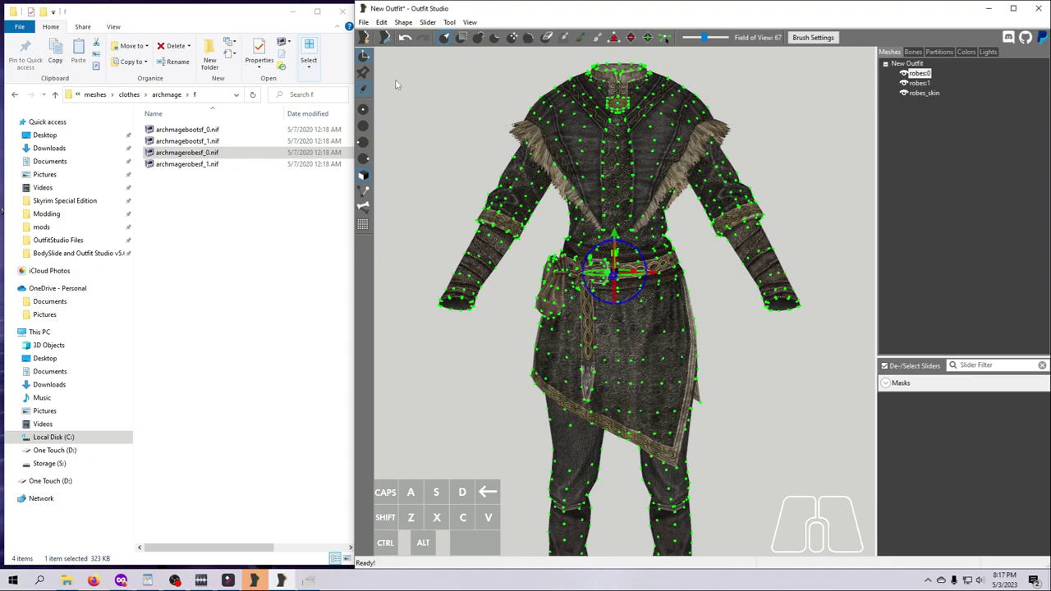
Step: Leave Transform, pick the Move brush, push a patch of skirt vertices, then undo the push
{"action": "scroll", "coordinate": [394, 86], "scroll_direction": "up", "scroll_amount": 4}
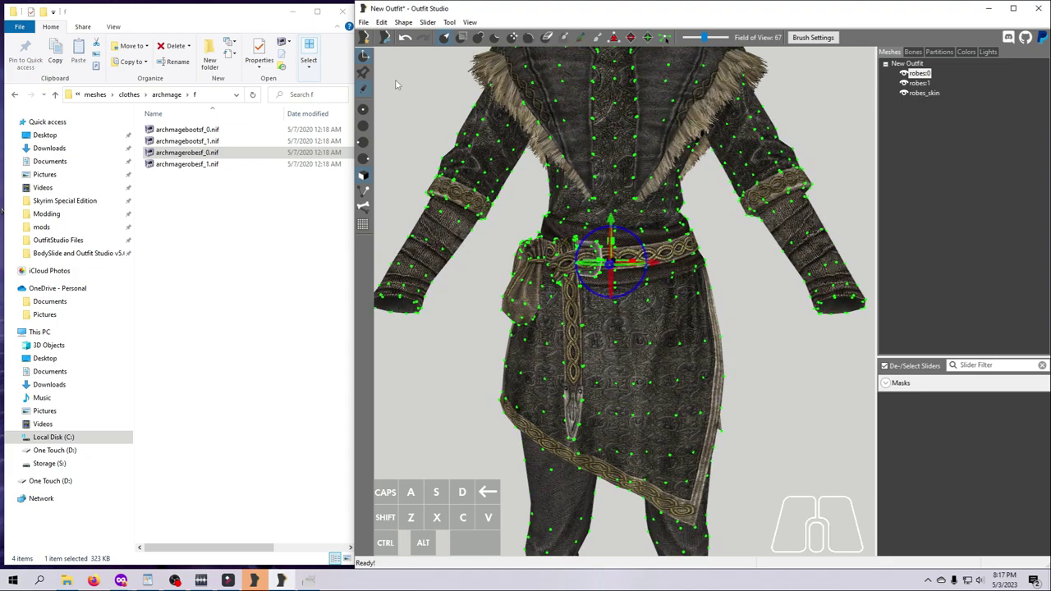
{"action": "left_click", "coordinate": [365, 58]}
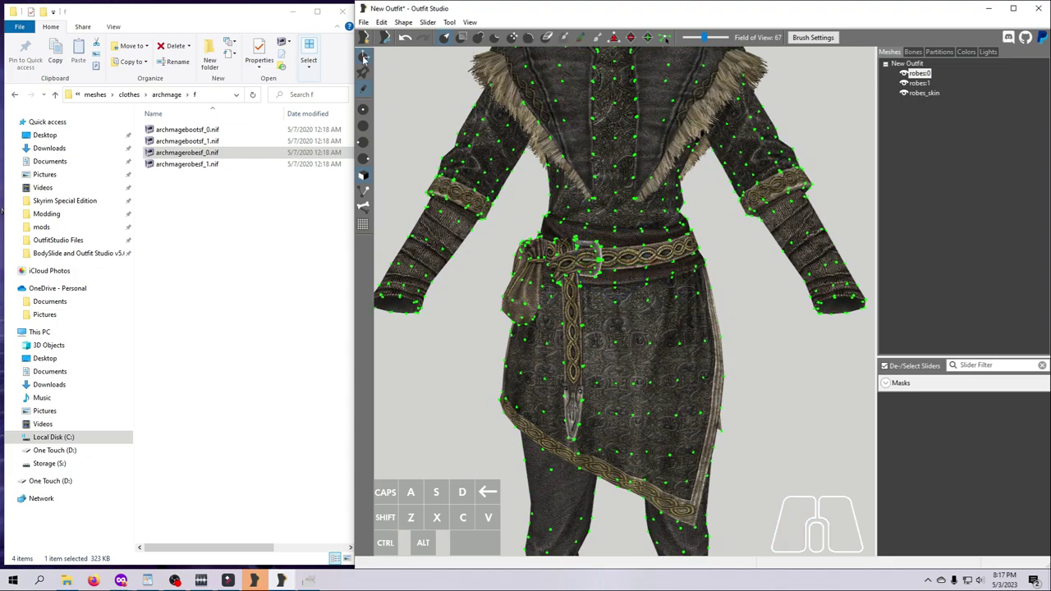
{"action": "left_click", "coordinate": [513, 38]}
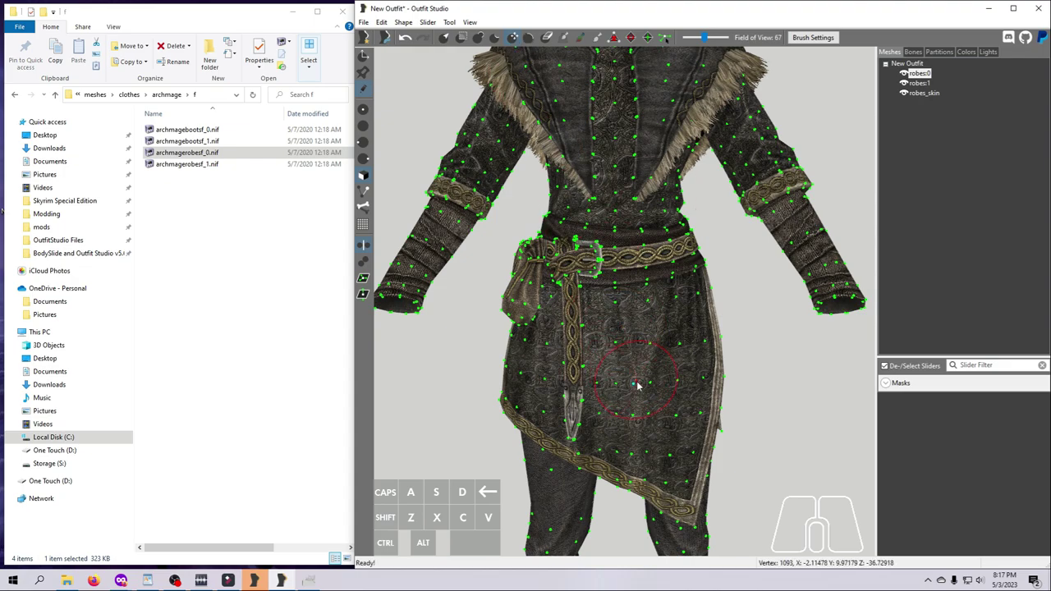
{"action": "mouse_move", "coordinate": [640, 392]}
{"action": "left_mouse_down"}
{"action": "mouse_move", "coordinate": [665, 395]}
{"action": "mouse_move", "coordinate": [645, 415]}
{"action": "mouse_move", "coordinate": [663, 425]}
{"action": "left_mouse_up"}
{"action": "key", "text": "ctrl+z"}
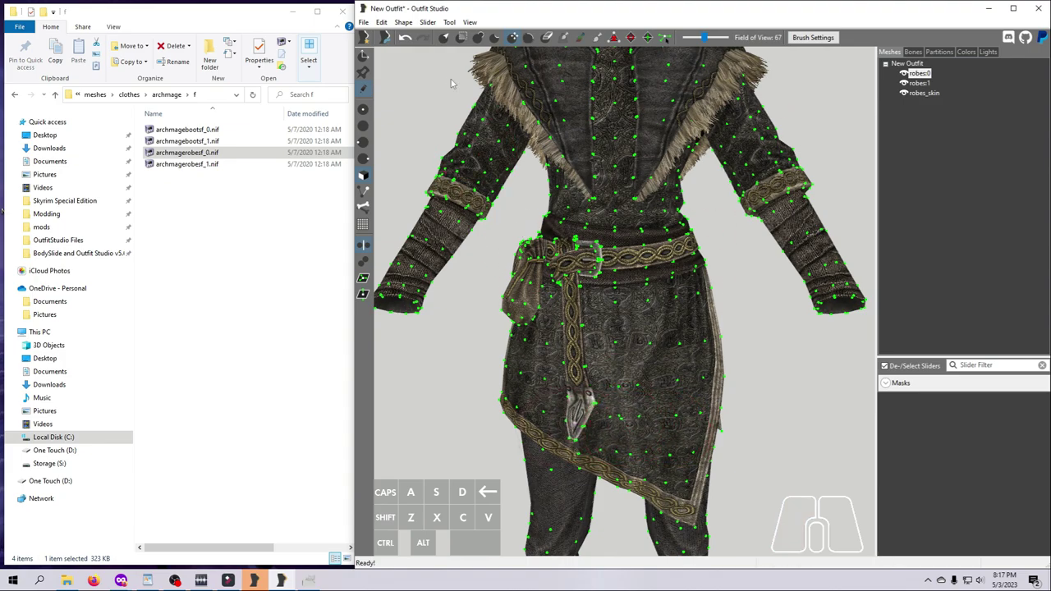
Step: Undo one more change, then drag the Smooth brush down the skirt along the strap's end
{"action": "left_click", "coordinate": [406, 39]}
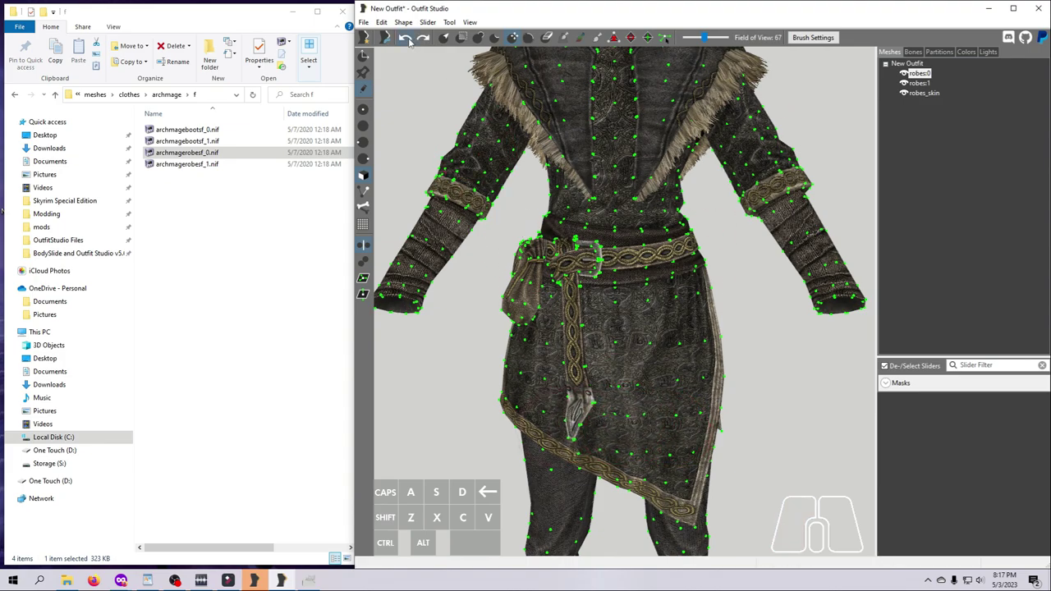
{"action": "left_click", "coordinate": [530, 37]}
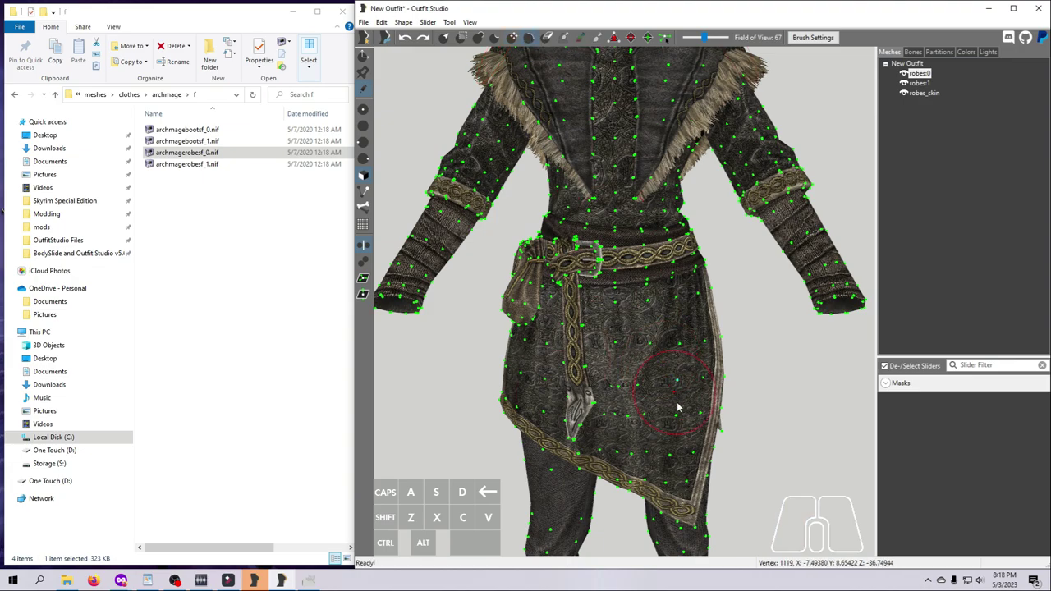
{"action": "mouse_move", "coordinate": [665, 379]}
{"action": "left_mouse_down"}
{"action": "mouse_move", "coordinate": [680, 450]}
{"action": "mouse_move", "coordinate": [671, 427]}
{"action": "mouse_move", "coordinate": [614, 417]}
{"action": "mouse_move", "coordinate": [699, 374]}
{"action": "mouse_move", "coordinate": [640, 337]}
{"action": "mouse_move", "coordinate": [677, 340]}
{"action": "mouse_move", "coordinate": [685, 296]}
{"action": "mouse_move", "coordinate": [636, 326]}
{"action": "mouse_move", "coordinate": [682, 336]}
{"action": "mouse_move", "coordinate": [667, 413]}
{"action": "mouse_move", "coordinate": [679, 471]}
{"action": "left_mouse_up"}
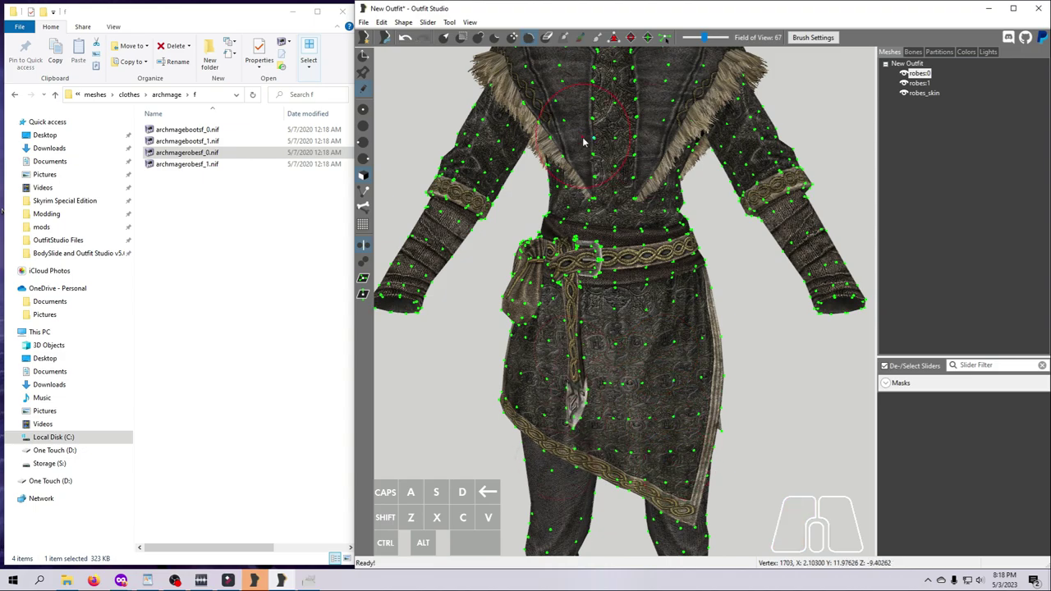
Step: Switch to the Move Vertex tool to move single vertices
{"action": "left_click", "coordinate": [665, 40]}
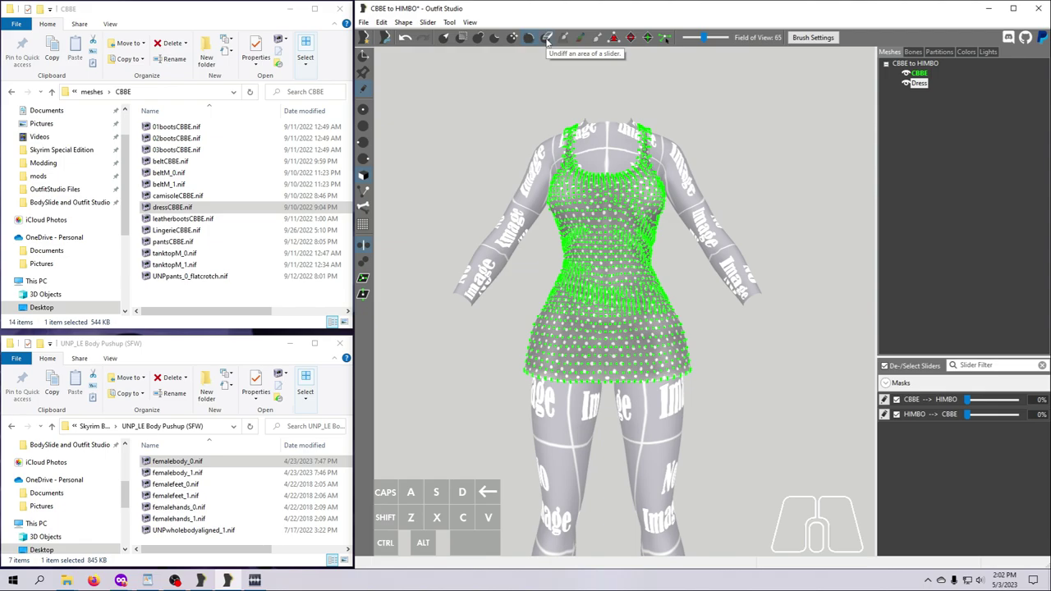
Step: With the Undiff brush selected, set the CBBE --> HIMBO slider to 100% and edit it
{"action": "left_click", "coordinate": [547, 41]}
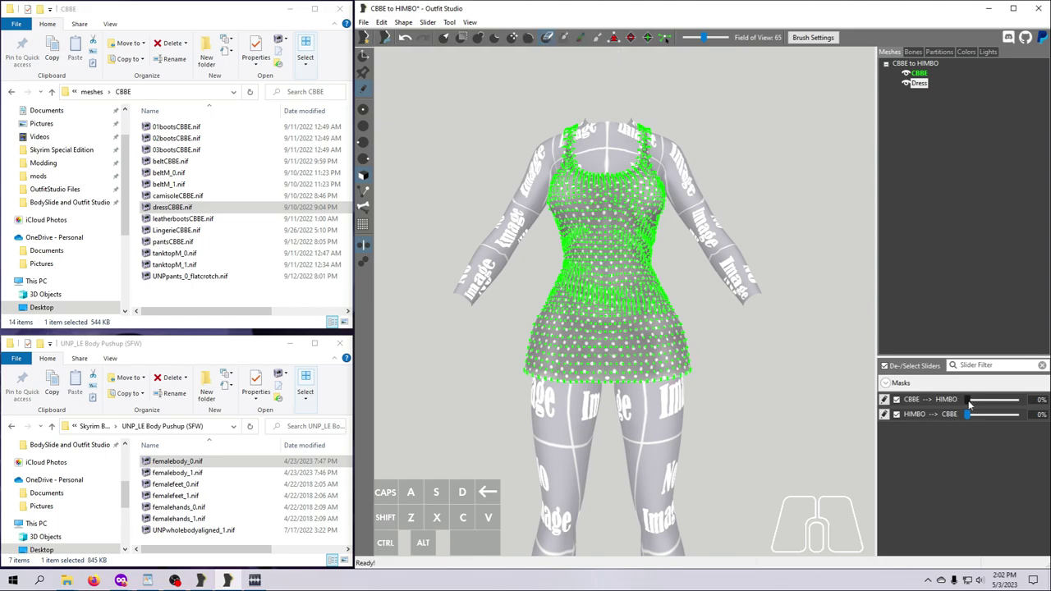
{"action": "left_click_drag", "start_coordinate": [971, 402], "coordinate": [1016, 399]}
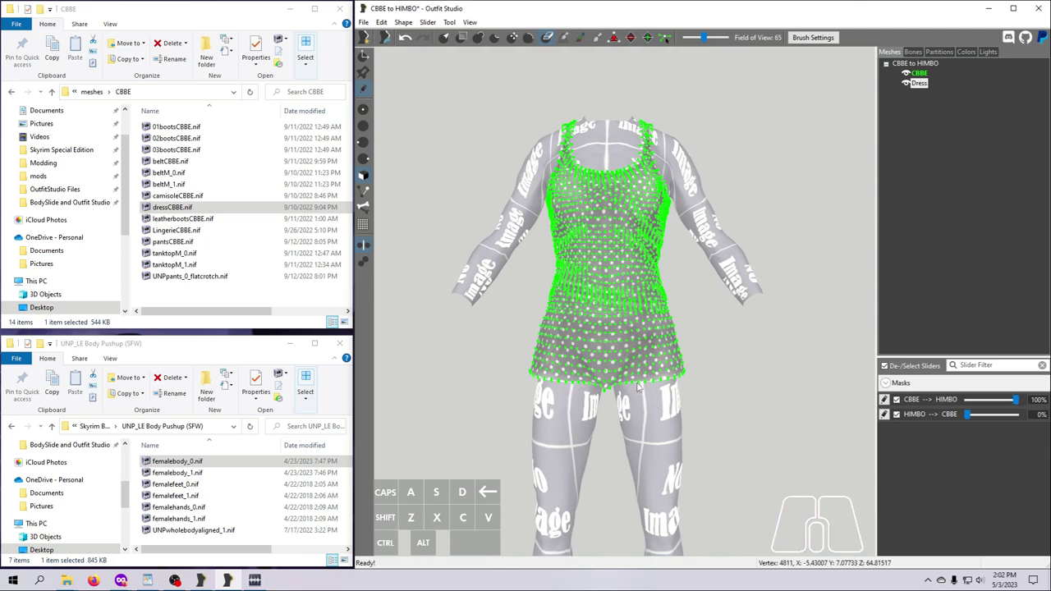
{"action": "scroll", "coordinate": [505, 195], "scroll_direction": "up", "scroll_amount": 1}
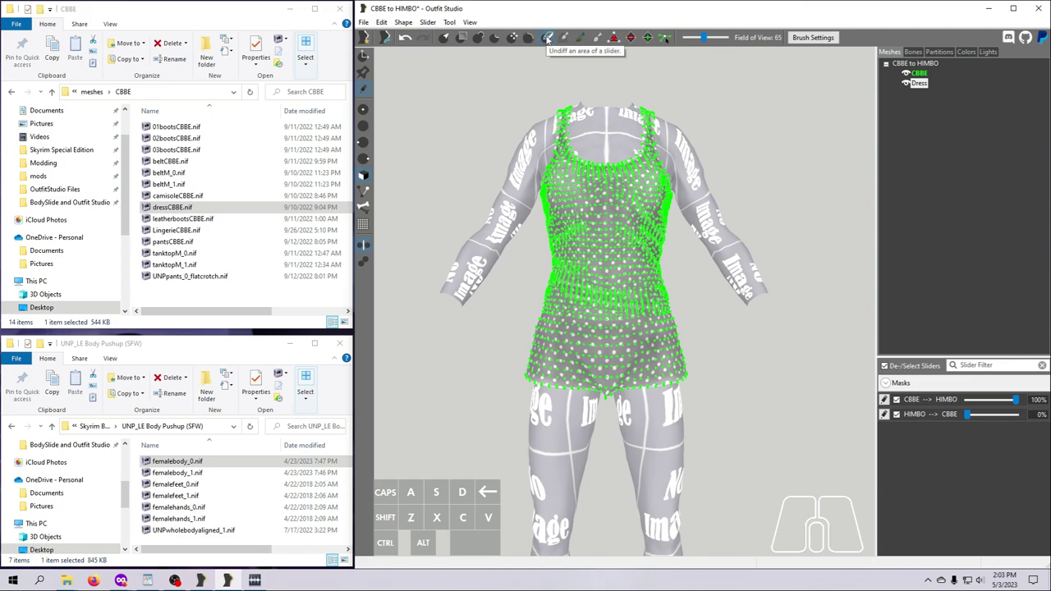
{"action": "left_click", "coordinate": [884, 399]}
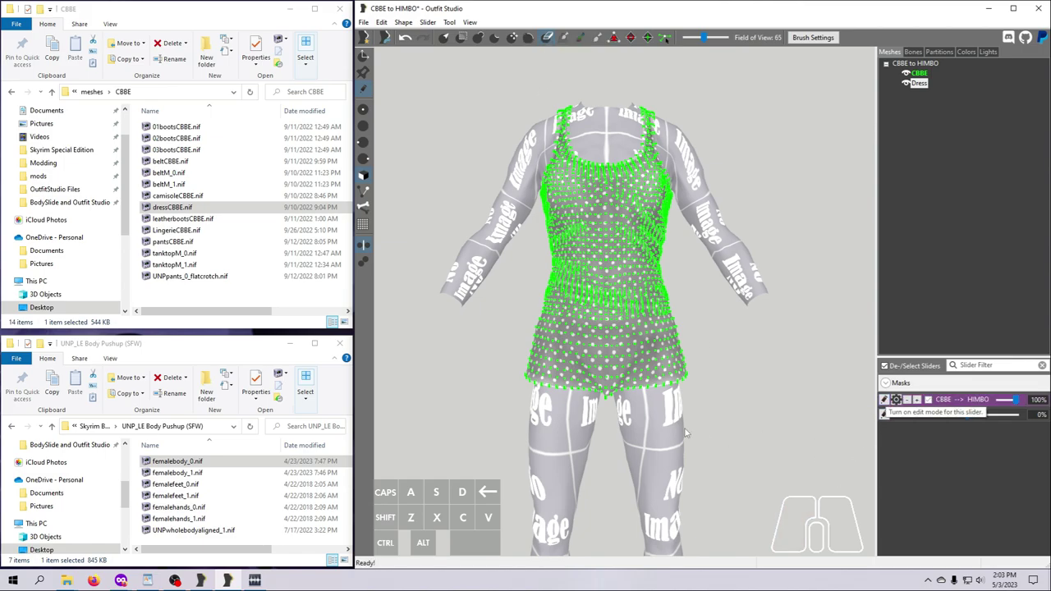
Step: Undiff the CBBE --> HIMBO slider along the dress hem with strokes and dabs
{"action": "mouse_move", "coordinate": [611, 384]}
{"action": "left_mouse_down"}
{"action": "mouse_move", "coordinate": [621, 379]}
{"action": "mouse_move", "coordinate": [593, 378]}
{"action": "mouse_move", "coordinate": [605, 348]}
{"action": "left_mouse_up"}
{"action": "left_click_drag", "start_coordinate": [604, 388], "coordinate": [605, 384]}
{"action": "left_click", "coordinate": [607, 385]}
{"action": "mouse_move", "coordinate": [665, 432]}
{"action": "right_mouse_down"}
{"action": "mouse_move", "coordinate": [723, 448]}
{"action": "mouse_move", "coordinate": [689, 456]}
{"action": "mouse_move", "coordinate": [737, 471]}
{"action": "right_mouse_up"}
{"action": "left_click", "coordinate": [591, 375]}
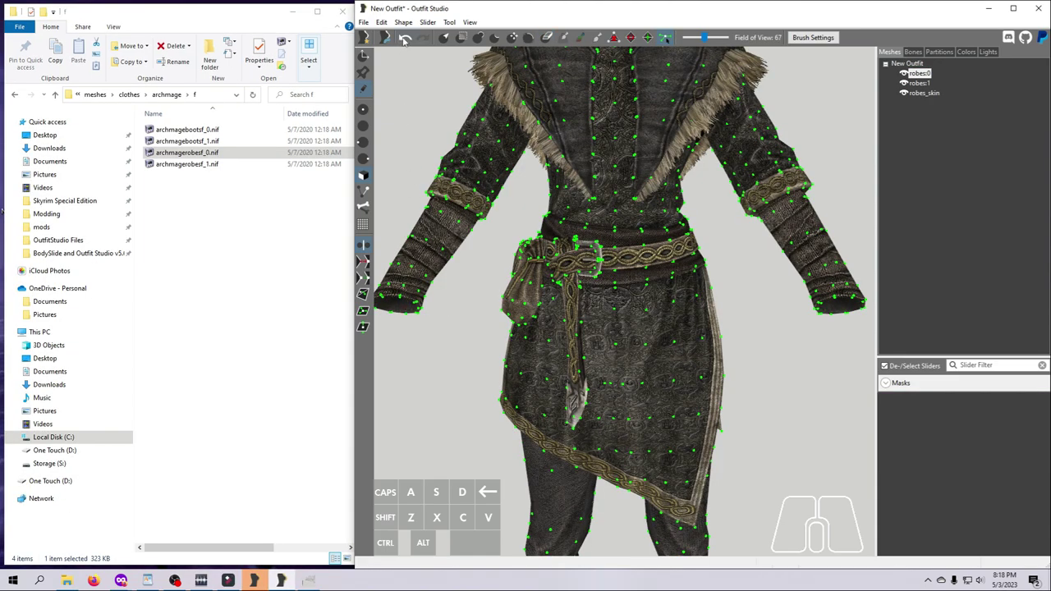
Step: Undo the three remaining robe edits, zoom out, and hide the vertex points
{"action": "left_click", "coordinate": [405, 38]}
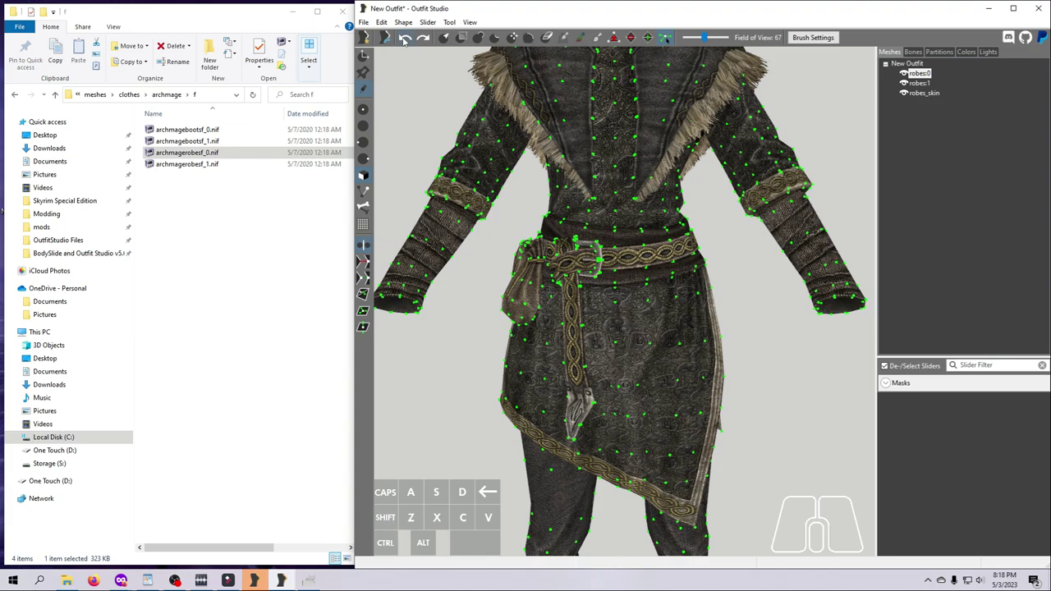
{"action": "left_click", "coordinate": [405, 39]}
{"action": "left_click", "coordinate": [405, 39]}
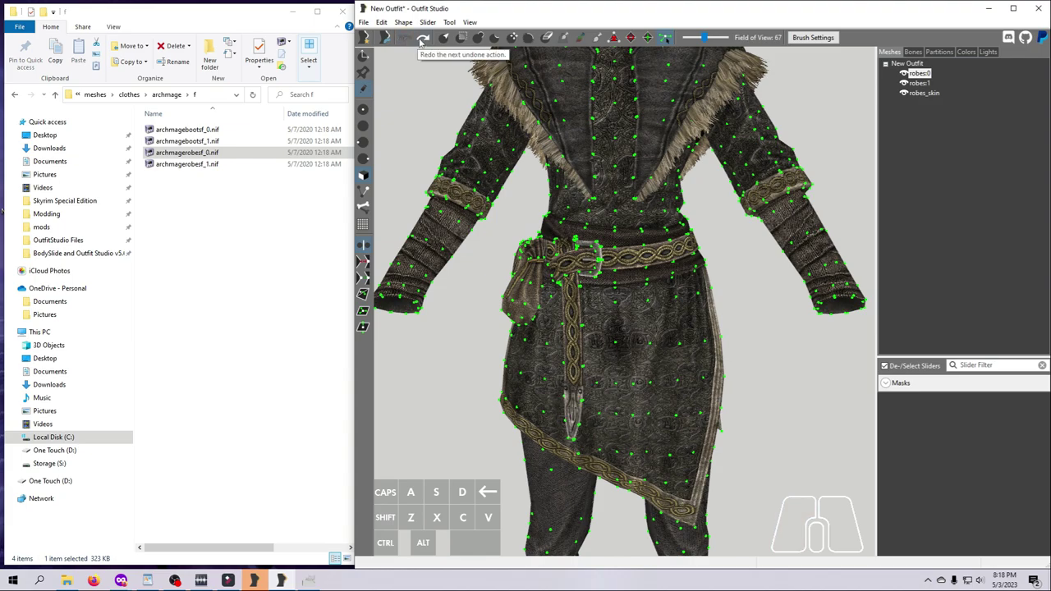
{"action": "scroll", "coordinate": [443, 199], "scroll_direction": "down", "scroll_amount": 4}
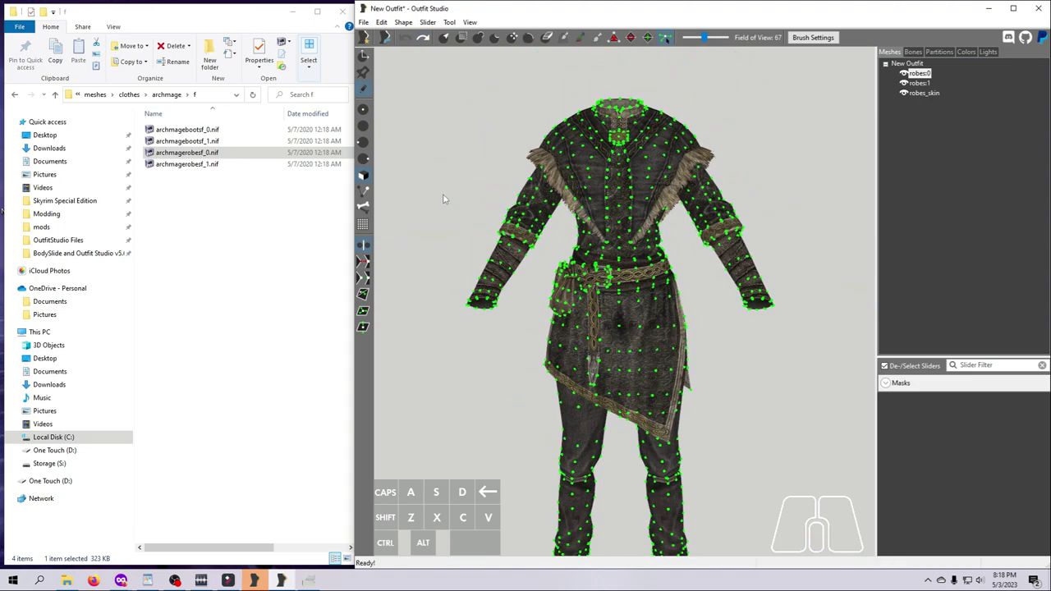
{"action": "left_click", "coordinate": [366, 90]}
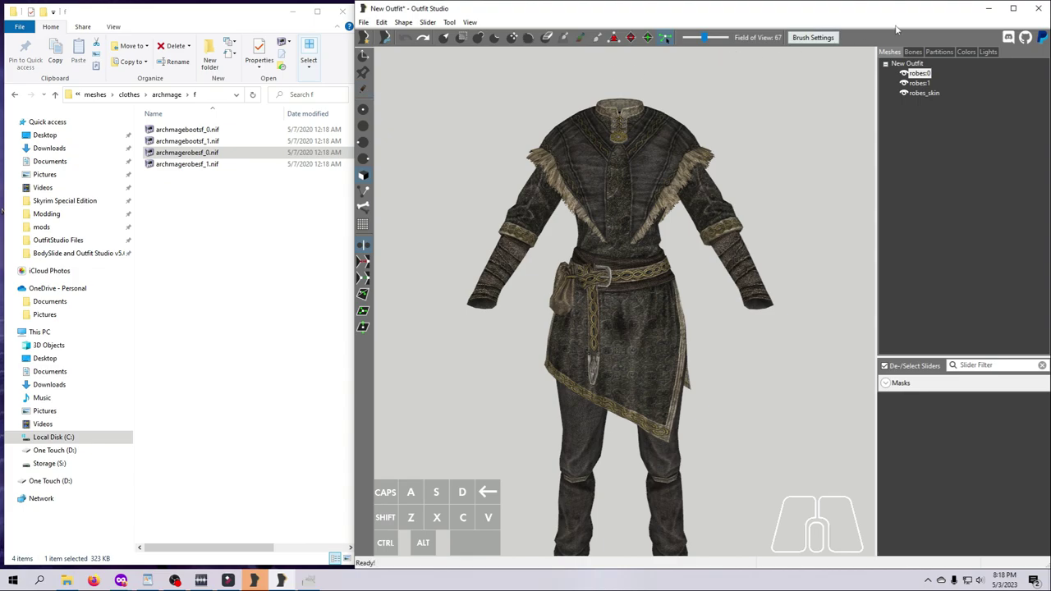
Step: Close the New Outfit project, choosing No to discard unsaved changes
{"action": "left_click", "coordinate": [1038, 9]}
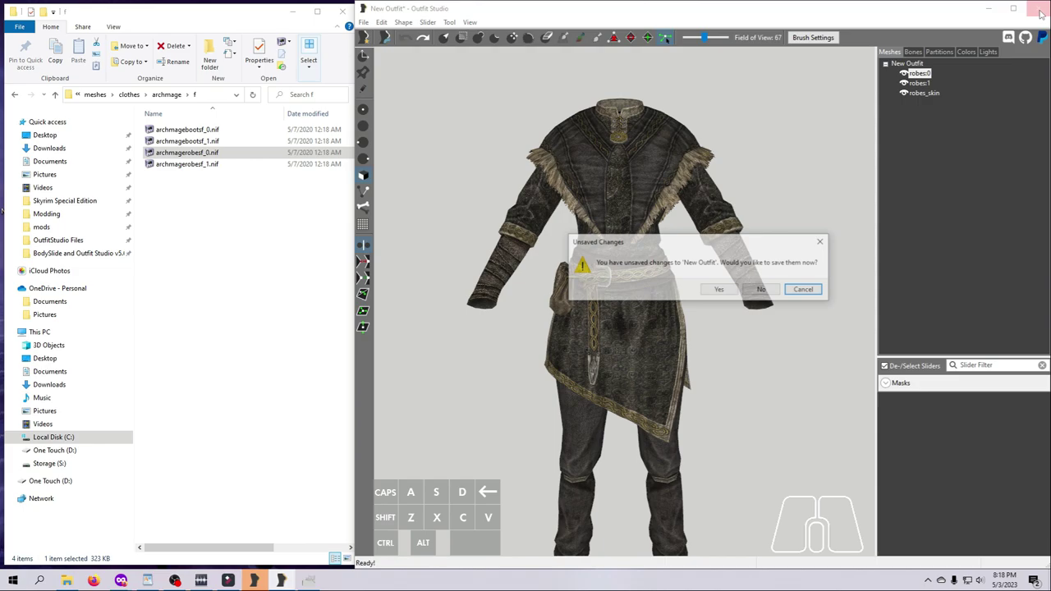
{"action": "left_click", "coordinate": [763, 290]}
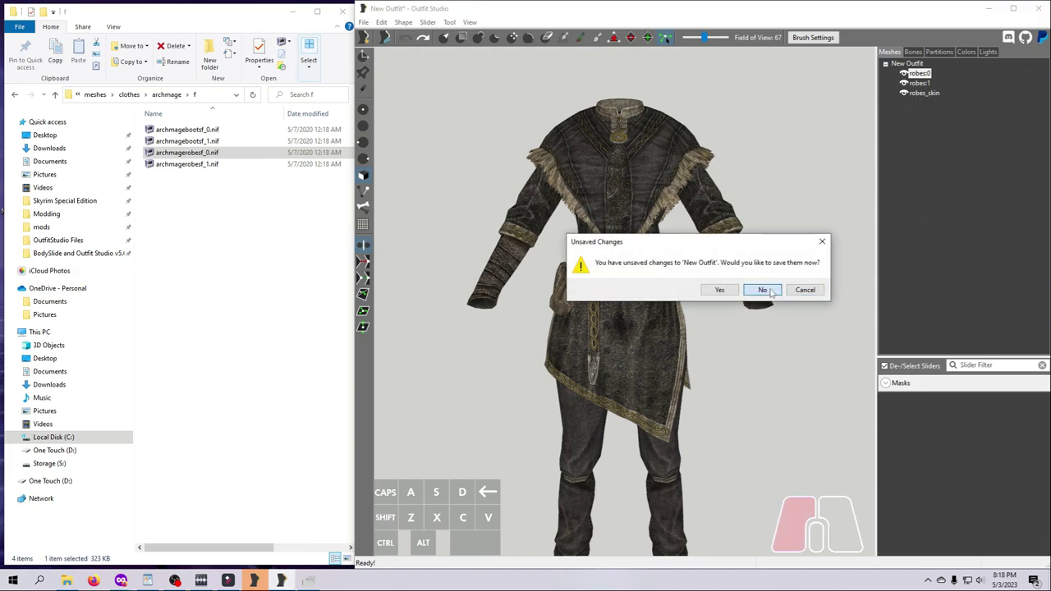